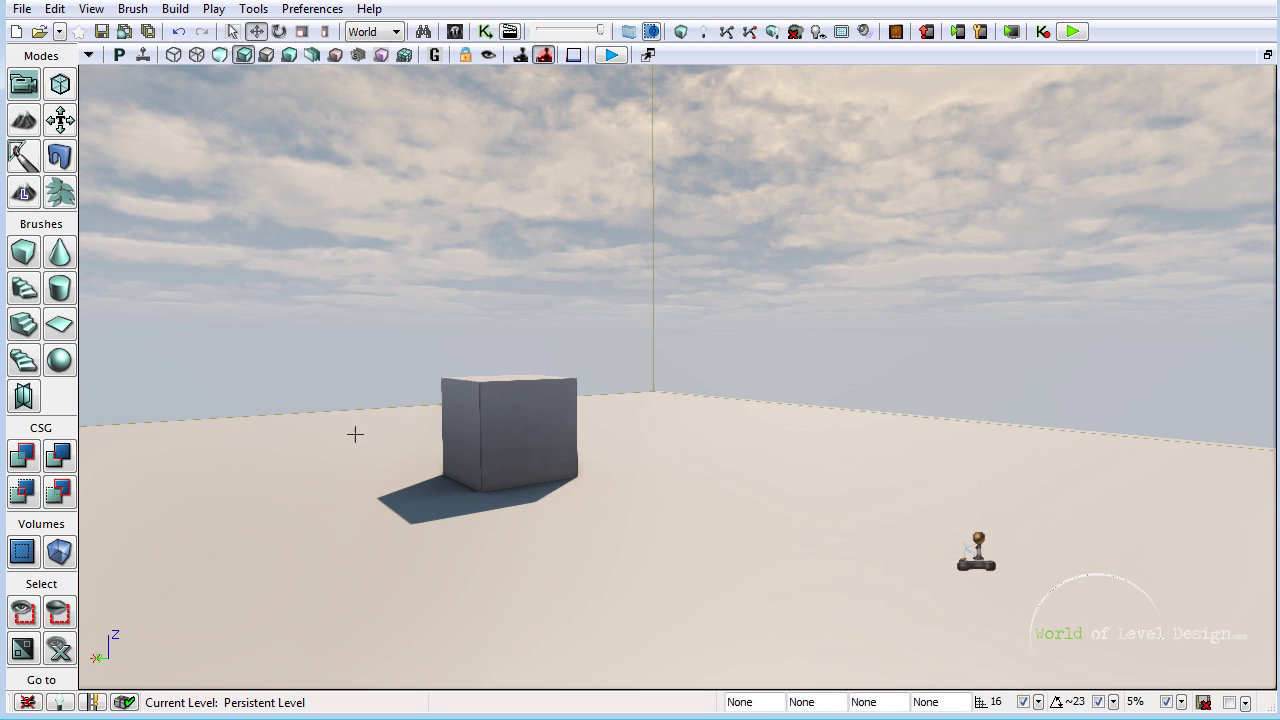
# Play-test the level from the floor in front of the cube, look around the cube, and end the preview
pyautogui.moveTo(568, 446); pyautogui.dragTo(720, 539, button='right')
pyautogui.rightClick(717, 541)
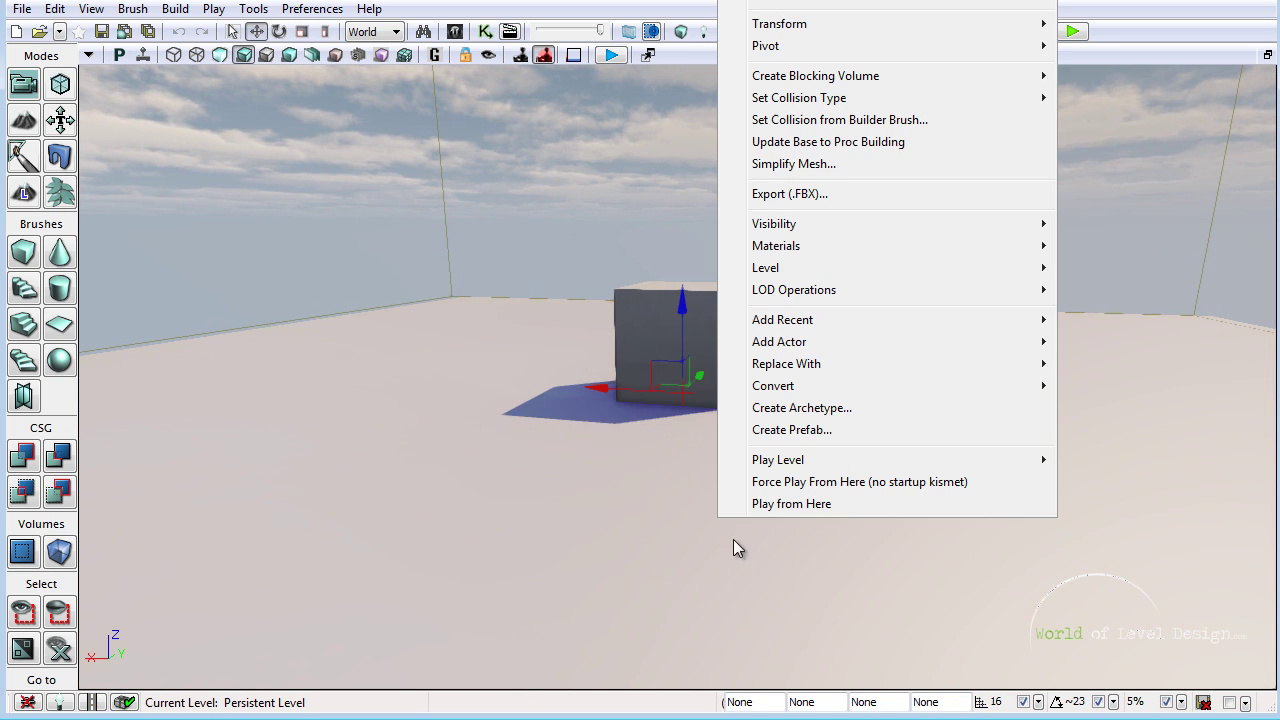
pyautogui.click(832, 505)
pyautogui.press('d')
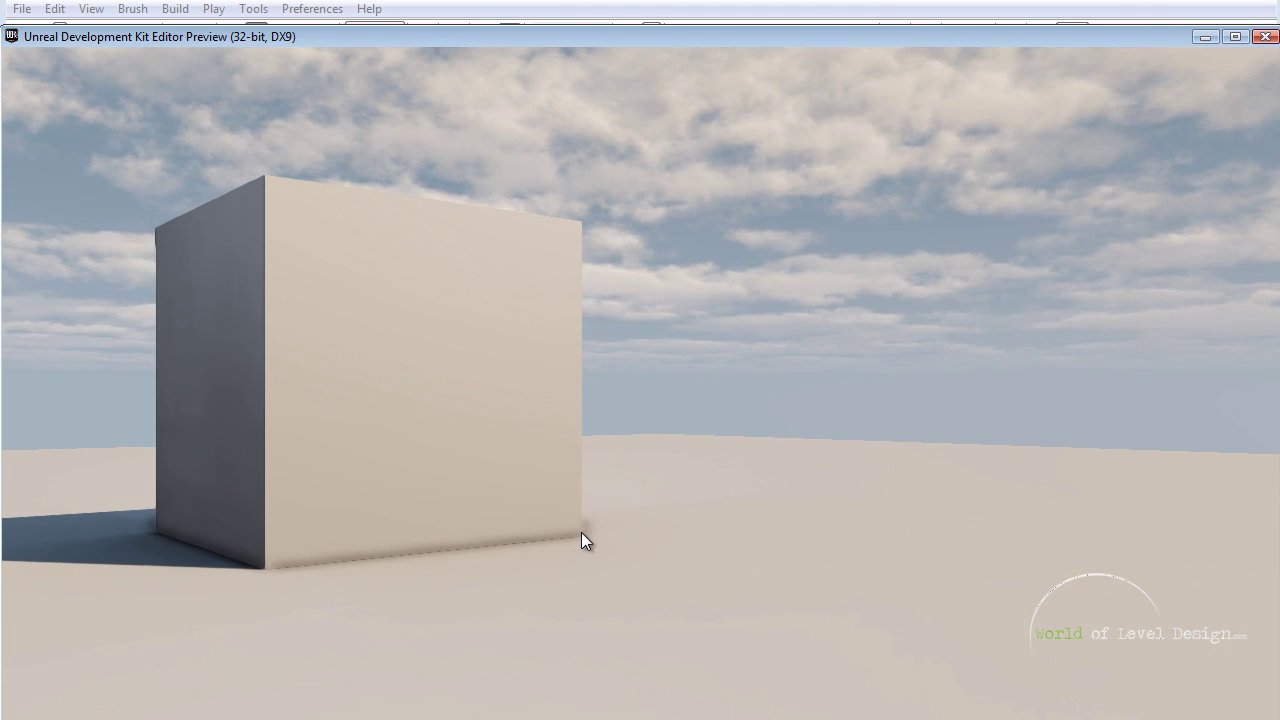
pyautogui.press('a')
pyautogui.press('a')
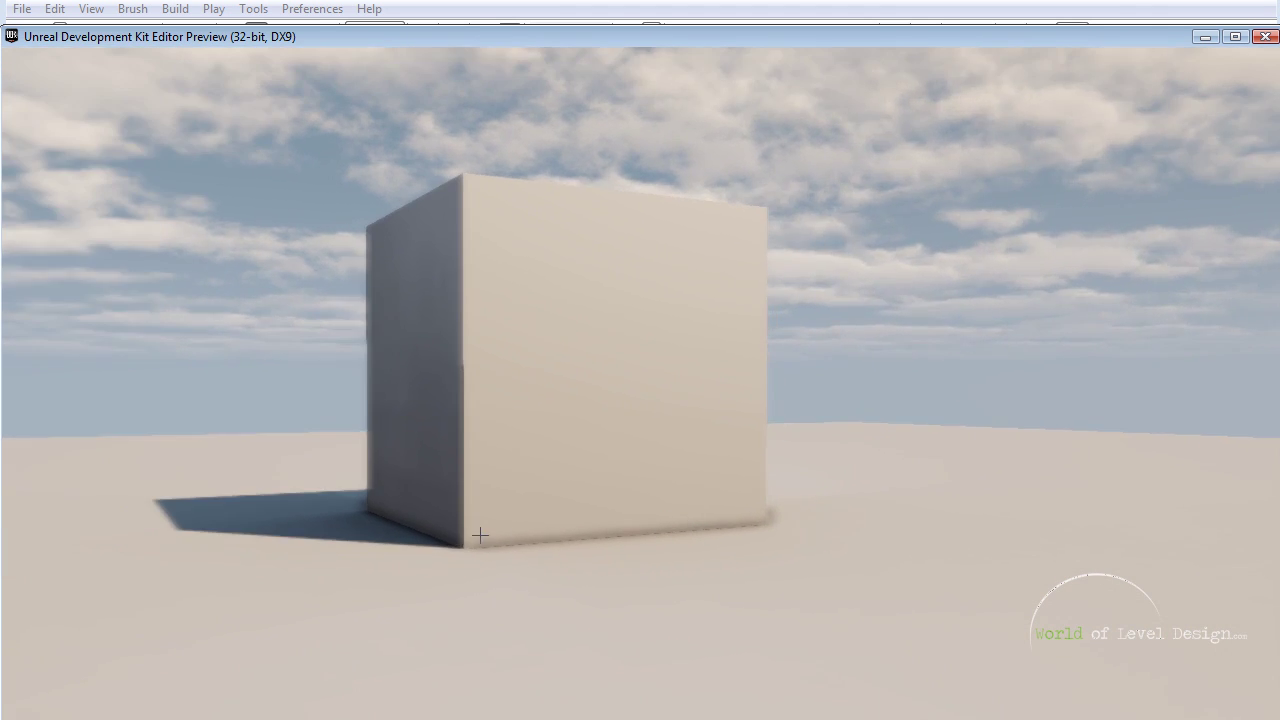
pyautogui.press('Escape')
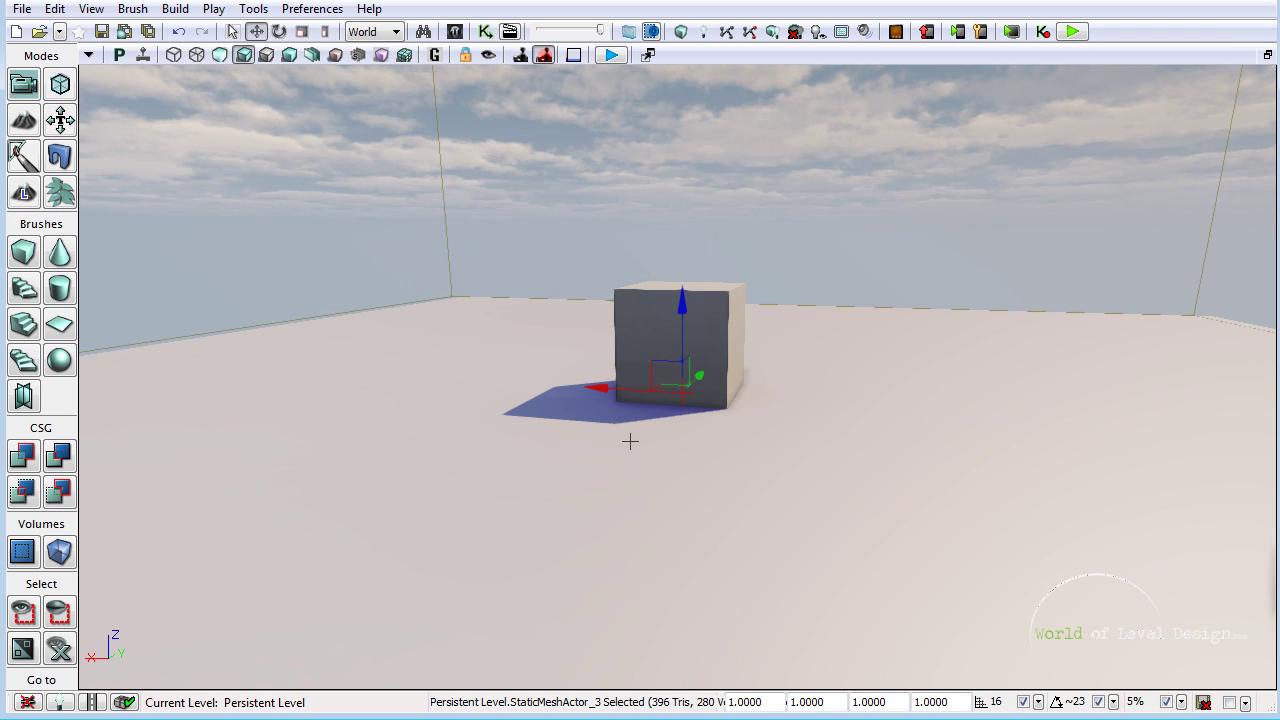
# Set the Default Game Type to UTGame in the World Properties and close the properties
pyautogui.click(91, 9)
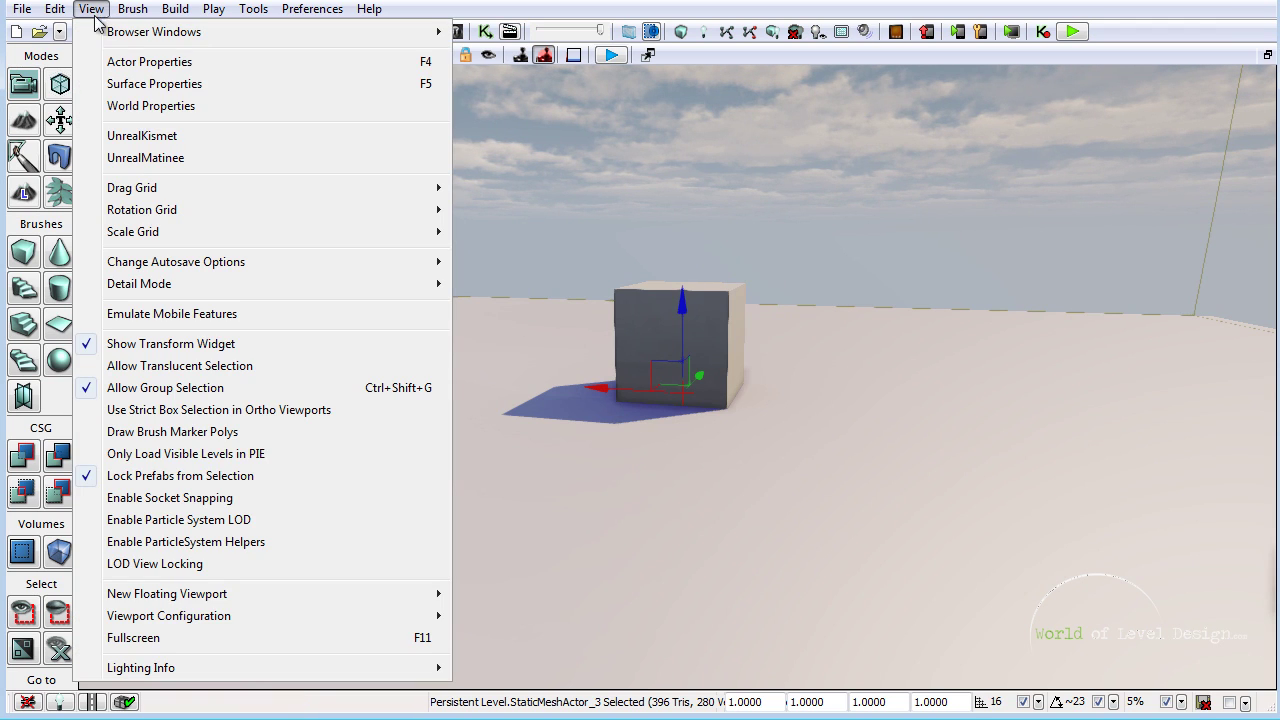
pyautogui.click(155, 106)
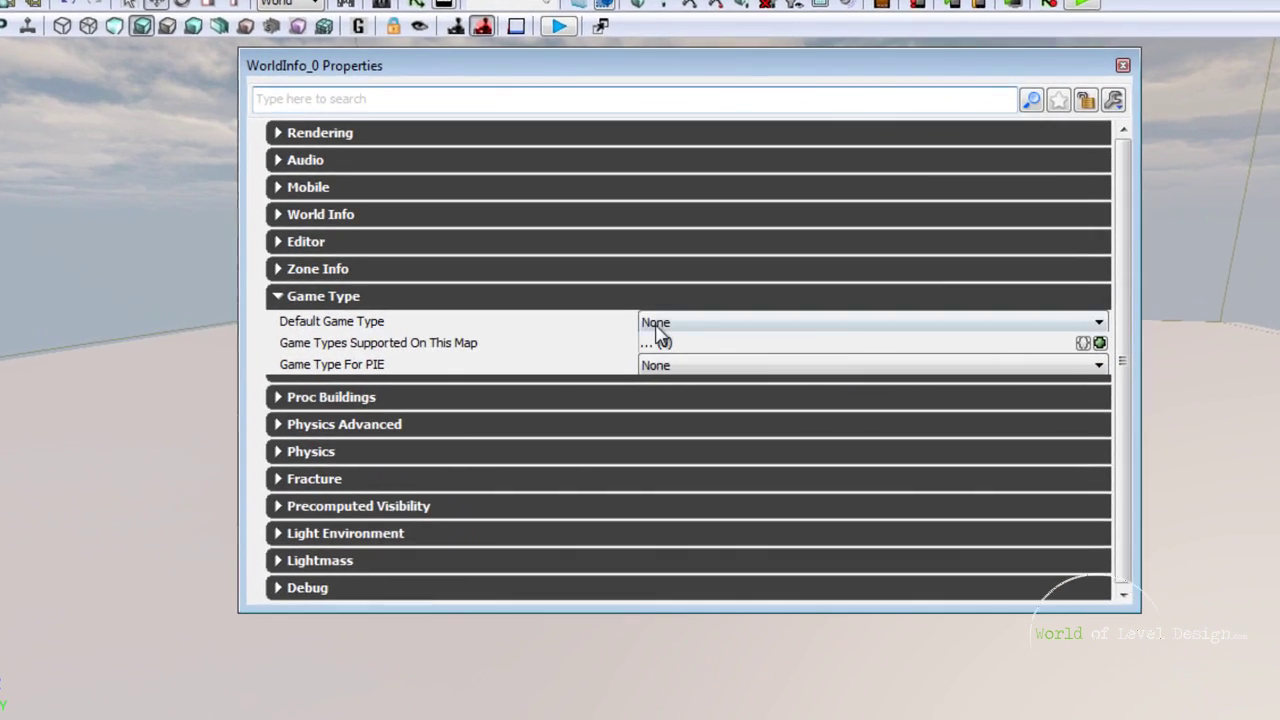
pyautogui.click(657, 324)
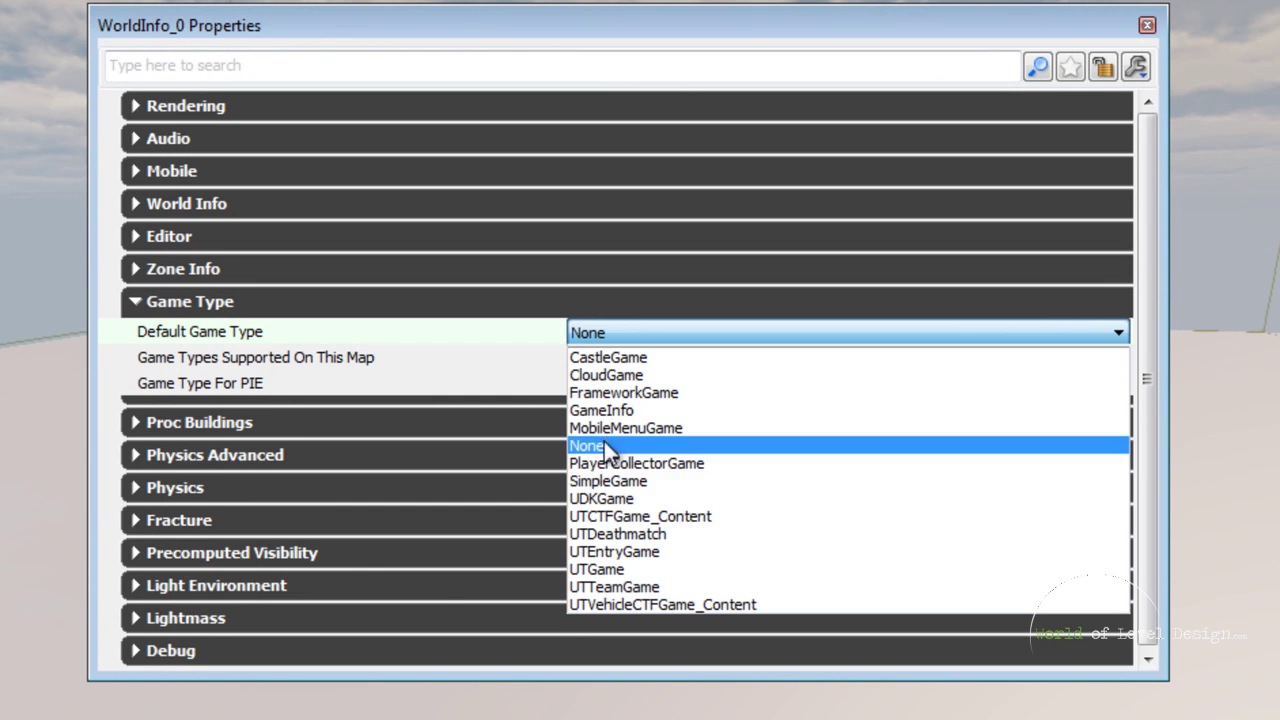
pyautogui.click(599, 568)
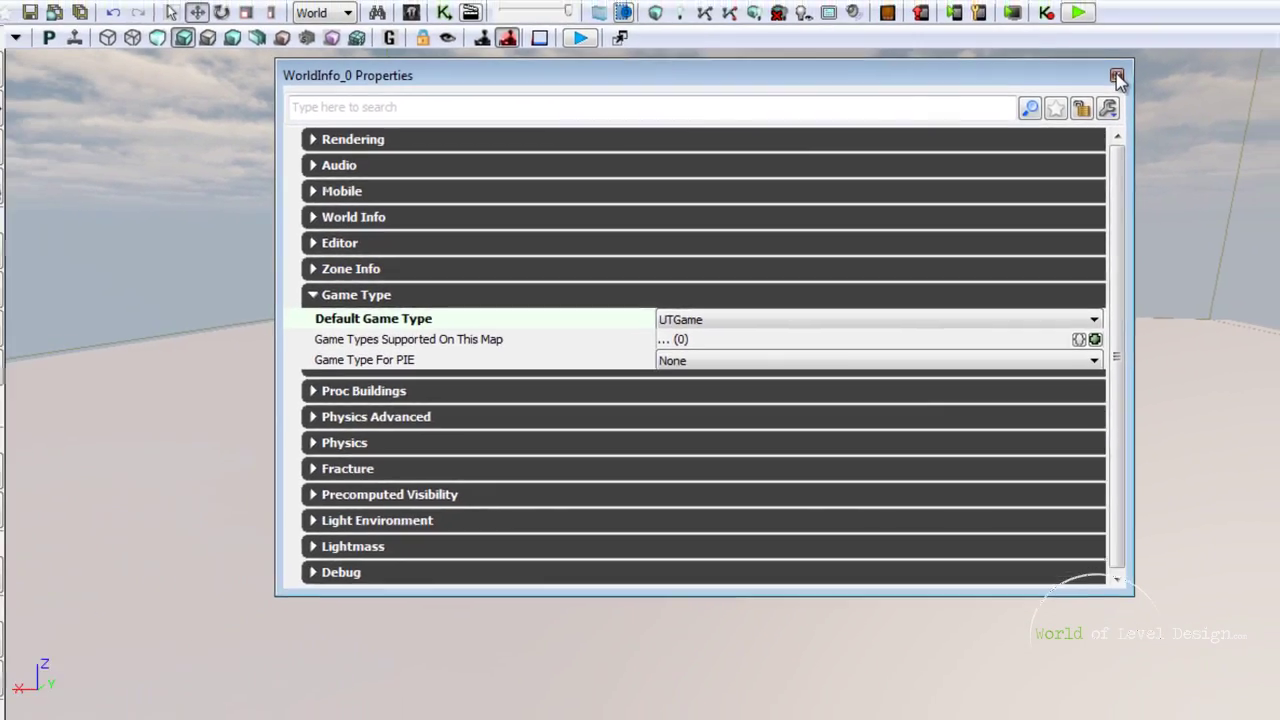
pyautogui.click(1116, 73)
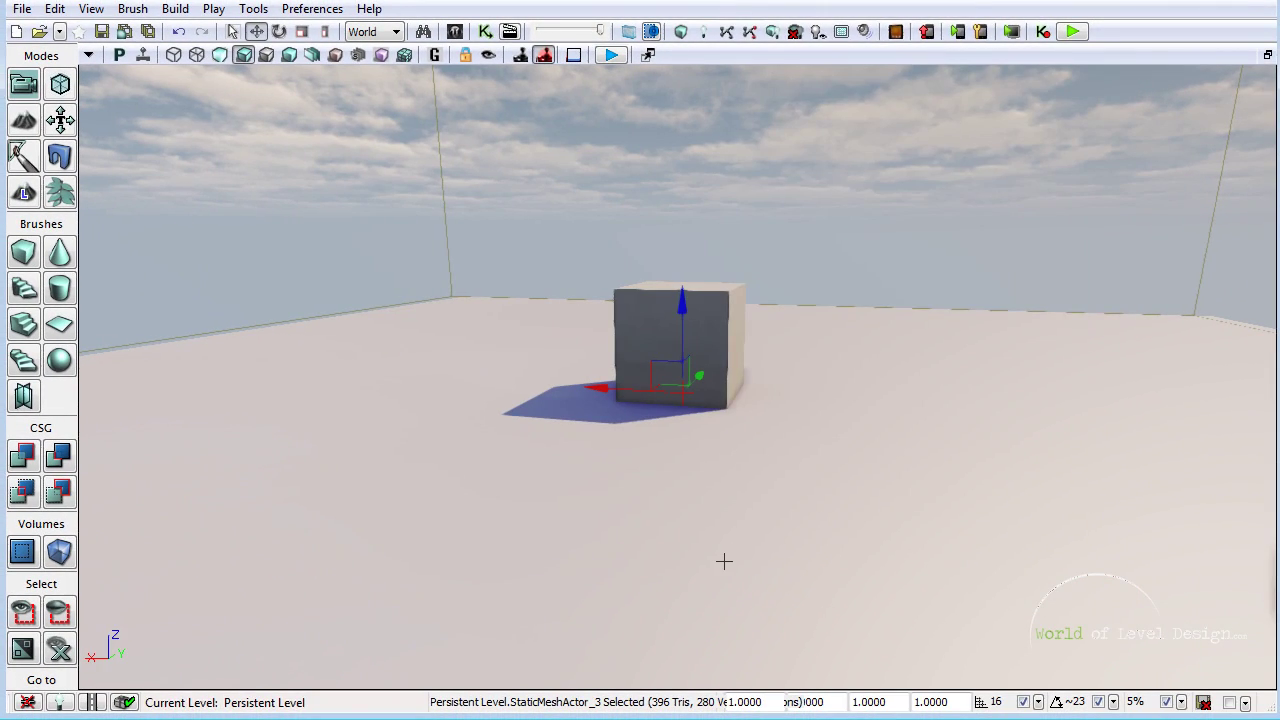
# Play-test the level from the floor near the cube, move around and fire the weapon, and end the preview
pyautogui.rightClick(722, 540)
pyautogui.click(790, 523)
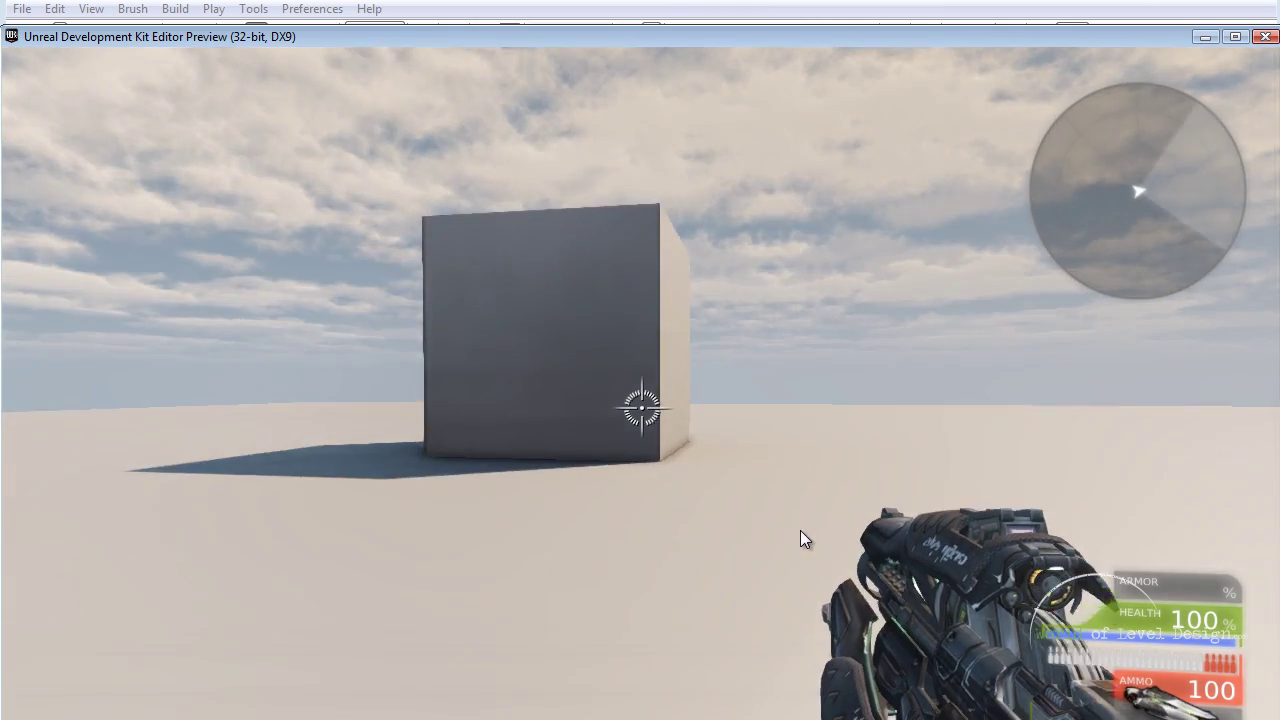
pyautogui.press('w')
pyautogui.press('d')
pyautogui.click(480, 537)
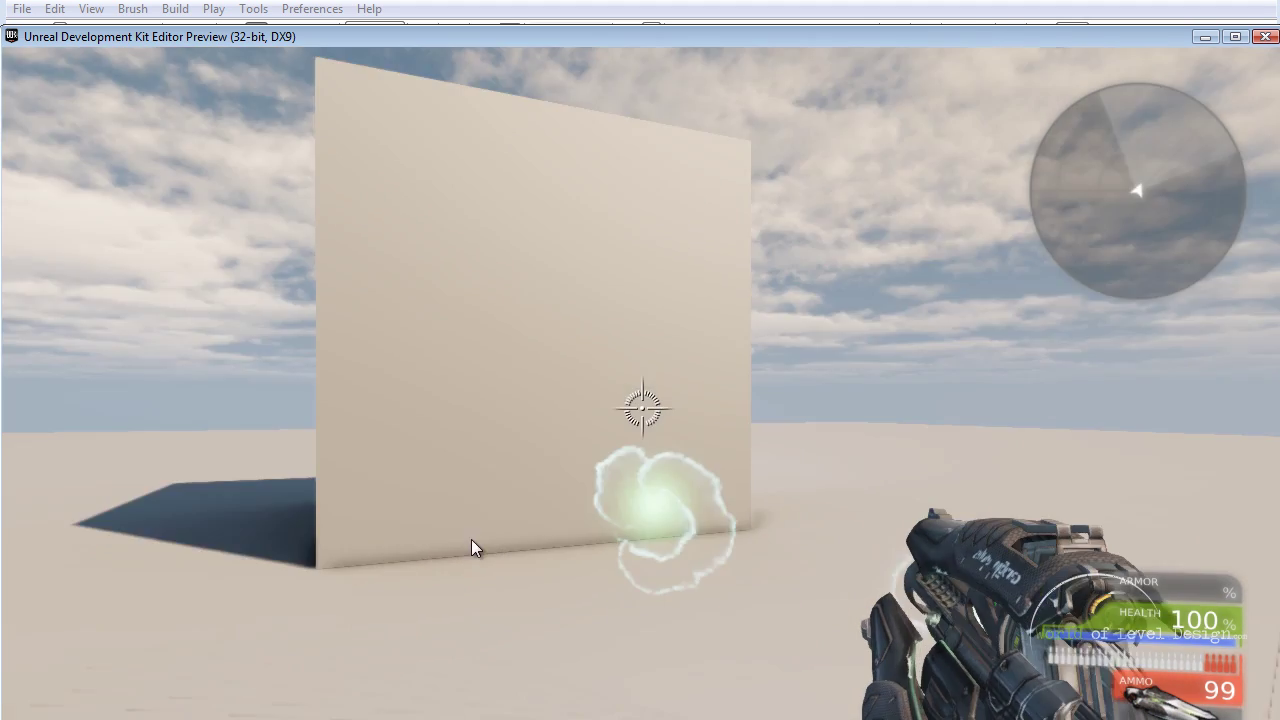
pyautogui.click(456, 545)
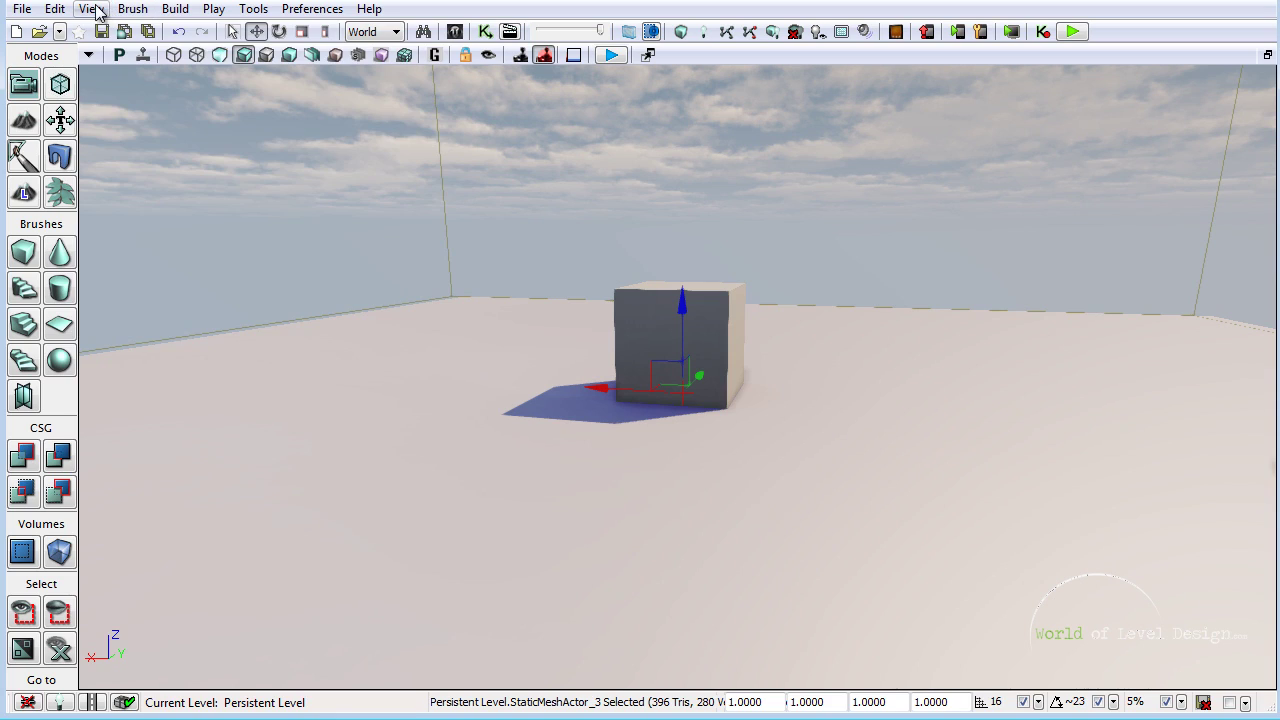
# Set the Game Type For PIE to UTCTFGame_Content in the World Properties and close the properties
pyautogui.click(92, 9)
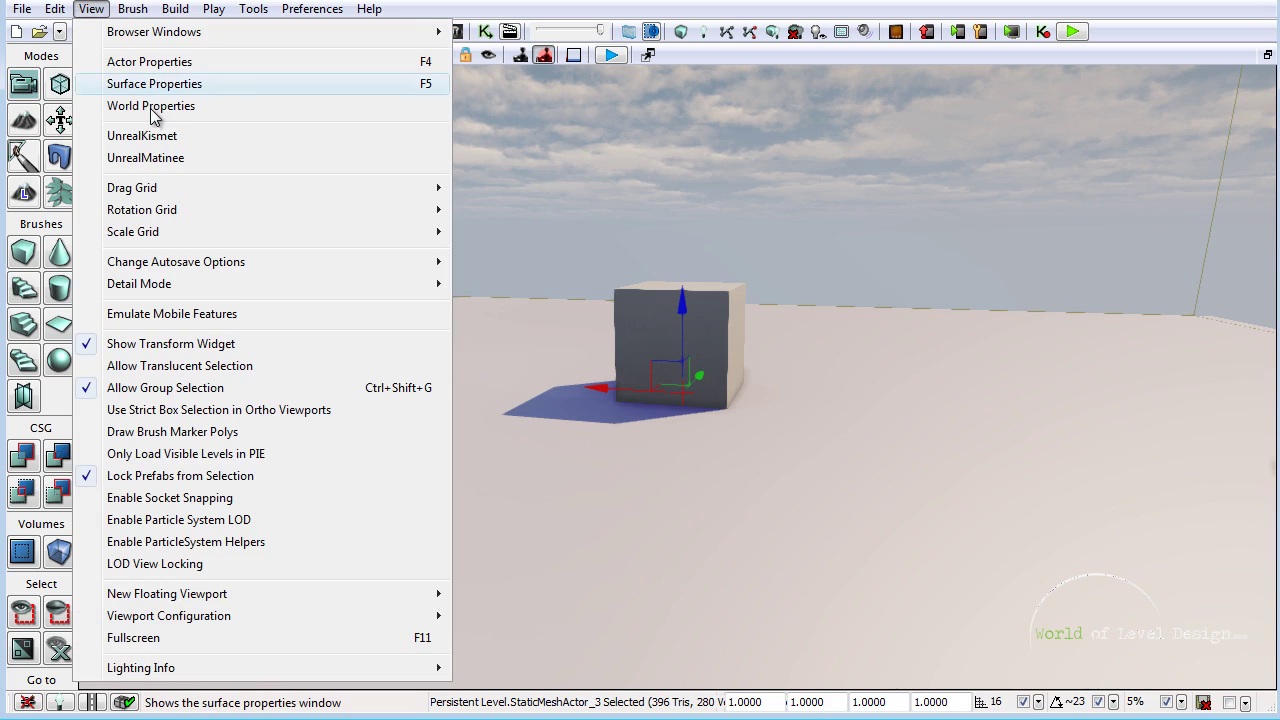
pyautogui.click(163, 106)
pyautogui.moveTo(430, 362)
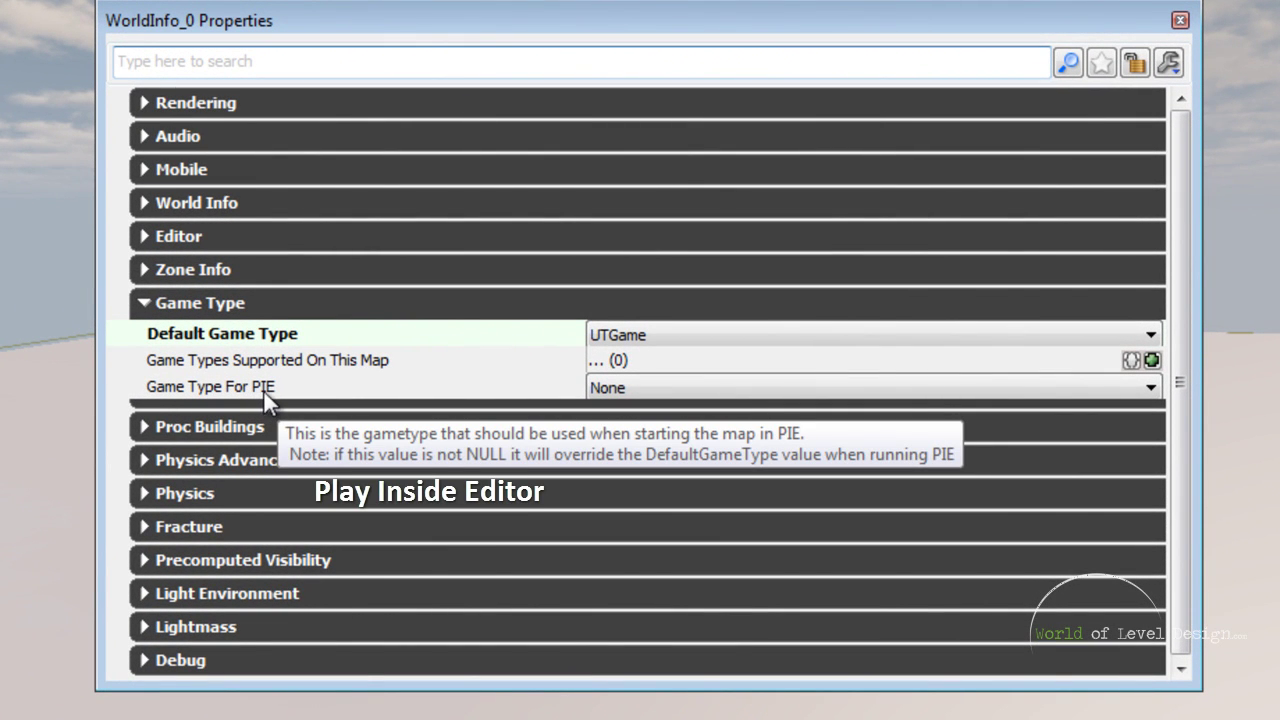
pyautogui.click(649, 386)
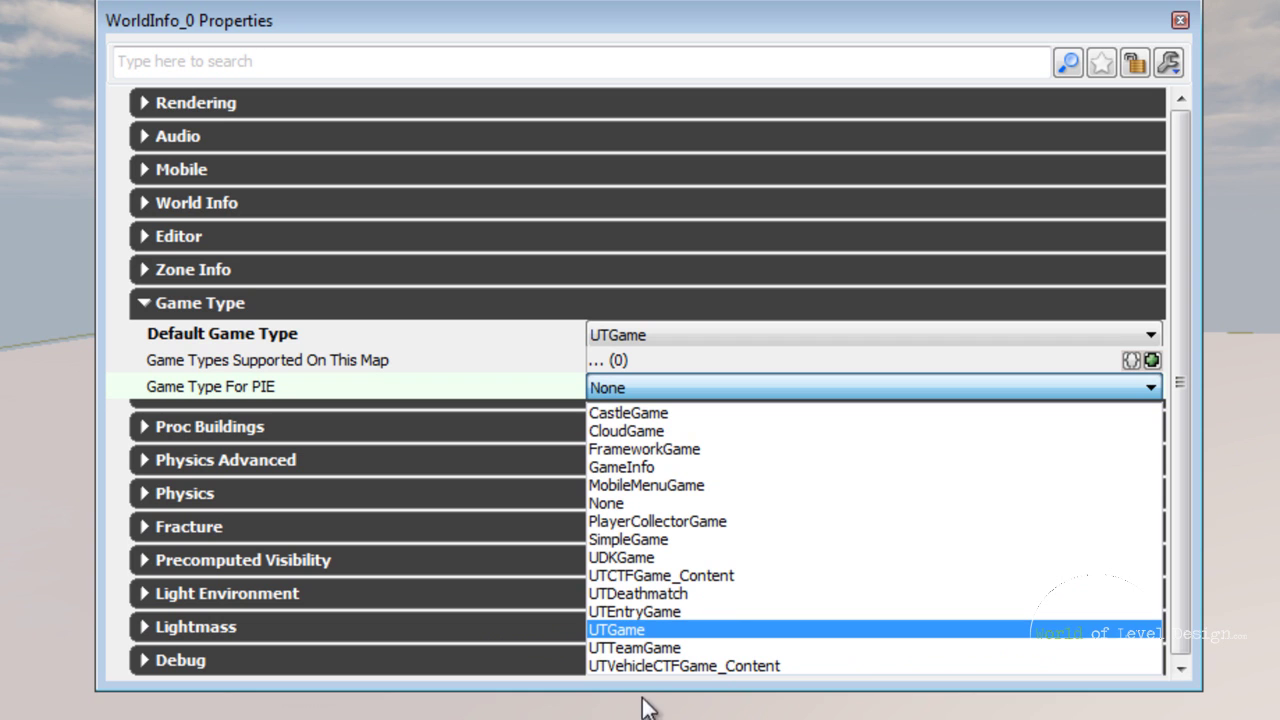
pyautogui.click(640, 577)
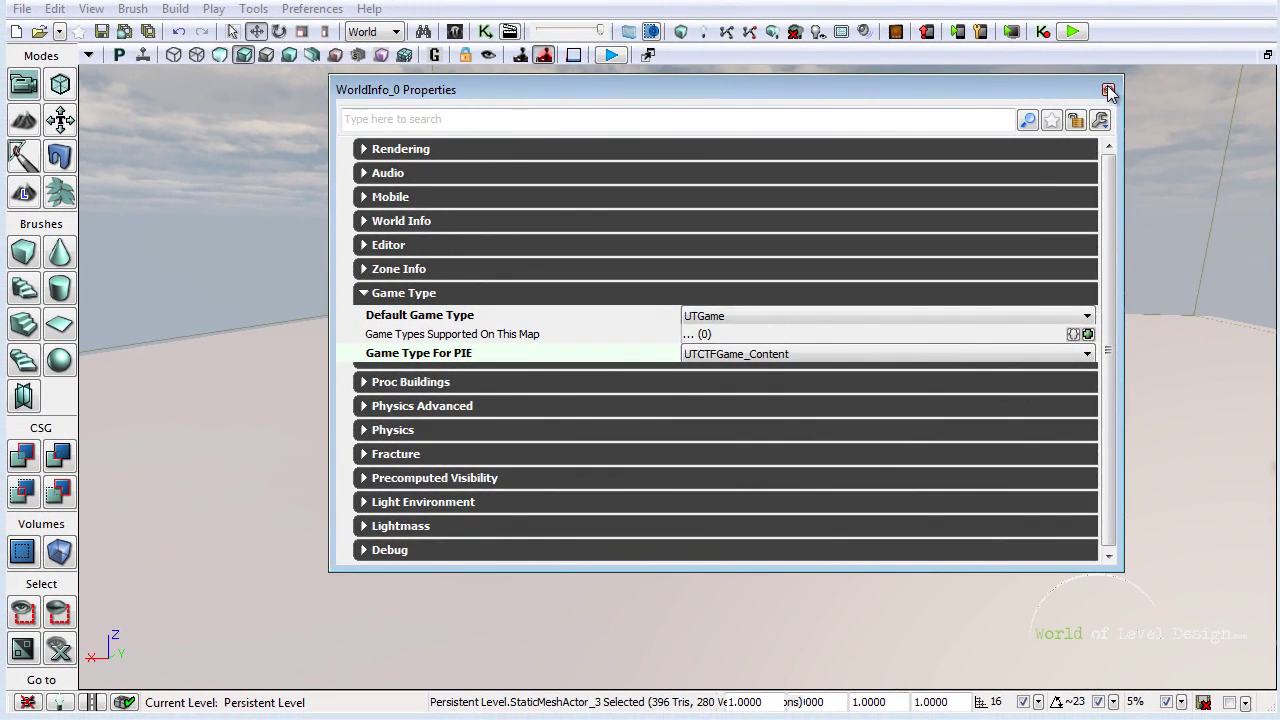
pyautogui.click(1124, 73)
# Play-test the level by walking around the cube, and recheck the game type settings in the World Properties
pyautogui.rightClick(673, 463)
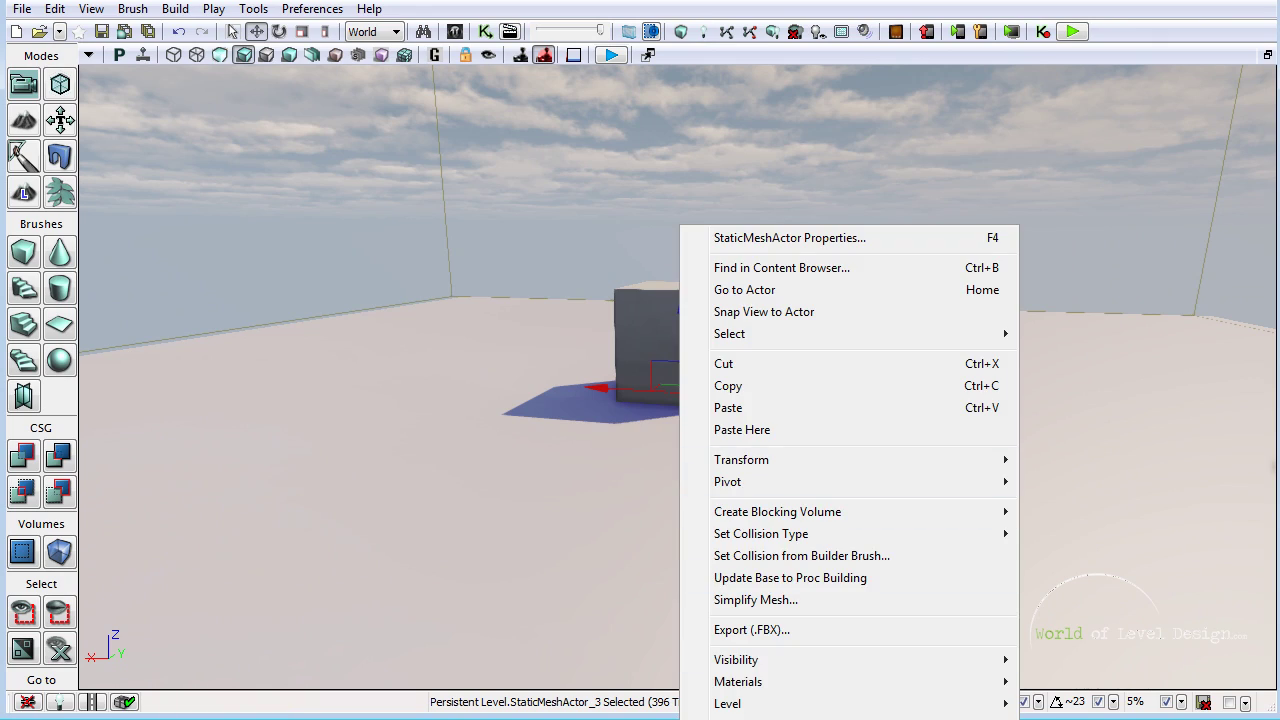
pyautogui.click(742, 718)
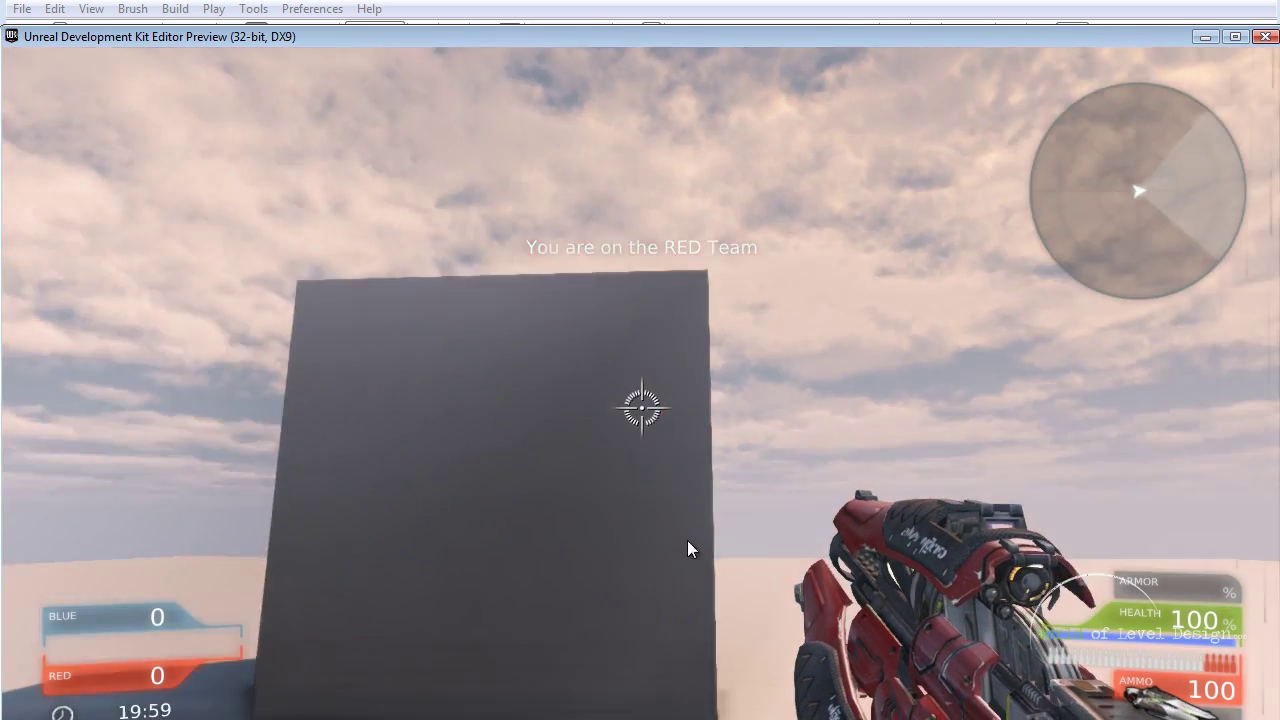
pyautogui.press('d')
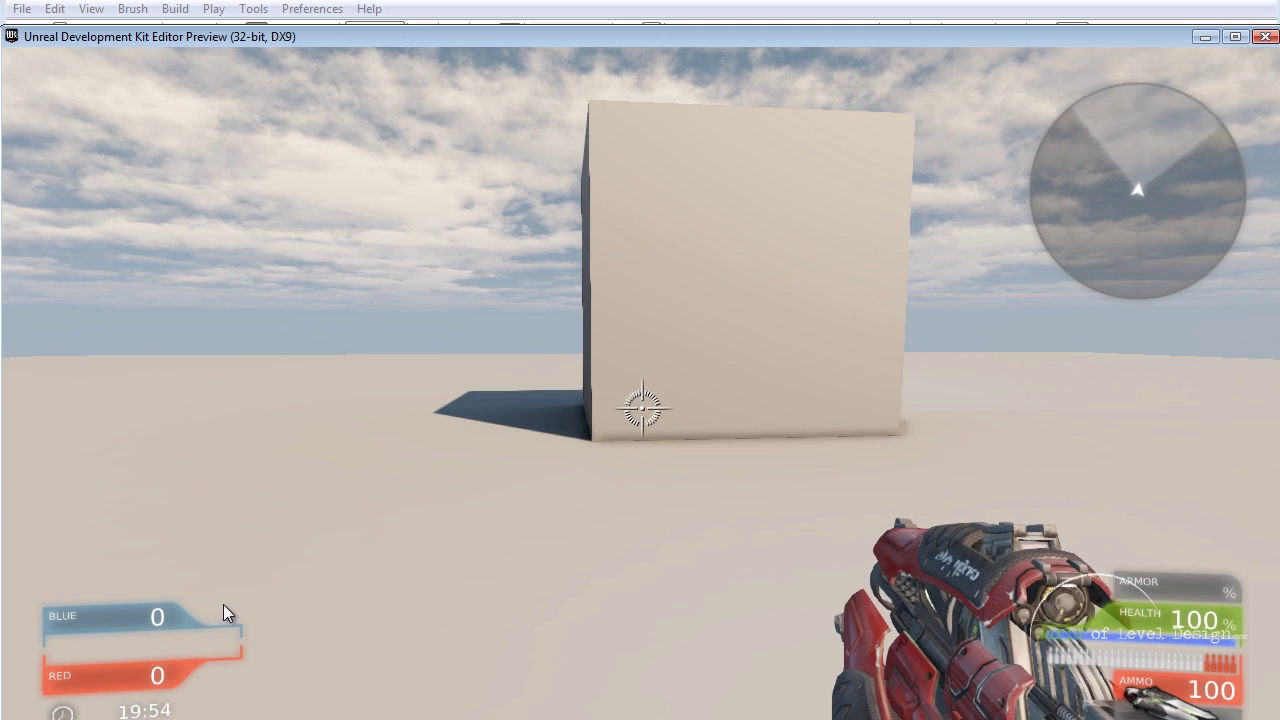
pyautogui.press('a')
pyautogui.press('w')
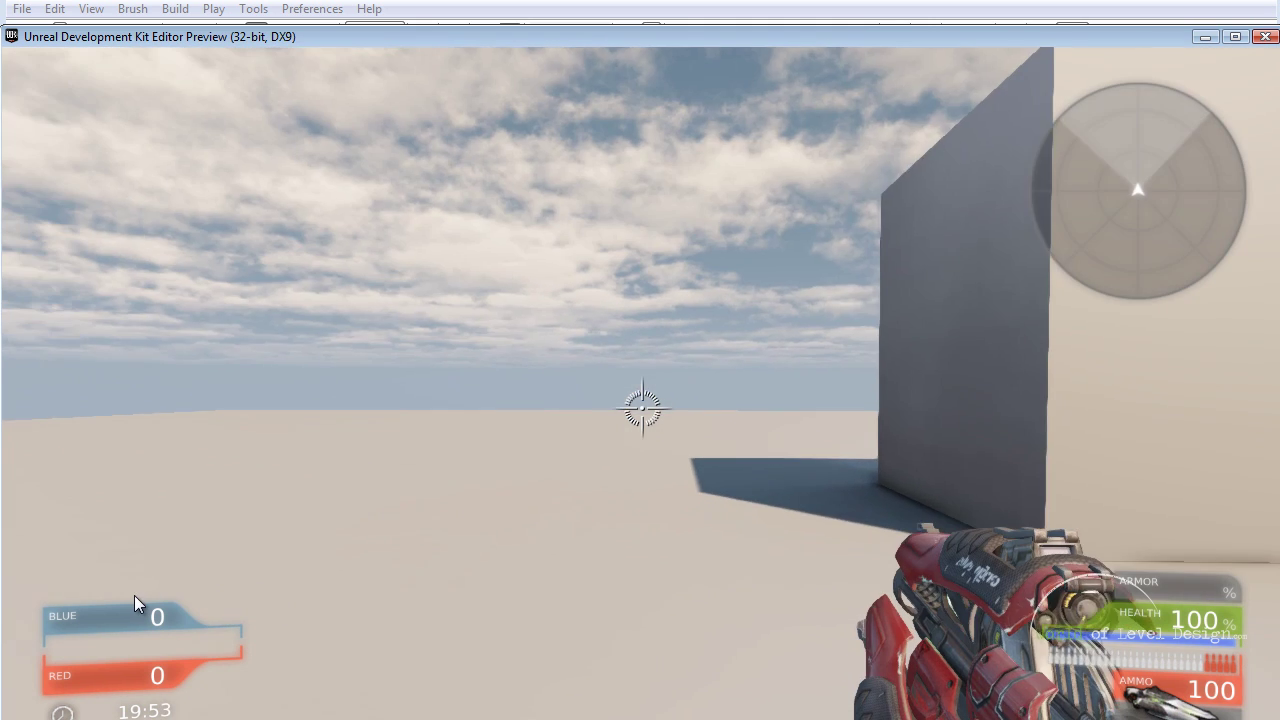
pyautogui.press('d')
pyautogui.press('d')
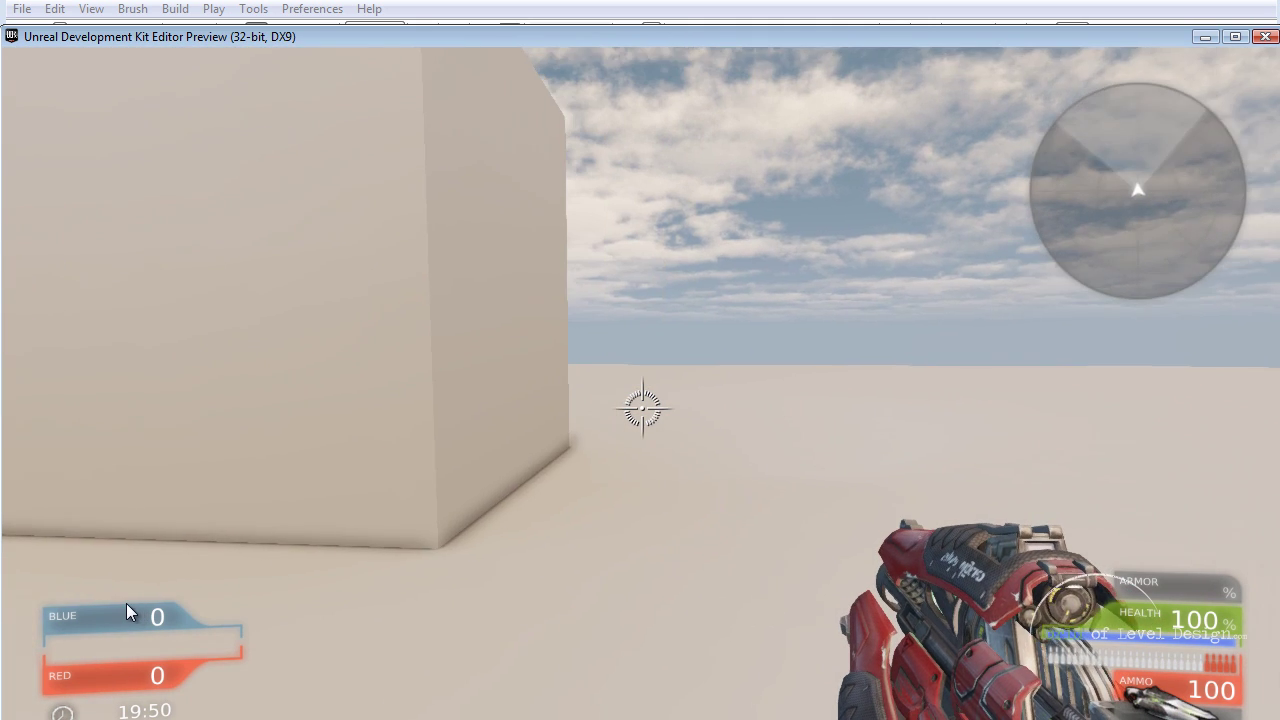
pyautogui.press('s')
pyautogui.press('d')
pyautogui.press('s')
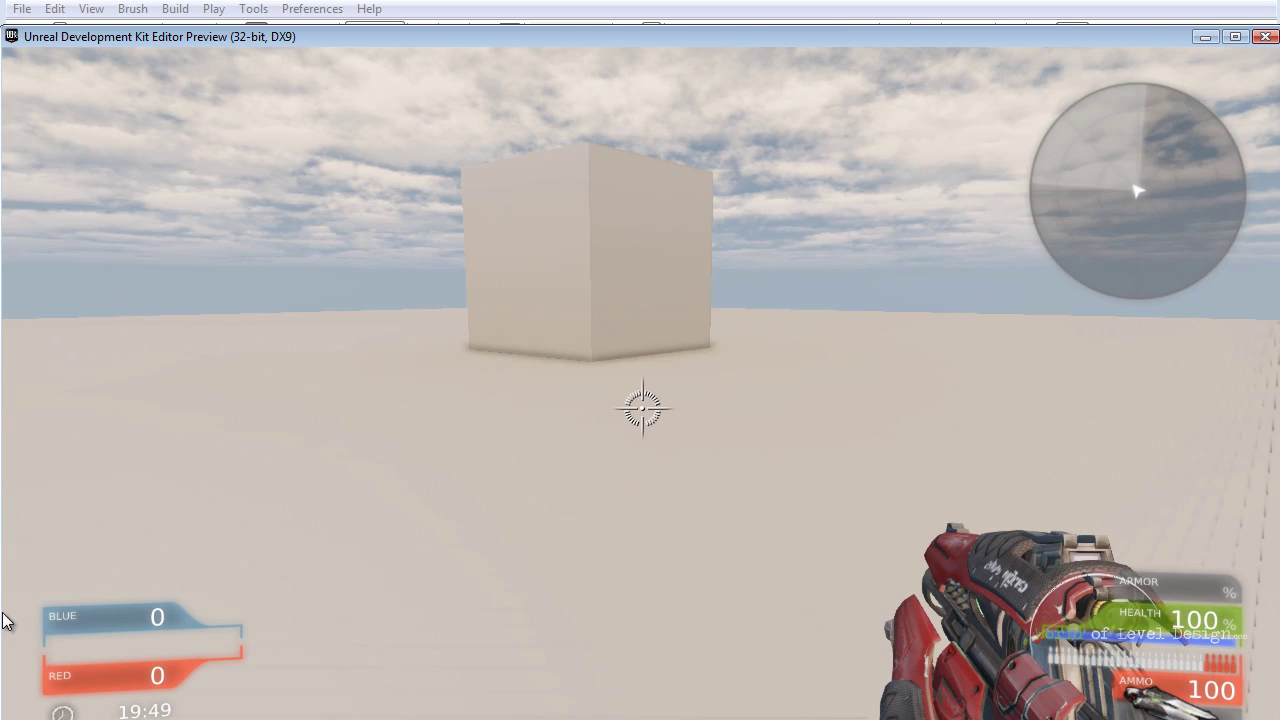
pyautogui.press('a')
pyautogui.press('a')
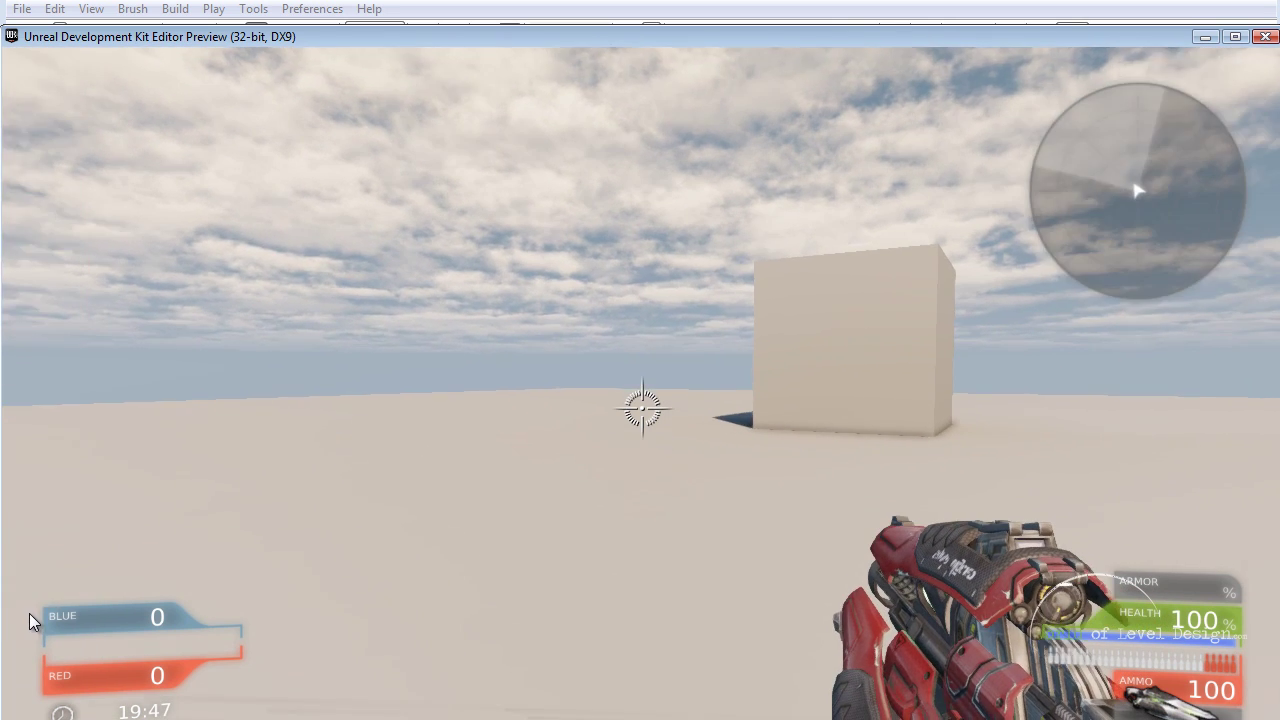
pyautogui.press('d')
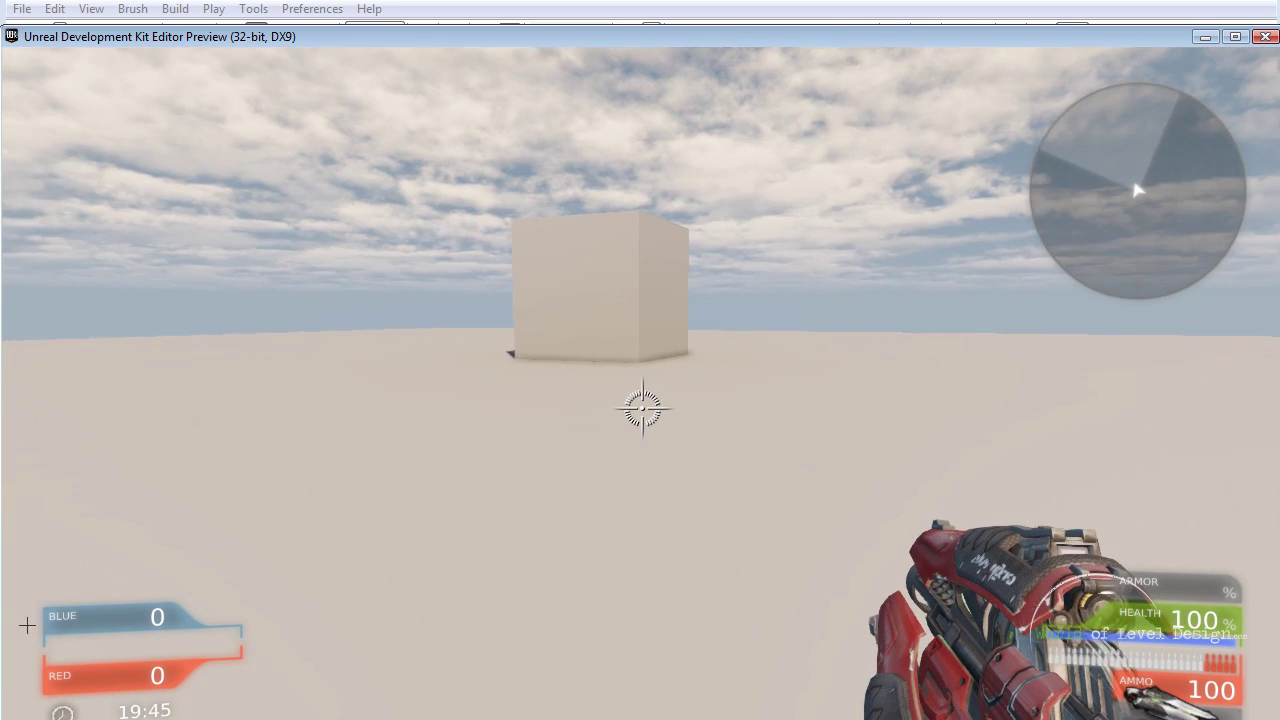
pyautogui.press('w')
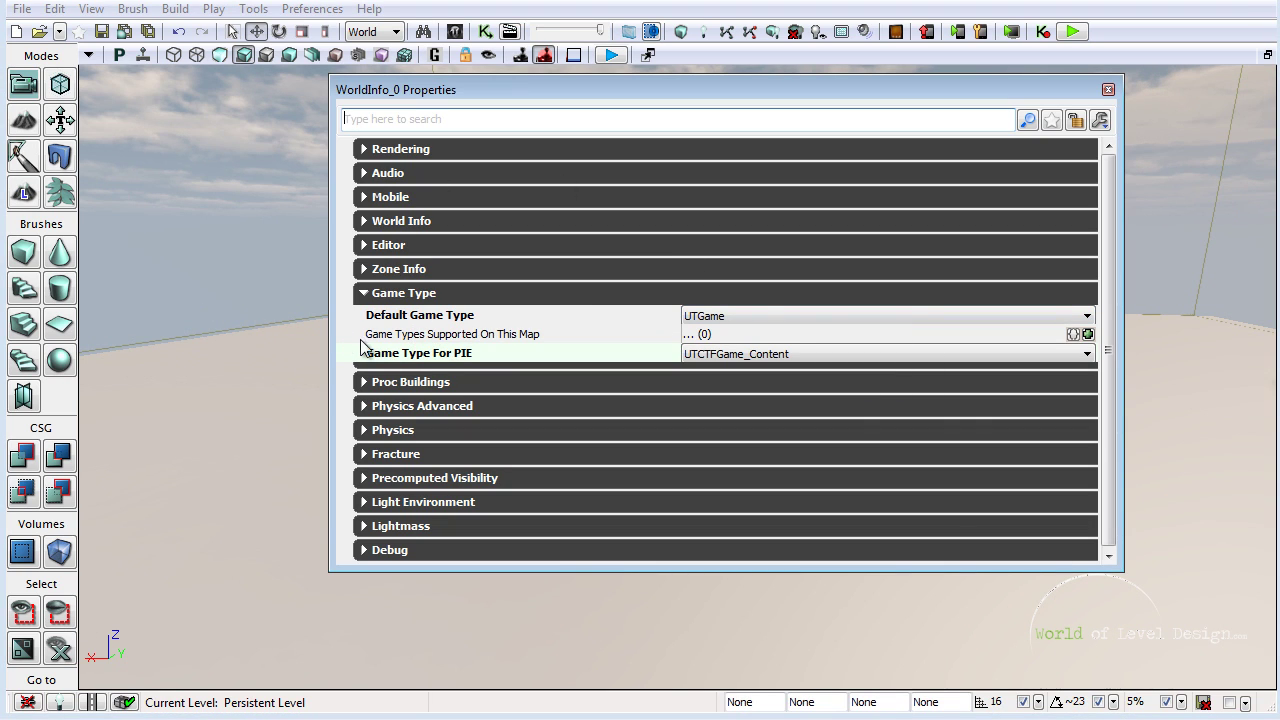
pyautogui.click(1108, 88)
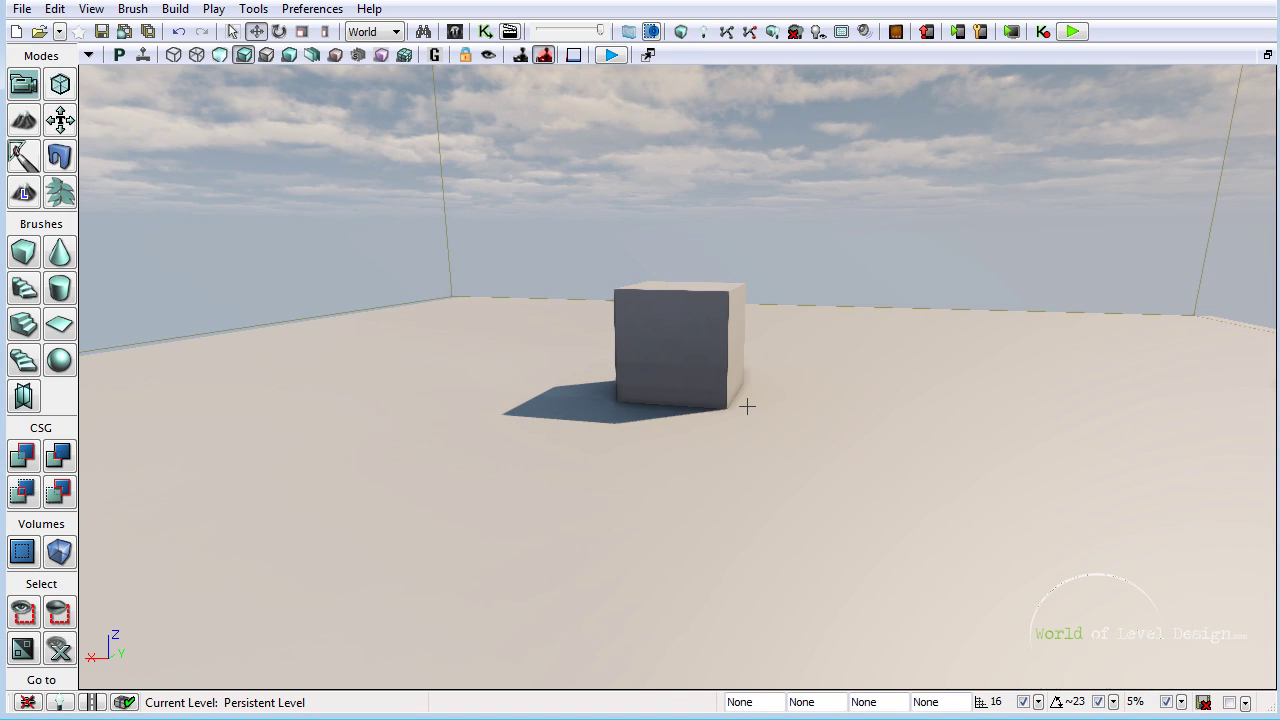
# Examine the properties of the existing PlayerStart on the floor and close them
pyautogui.moveTo(746, 406); pyautogui.dragTo(763, 420)
pyautogui.scroll(-3, 500, 341)
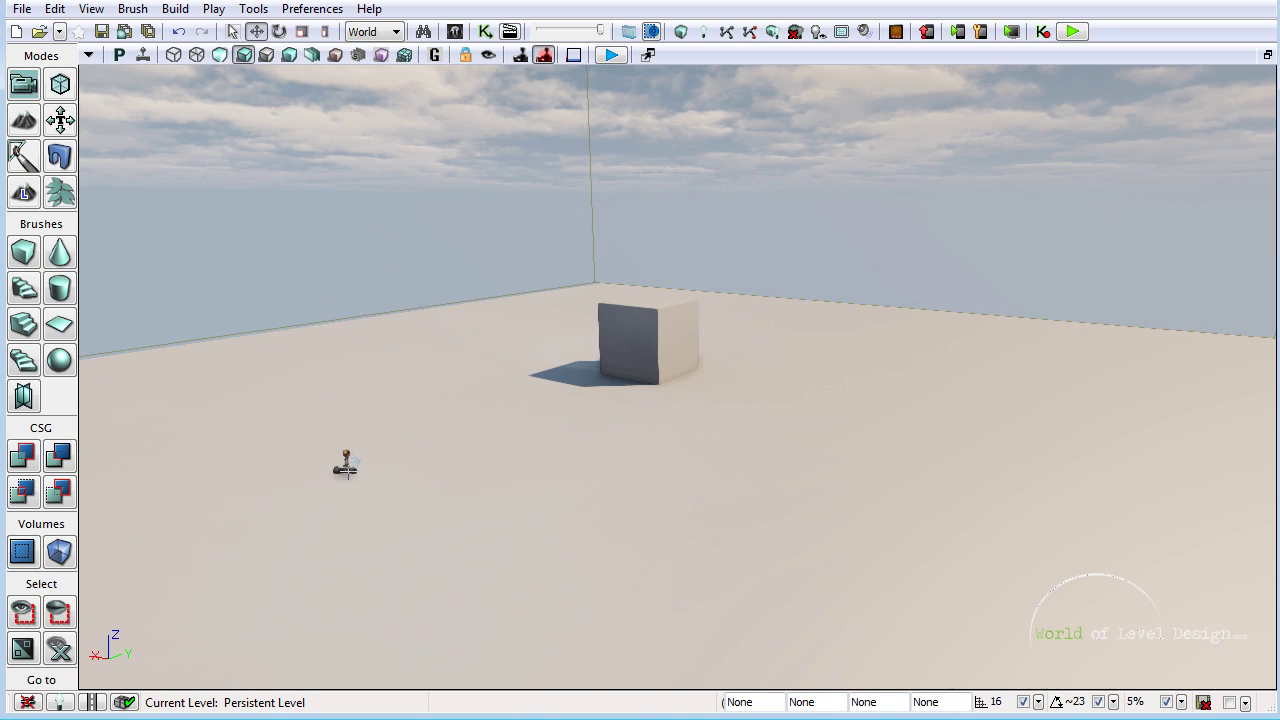
pyautogui.click(345, 465)
pyautogui.press('F4')
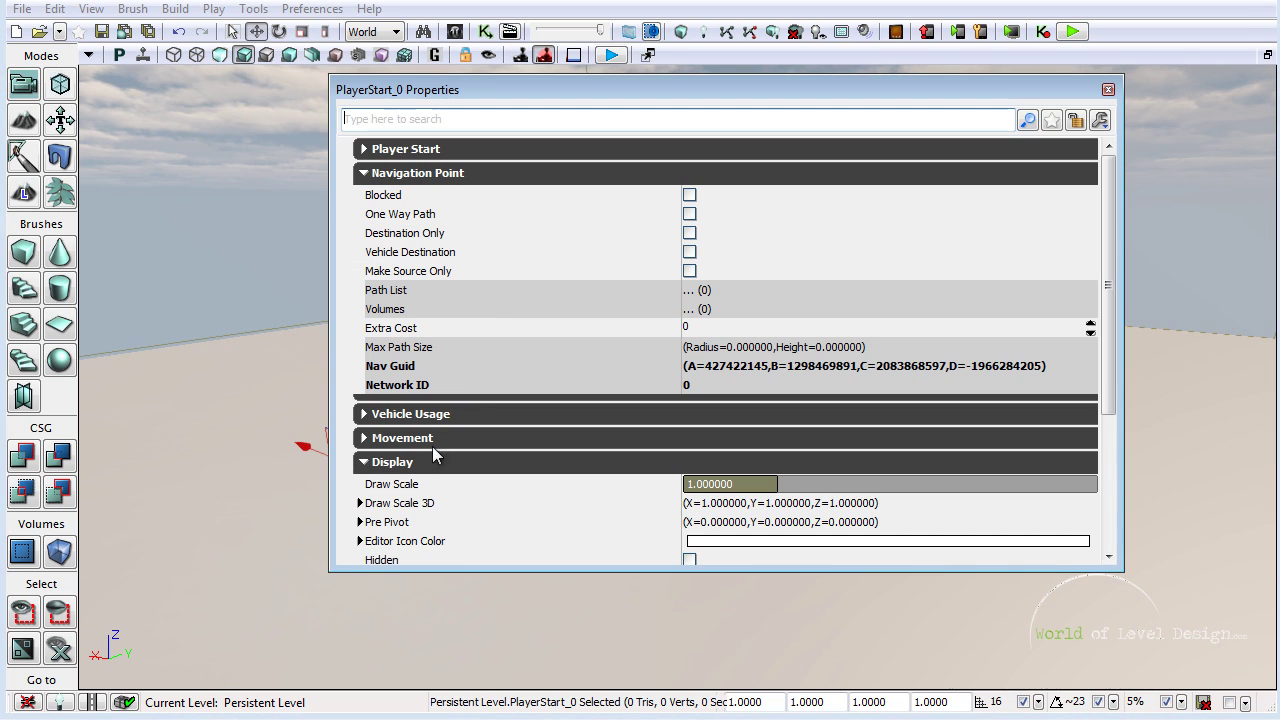
pyautogui.click(1108, 89)
# Add a second PlayerStart actor on the floor and move it away from the existing one
pyautogui.rightClick(658, 636)
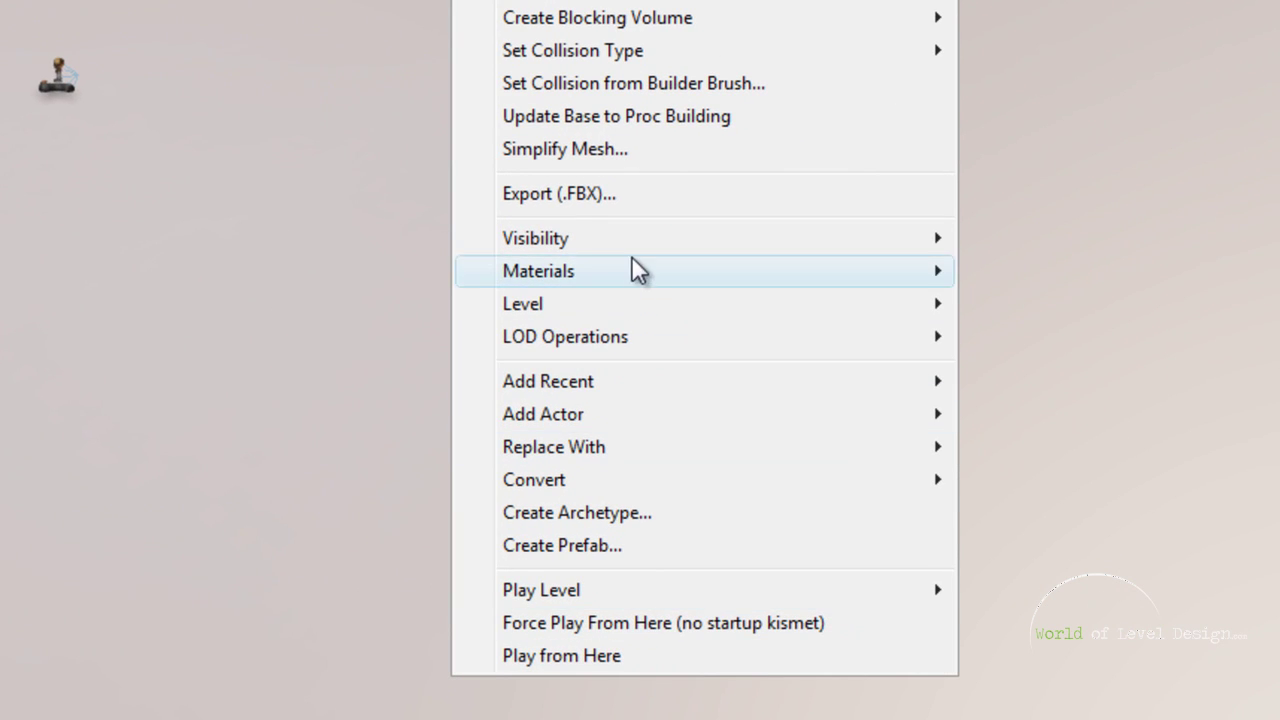
pyautogui.moveTo(588, 422)
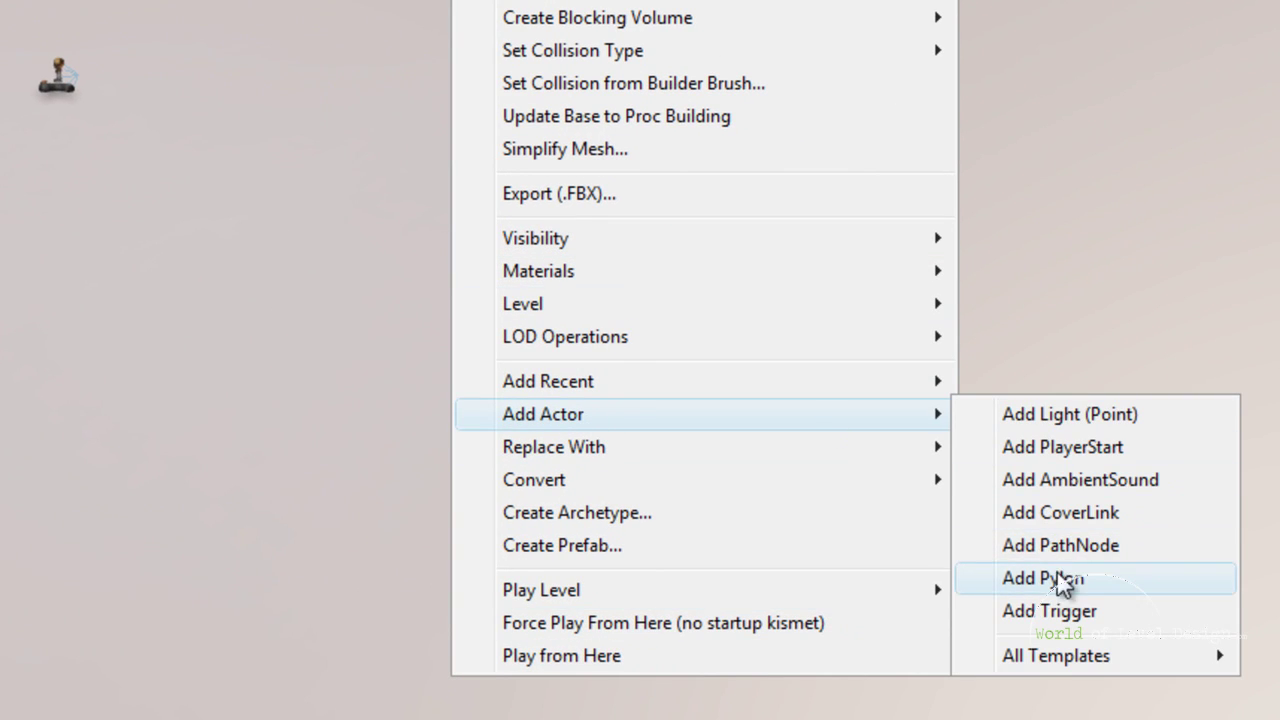
pyautogui.click(1060, 452)
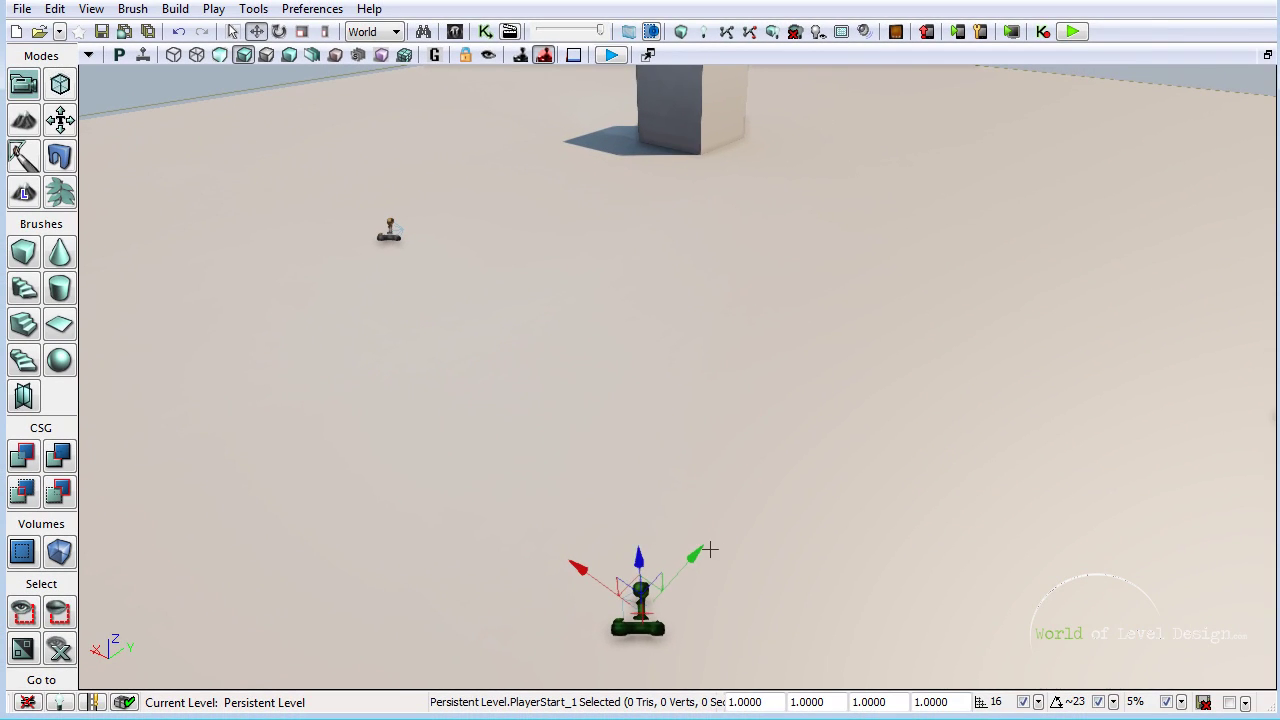
pyautogui.moveTo(642, 551); pyautogui.dragTo(811, 440)
# Duplicate the new PlayerStart twice, spreading the copies across the floor on the other side of the original PlayerStart
pyautogui.moveTo(960, 350); pyautogui.dragTo(1086, 206, button='right')
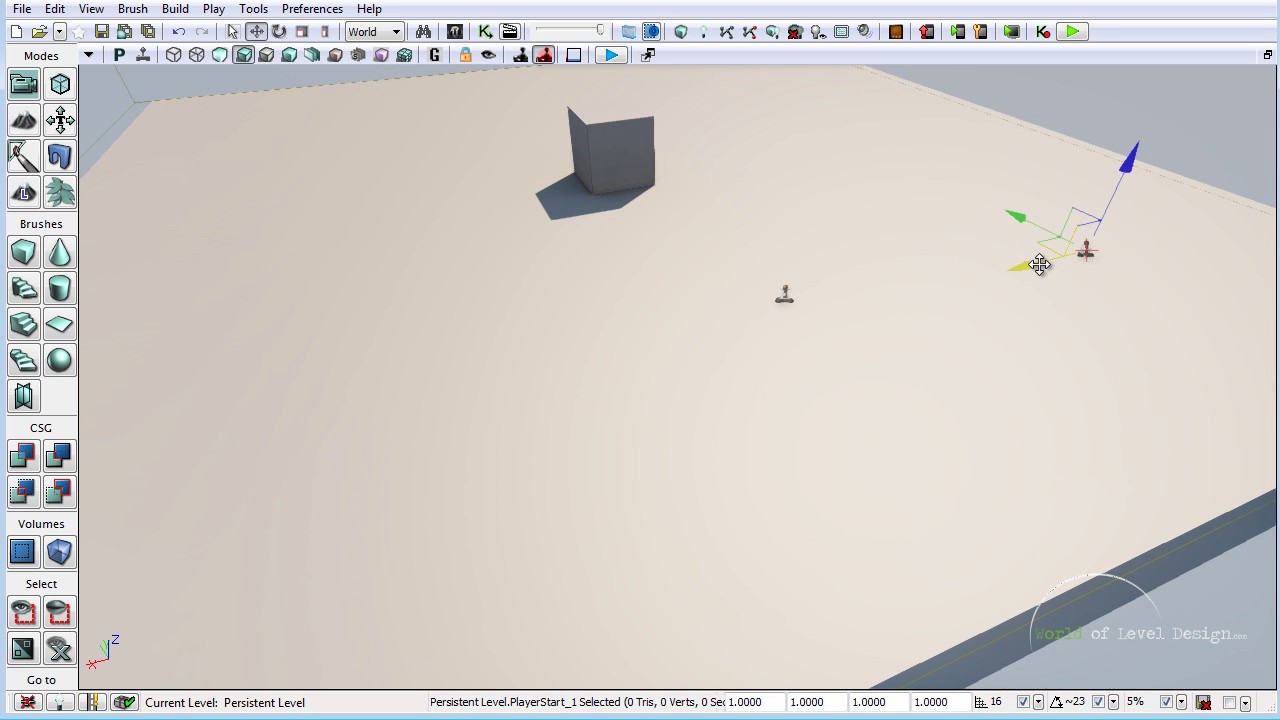
pyautogui.keyDown('alt'); pyautogui.moveTo(1040, 266); pyautogui.dragTo(271, 437); pyautogui.keyUp('alt')
pyautogui.keyDown('alt'); pyautogui.moveTo(369, 388); pyautogui.dragTo(349, 204); pyautogui.keyUp('alt')
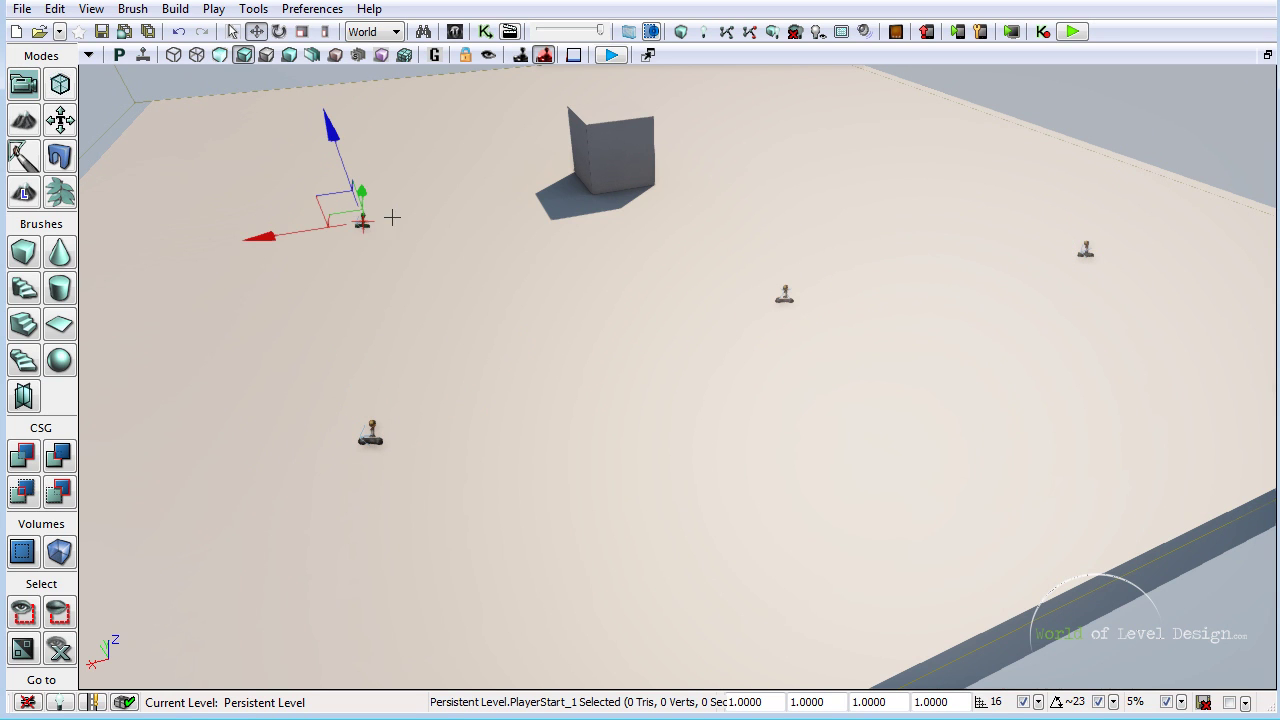
# Select the original PlayerStart among the four on the floor, review its properties, and close them
pyautogui.moveTo(651, 288); pyautogui.dragTo(654, 238, button='right')
pyautogui.click(574, 367)
pyautogui.doubleClick(573, 368)
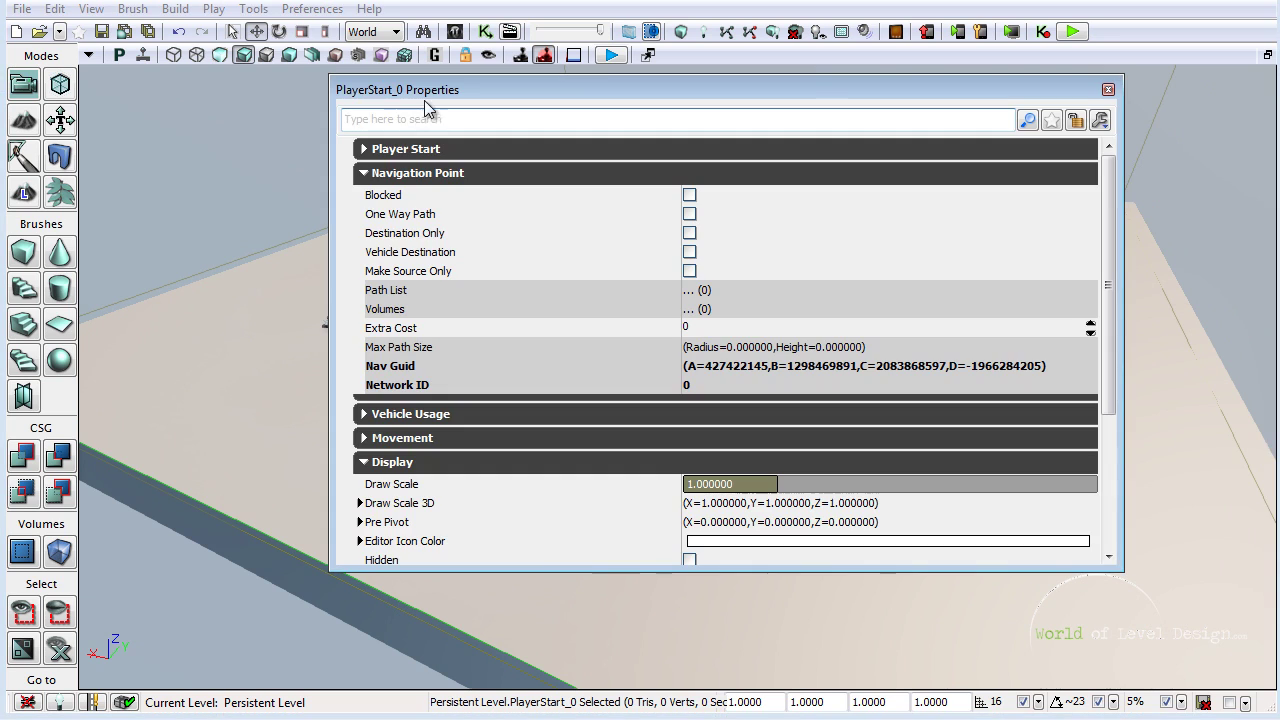
pyautogui.click(1108, 90)
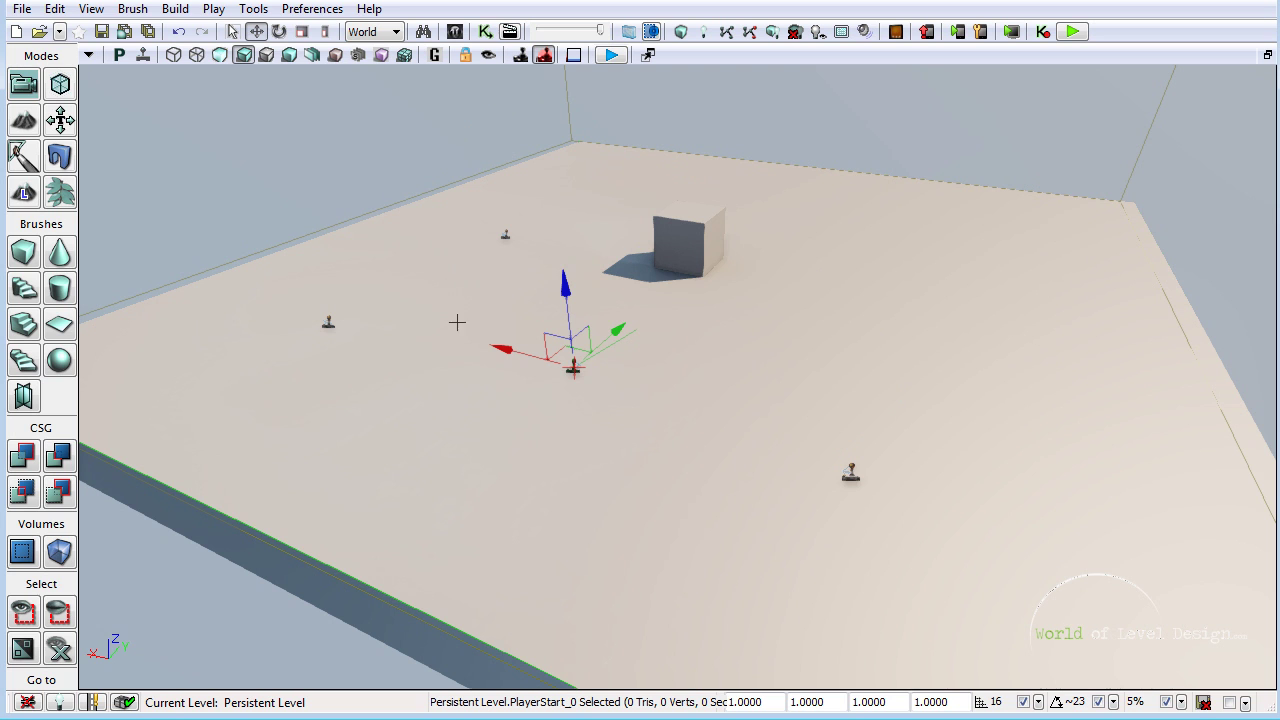
# Select the UTTeamPlayerStart class under PlayerStart and UDKTeamPlayerStart in the Common actor classes, and close the browser
pyautogui.click(455, 31)
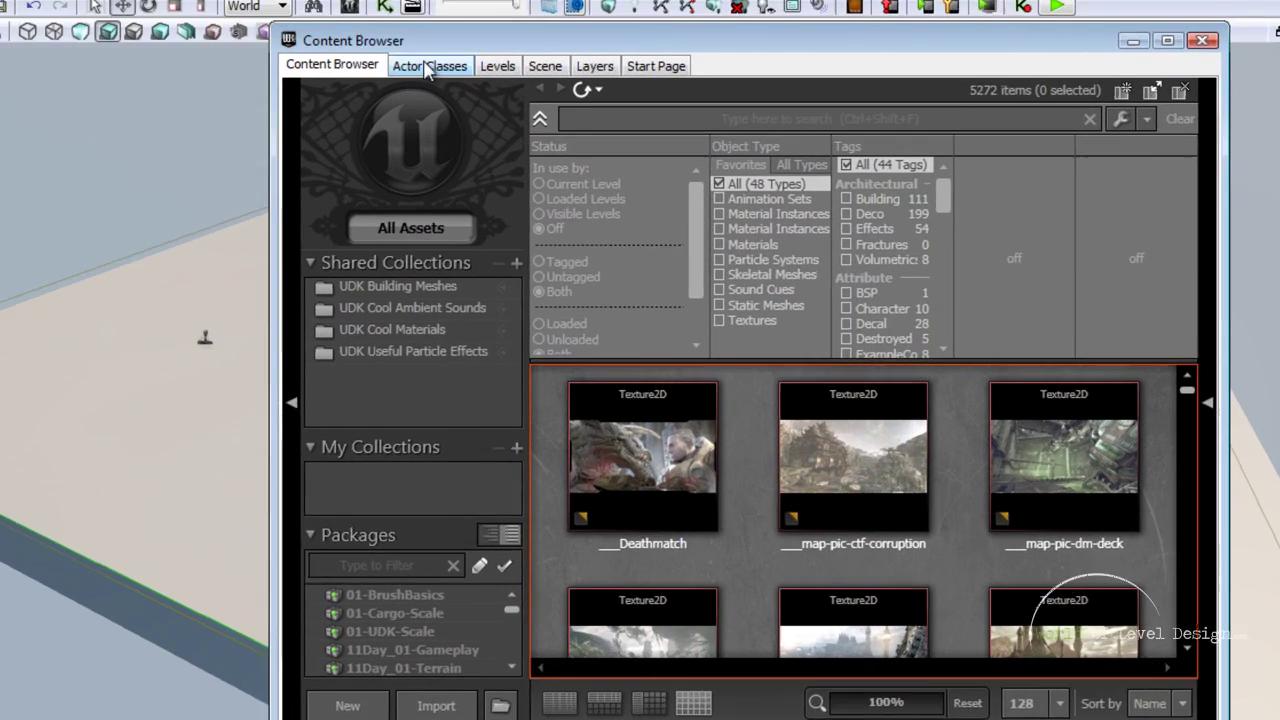
pyautogui.click(428, 66)
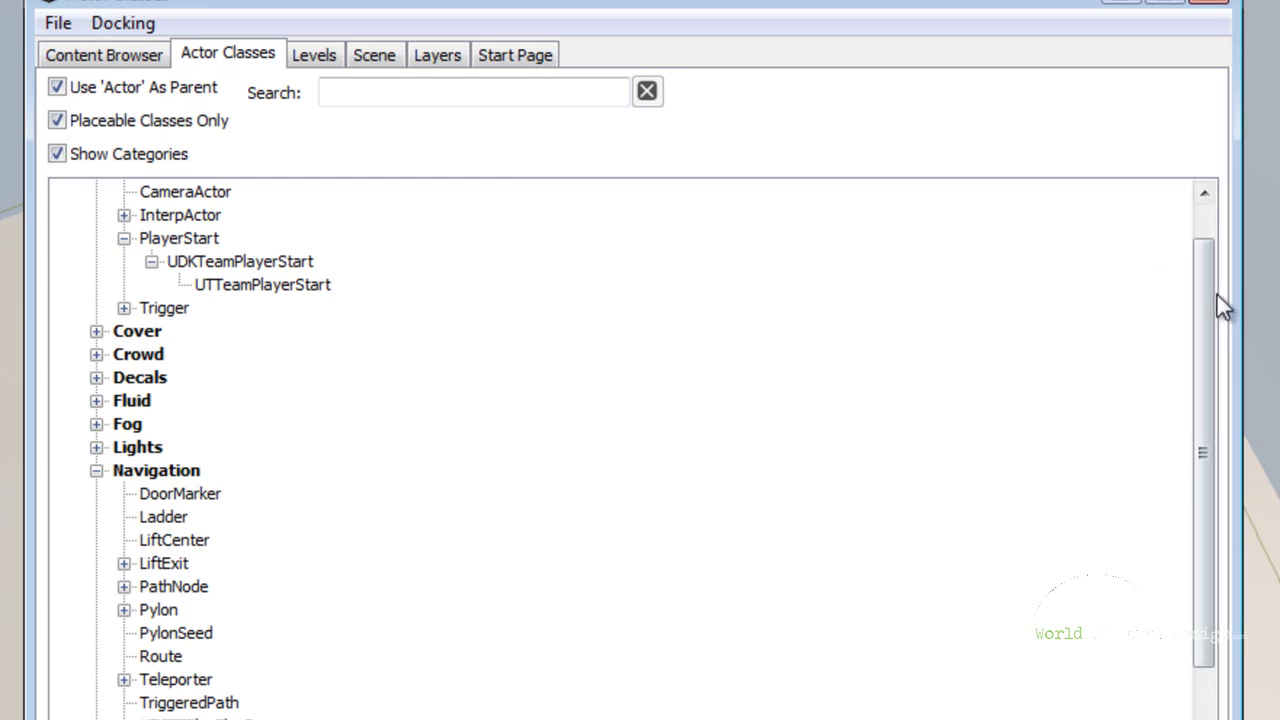
pyautogui.scroll(1, 1217, 295)
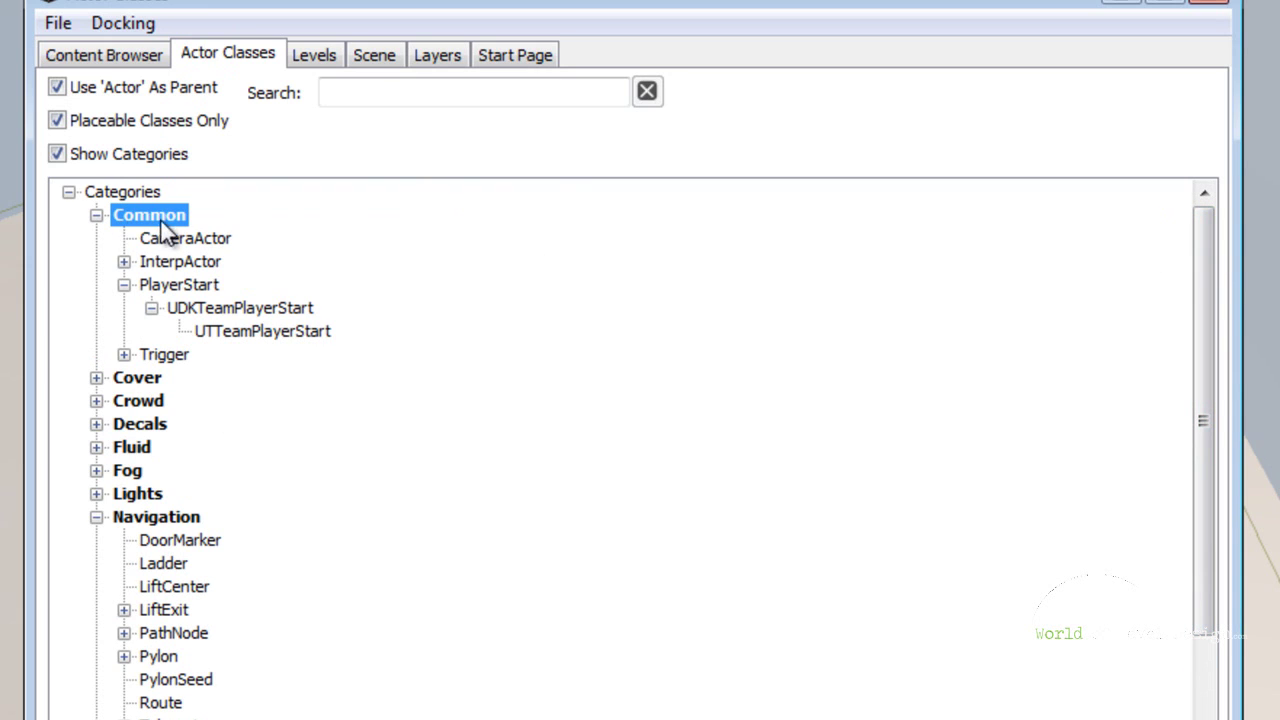
pyautogui.doubleClick(139, 287)
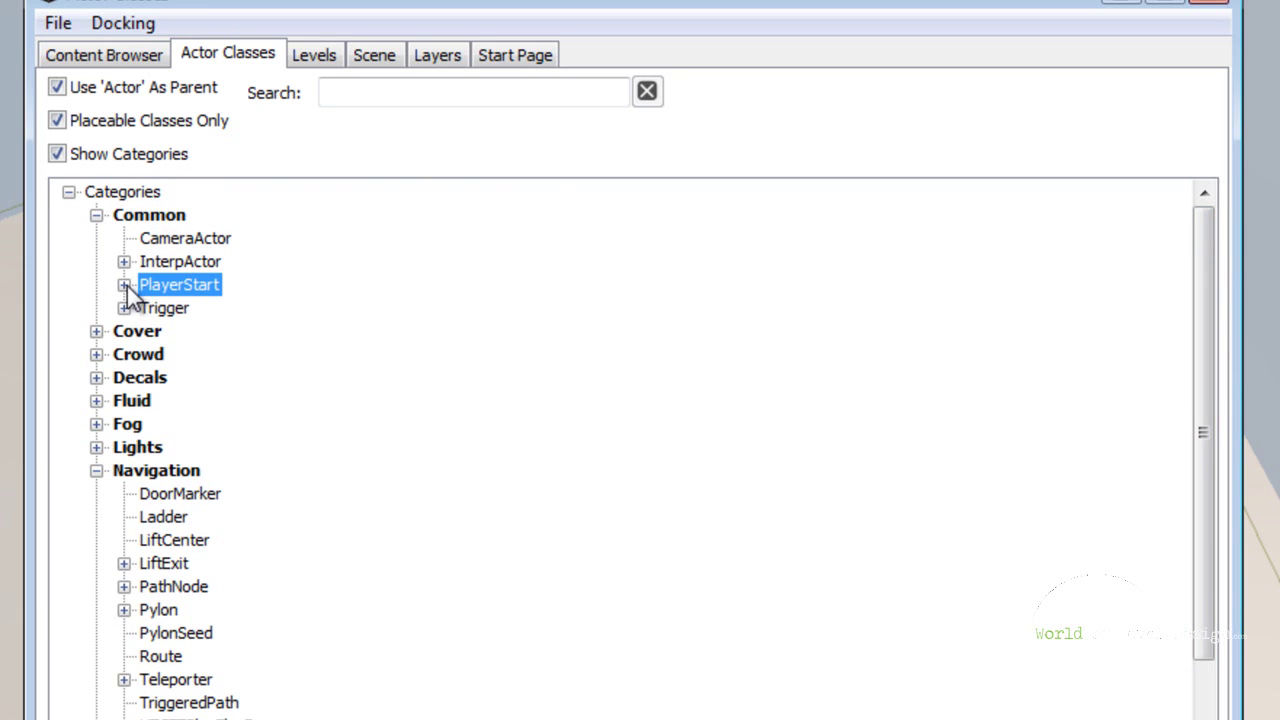
pyautogui.click(124, 285)
pyautogui.click(187, 309)
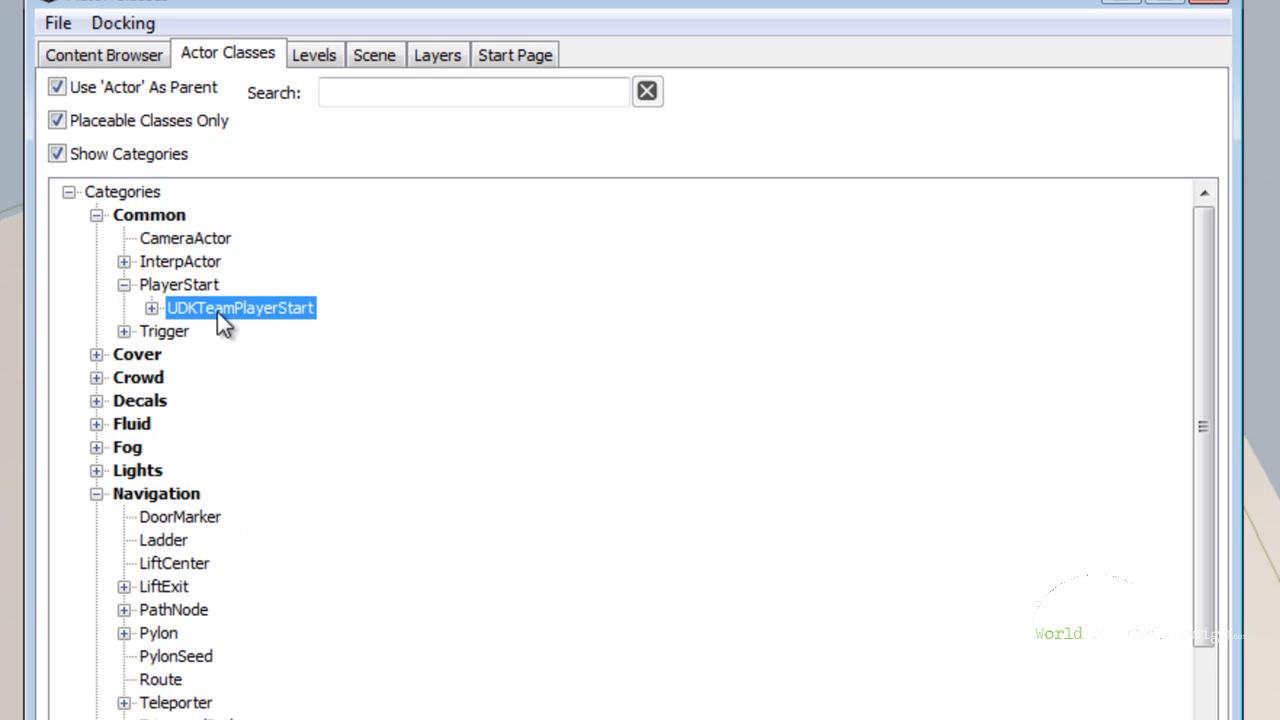
pyautogui.click(151, 308)
pyautogui.click(201, 329)
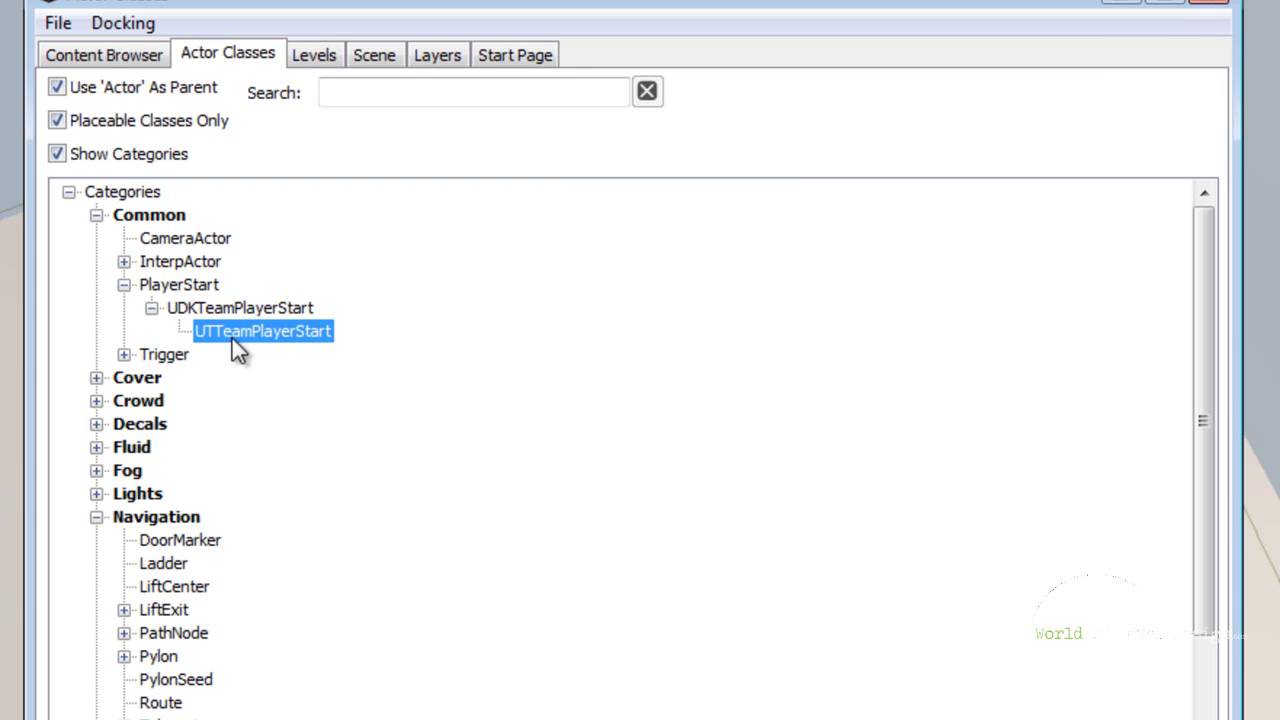
pyautogui.click(1208, 2)
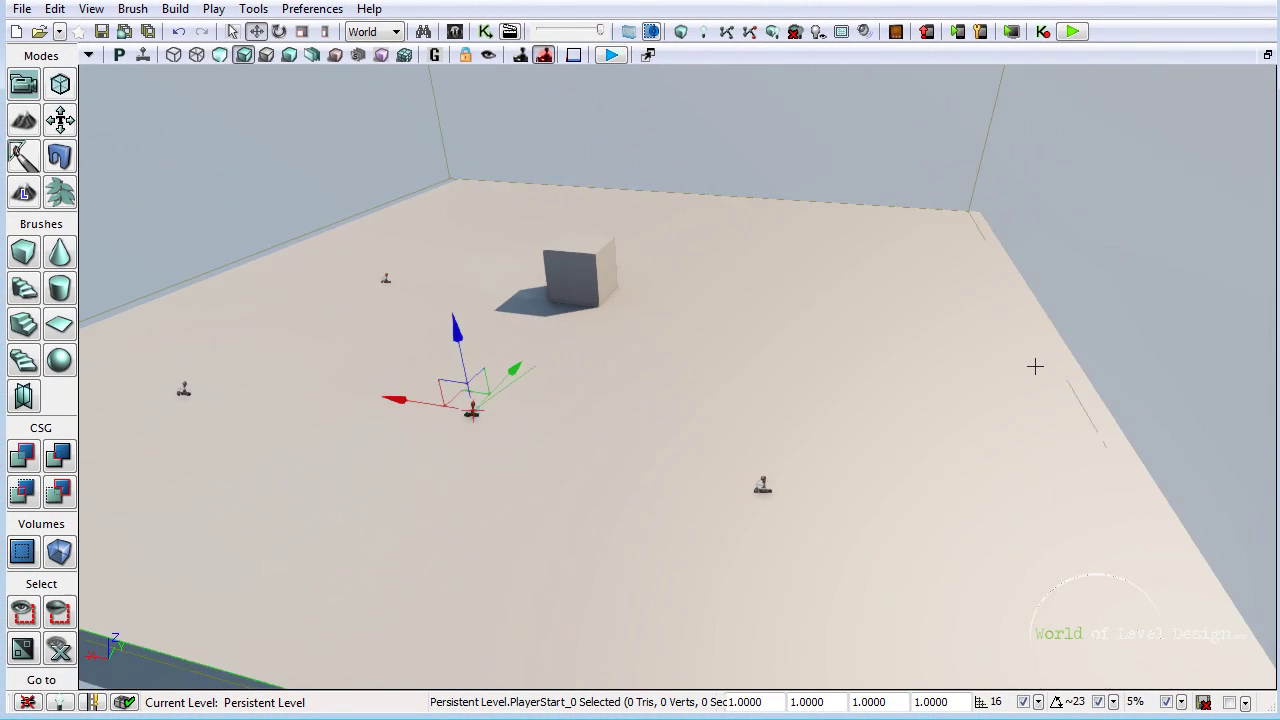
# Add a UTTeamPlayerStart actor on the open floor and move it in toward the other player starts
pyautogui.scroll(3, 1035, 367)
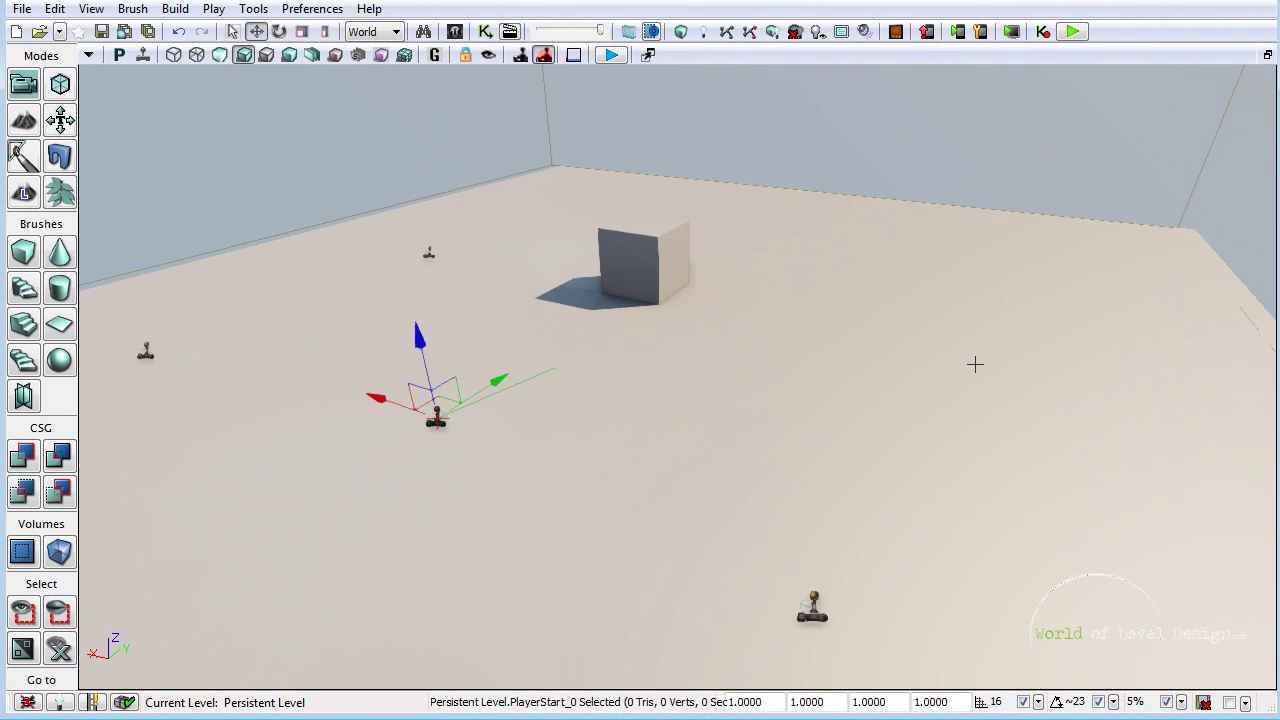
pyautogui.rightClick(768, 346)
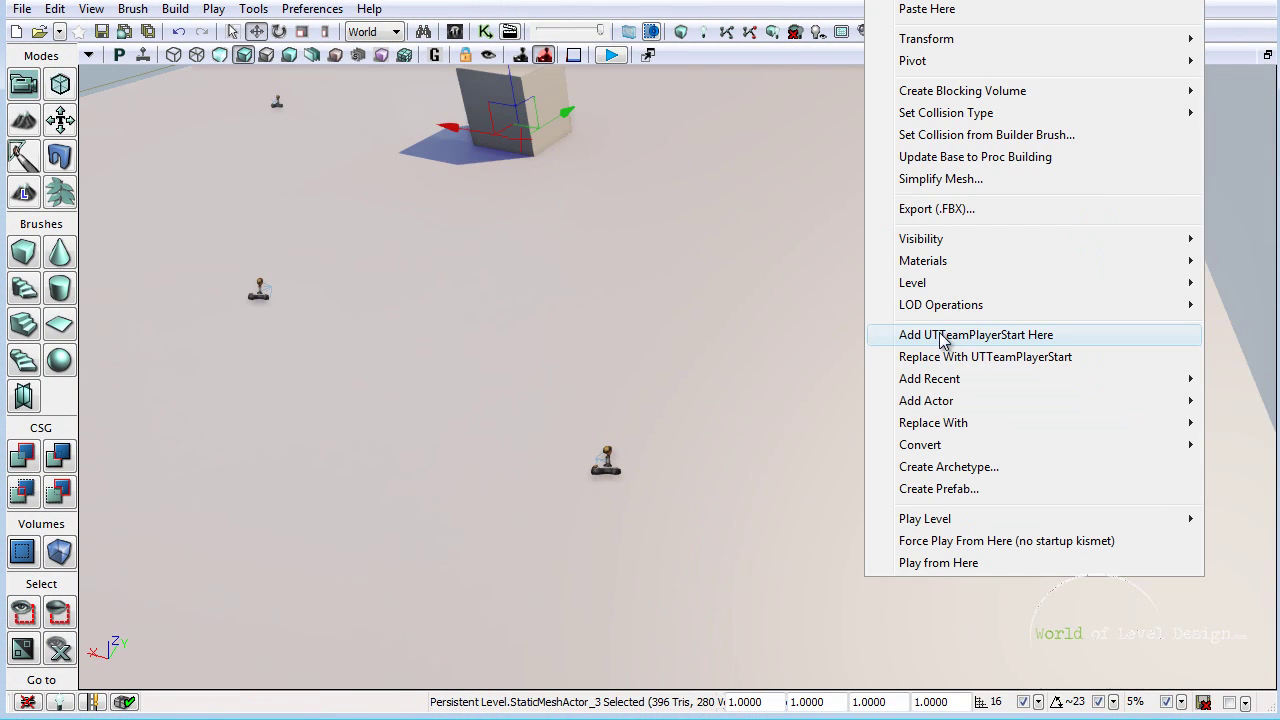
pyautogui.click(1030, 345)
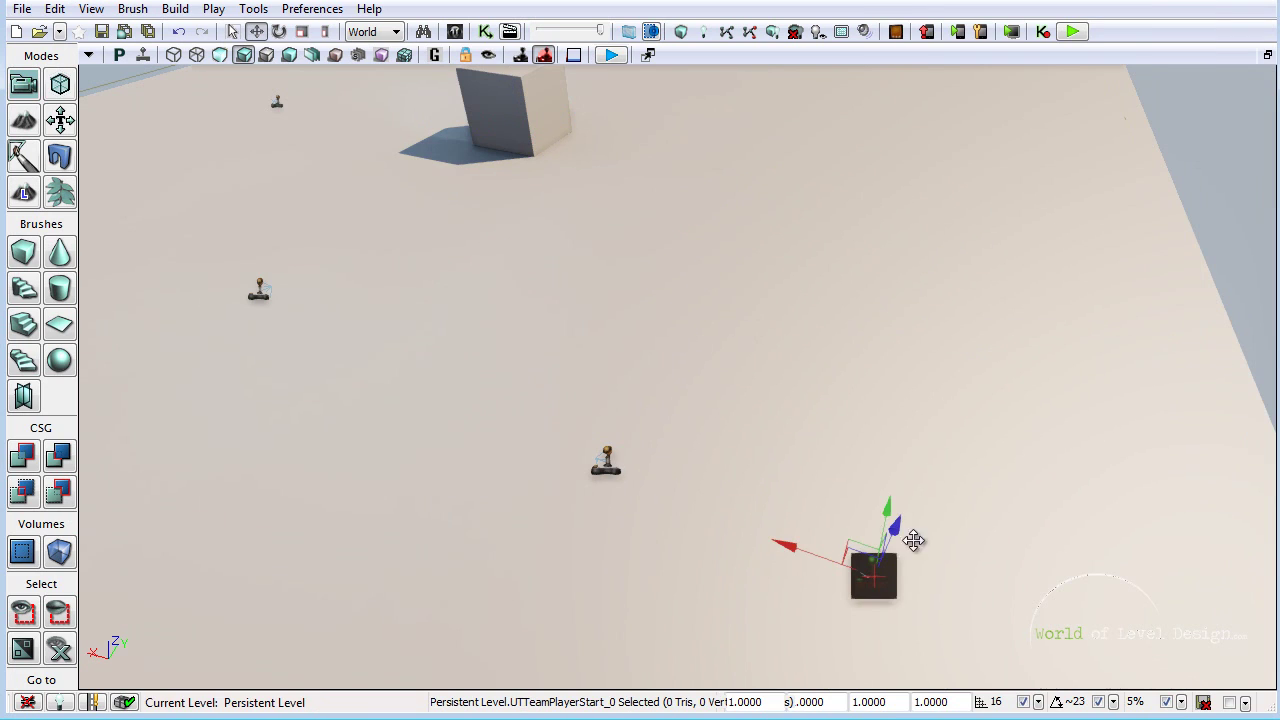
pyautogui.moveTo(886, 507); pyautogui.dragTo(888, 401)
pyautogui.moveTo(909, 423); pyautogui.dragTo(700, 334, button='right')
pyautogui.moveTo(700, 334); pyautogui.dragTo(695, 417)
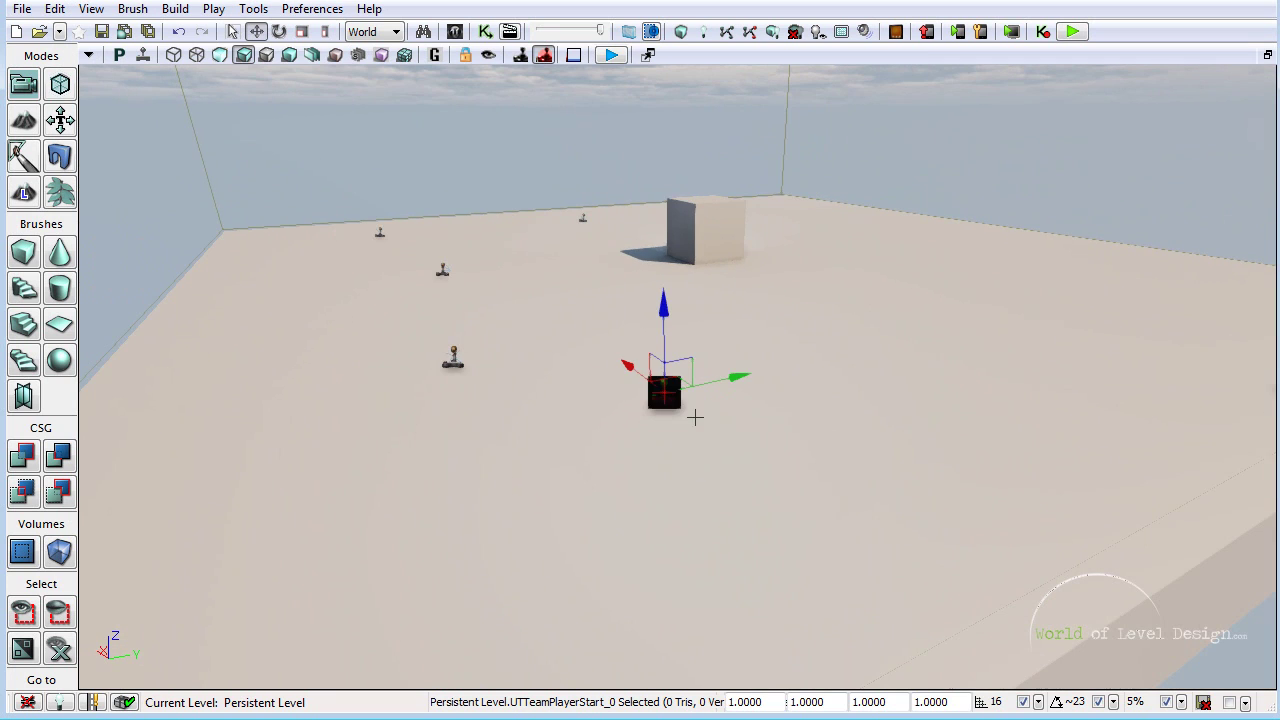
pyautogui.moveTo(686, 412); pyautogui.dragTo(736, 414, button='right')
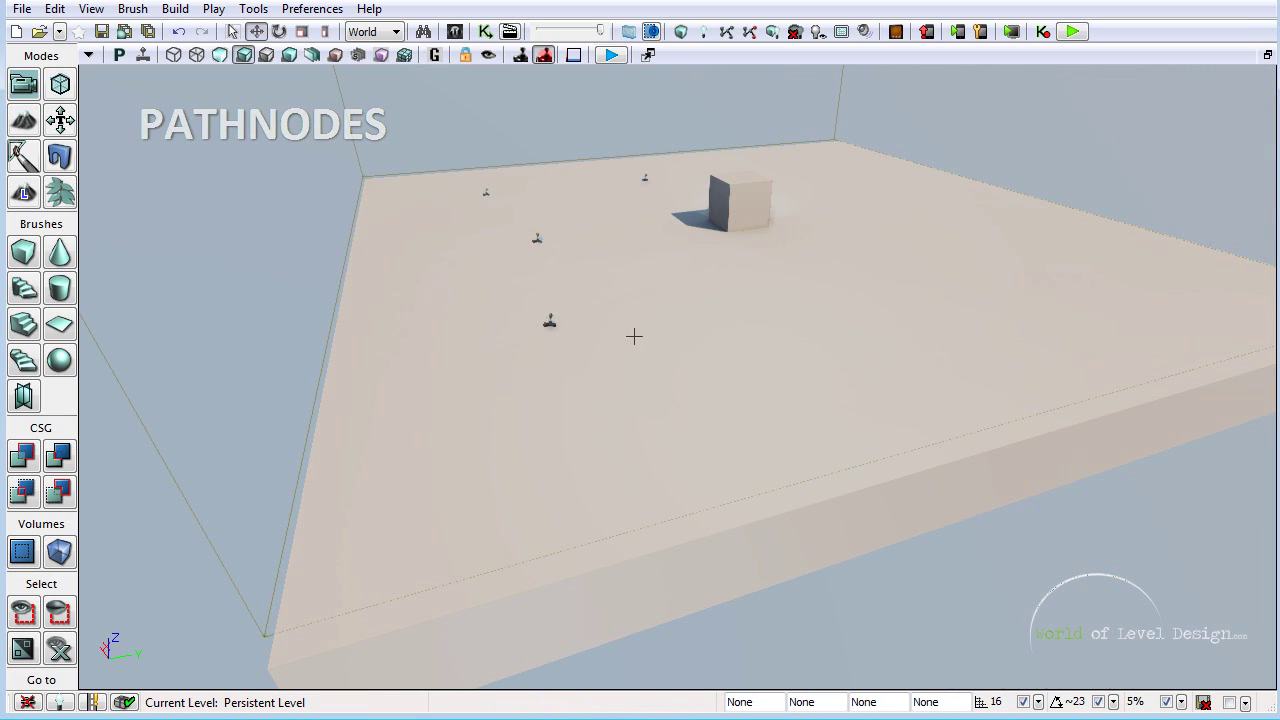
# Add a PathNode actor on the open floor in front of the row of PlayerStarts
pyautogui.moveTo(677, 370); pyautogui.dragTo(585, 361, button='right')
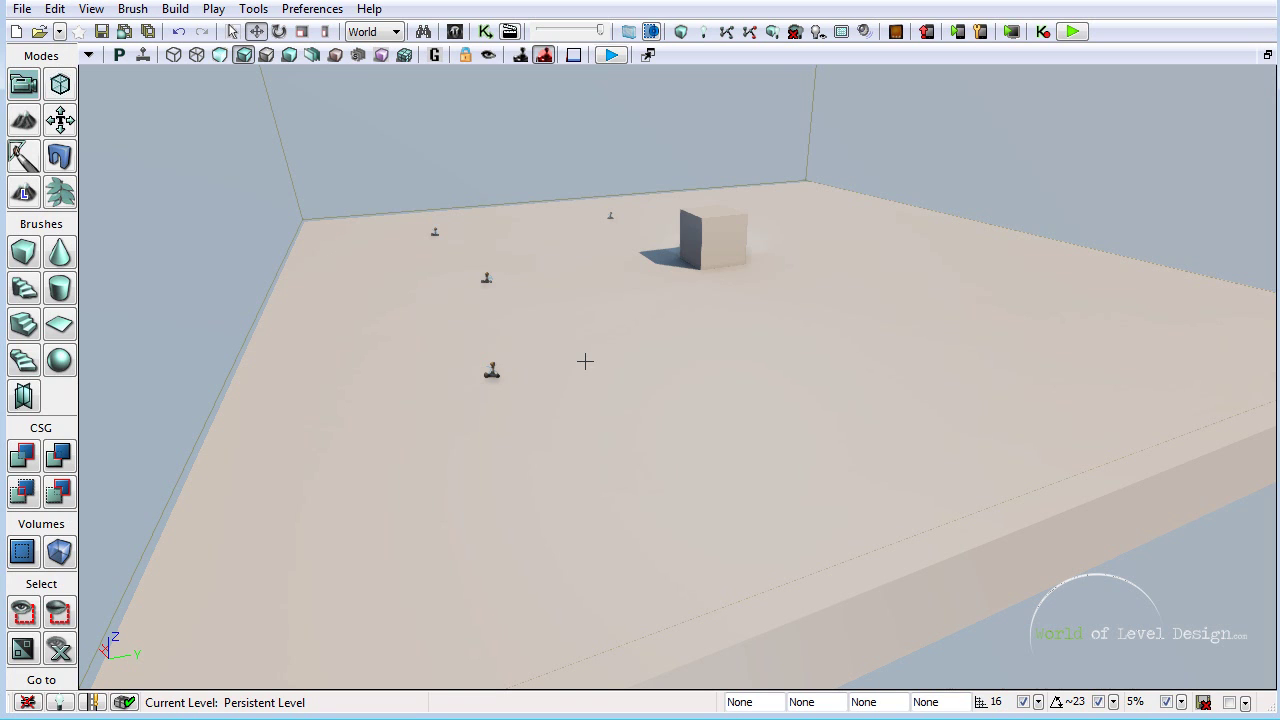
pyautogui.click(630, 392)
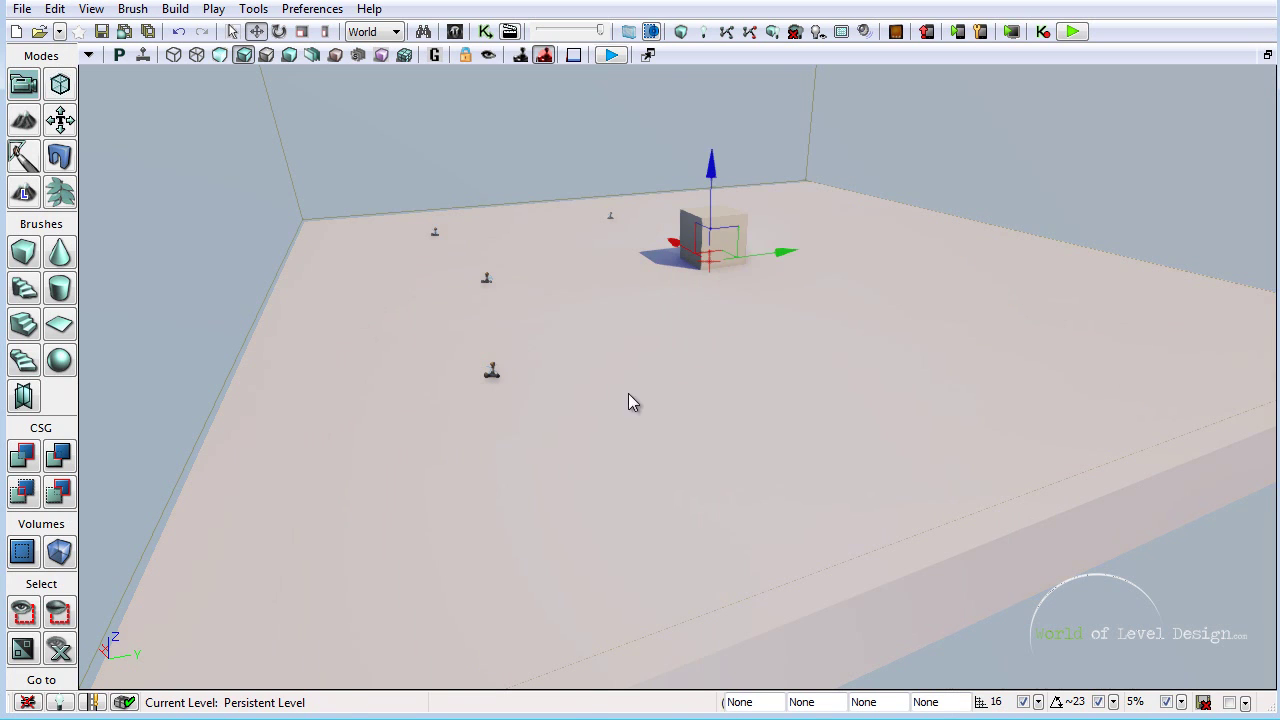
pyautogui.moveTo(630, 392); pyautogui.dragTo(687, 416, button='right')
pyautogui.rightClick(686, 416)
pyautogui.moveTo(778, 463)
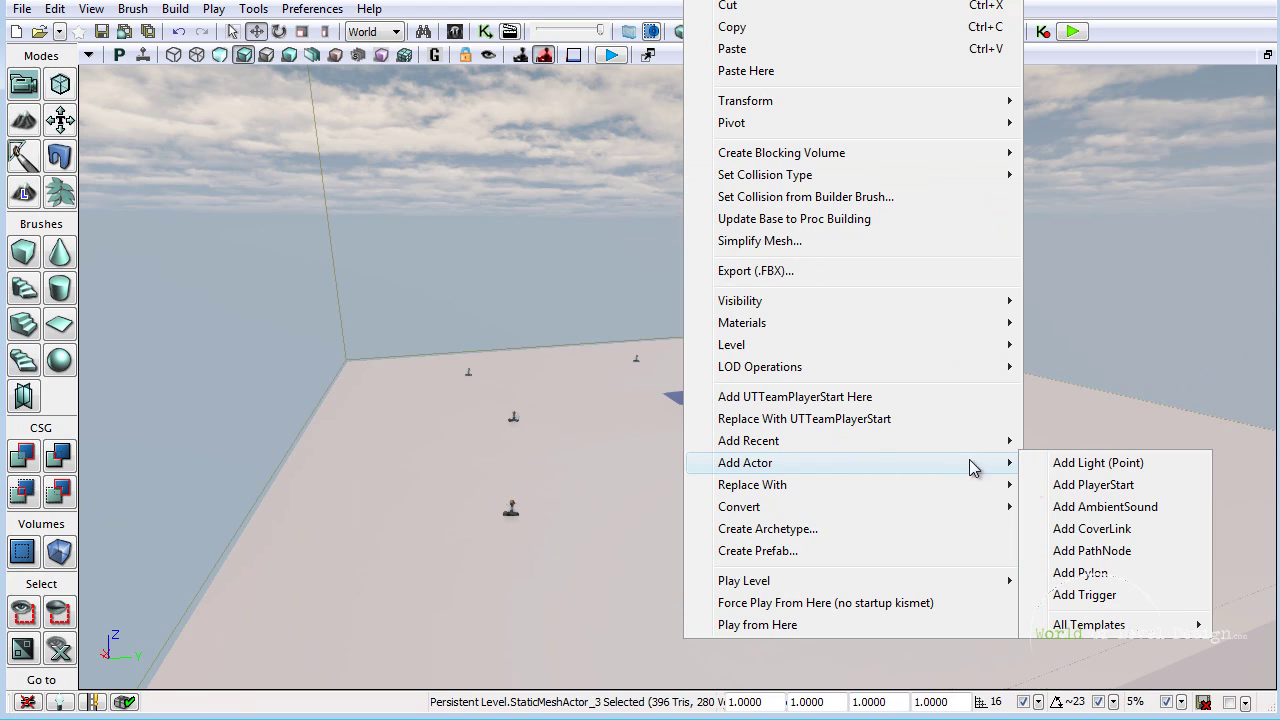
pyautogui.click(1095, 553)
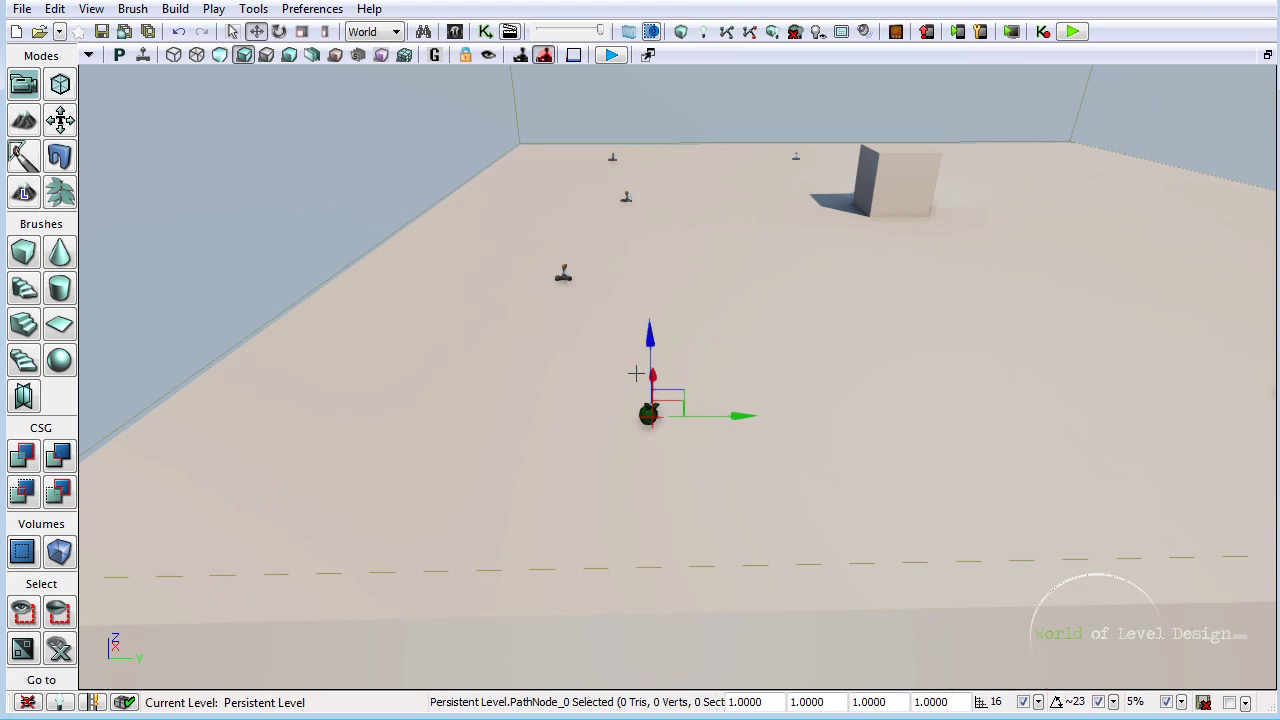
pyautogui.moveTo(952, 406); pyautogui.dragTo(971, 407, button='right')
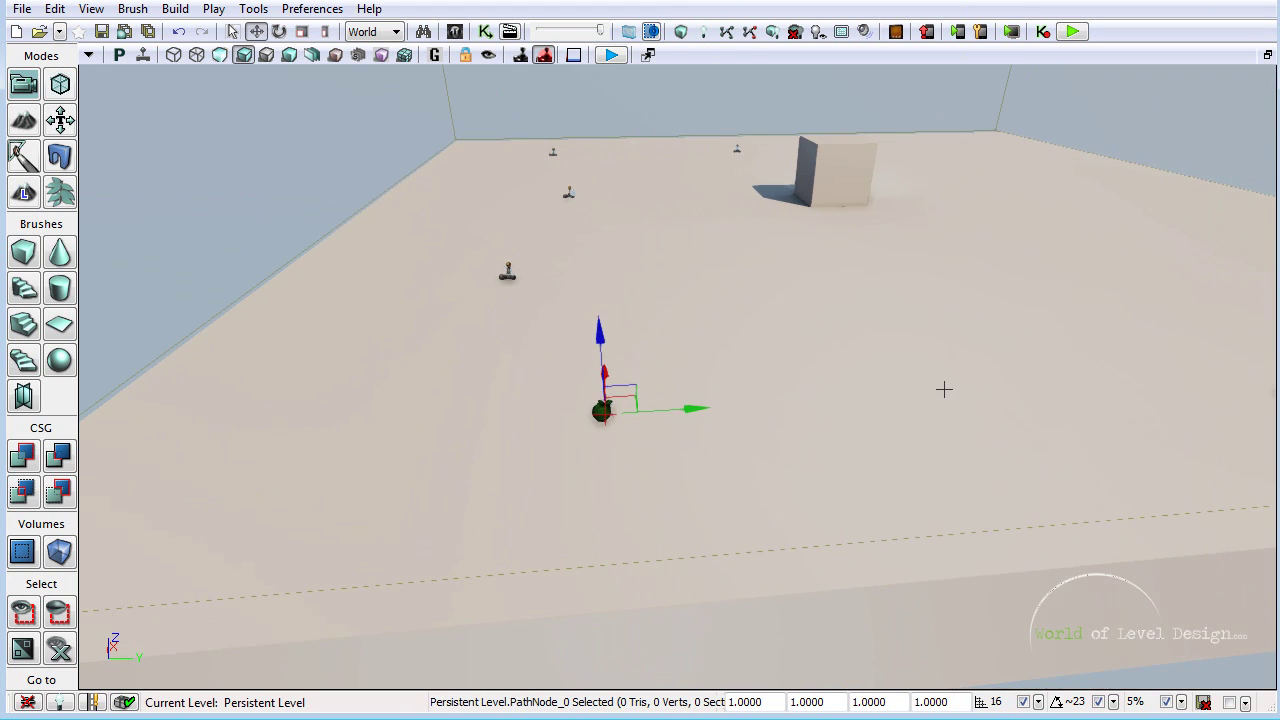
pyautogui.rightClick(945, 389)
pyautogui.click(882, 544)
pyautogui.moveTo(851, 526); pyautogui.dragTo(850, 470, button='right')
pyautogui.rightClick(823, 584)
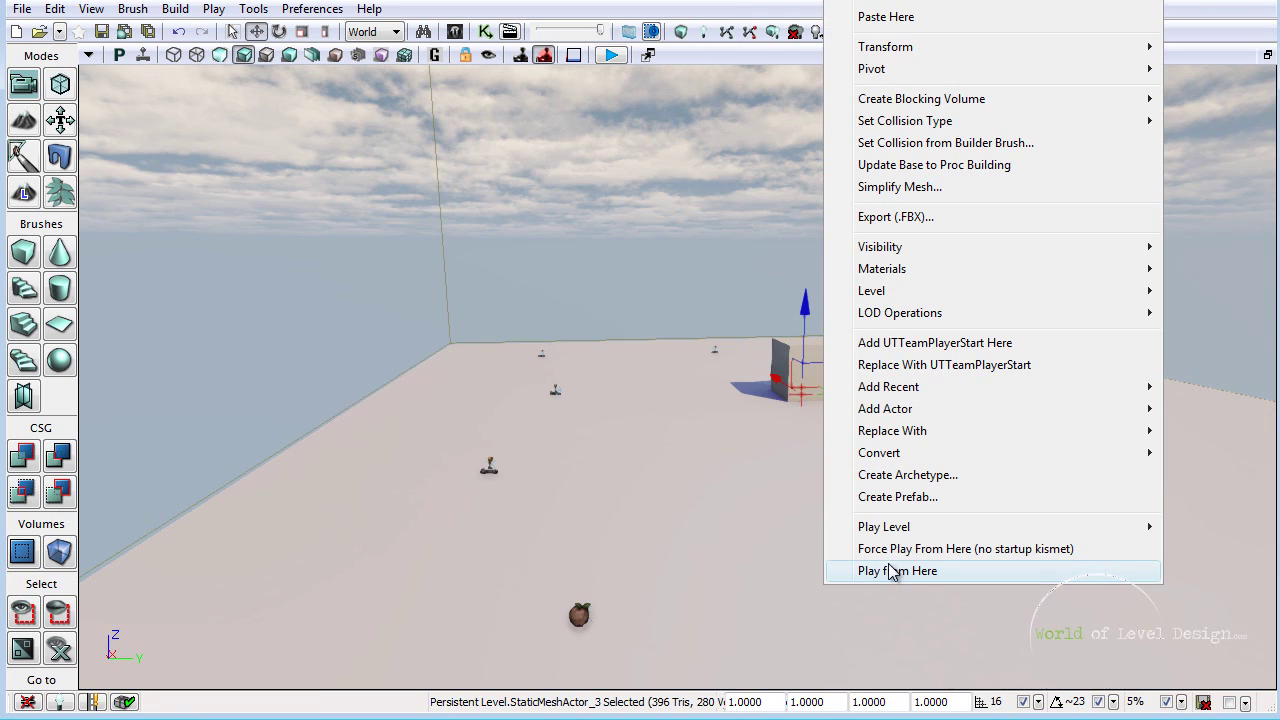
pyautogui.moveTo(574, 530); pyautogui.dragTo(586, 554, button='right')
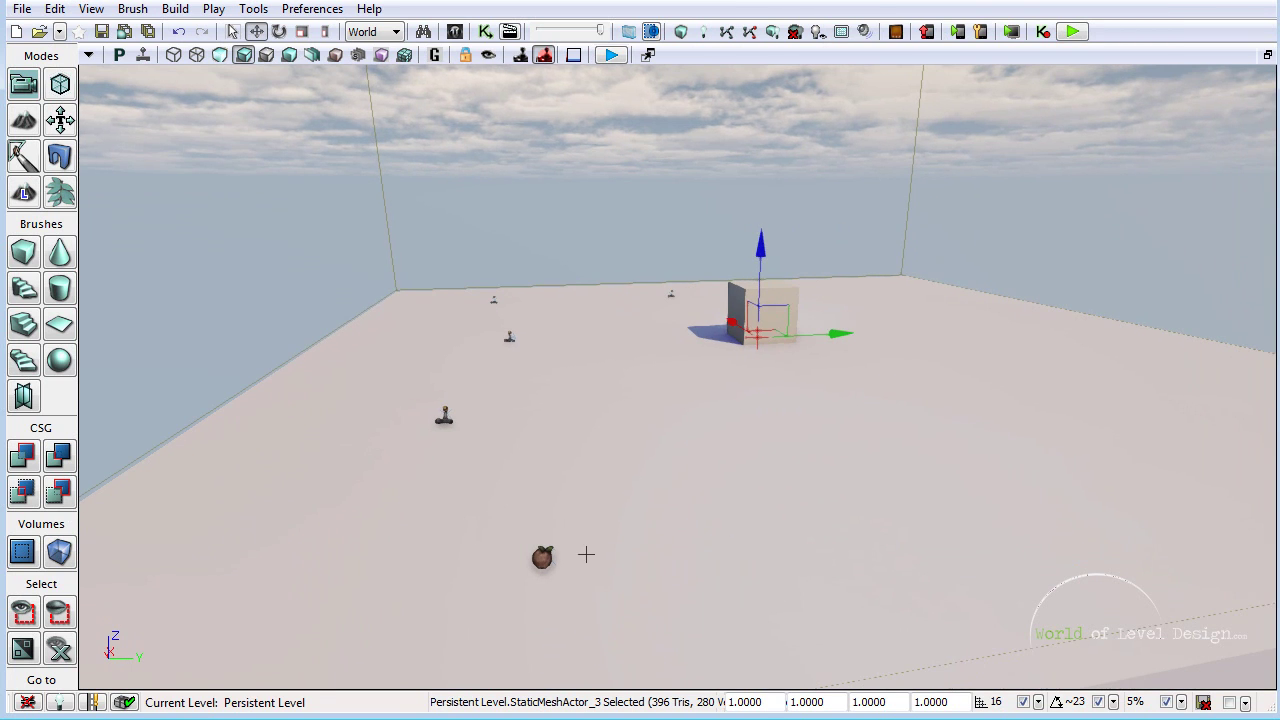
# Select the PathNode on the floor and duplicate it across the open area
pyautogui.click(541, 557)
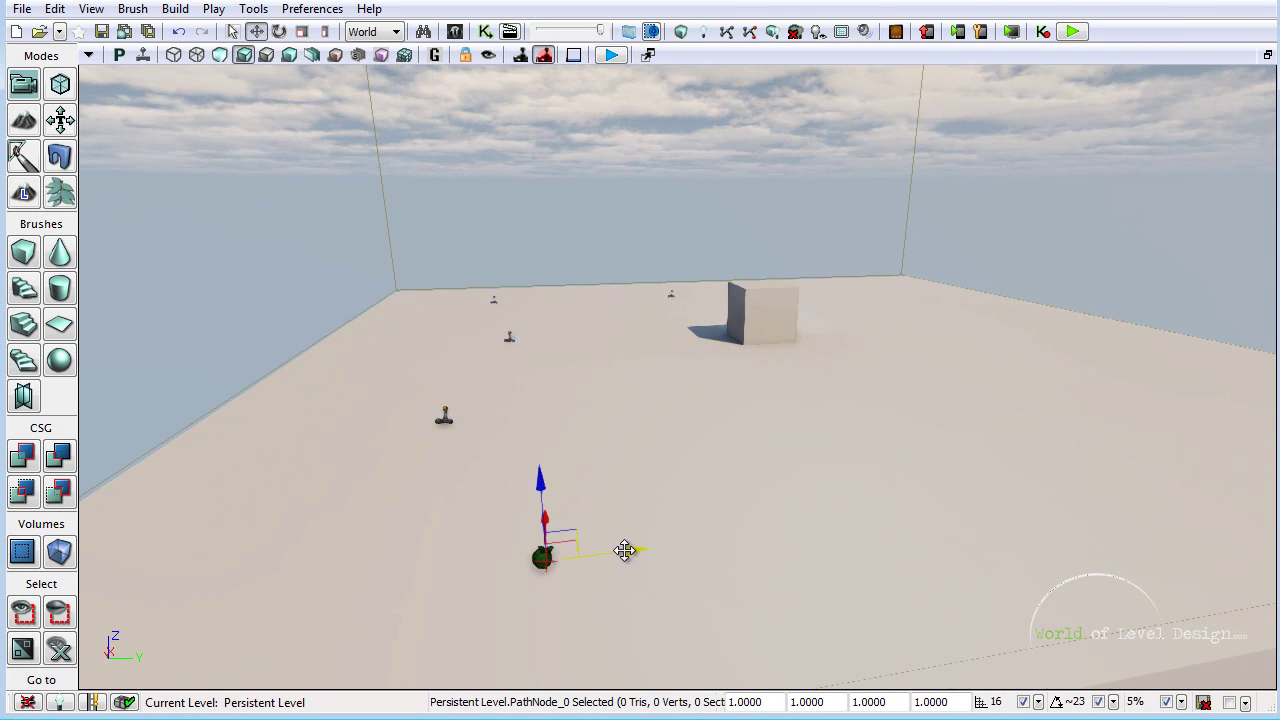
pyautogui.keyDown('alt'); pyautogui.moveTo(626, 549); pyautogui.dragTo(717, 391); pyautogui.keyUp('alt')
pyautogui.moveTo(757, 490); pyautogui.dragTo(841, 564, button='right')
pyautogui.scroll(-5, 841, 564)
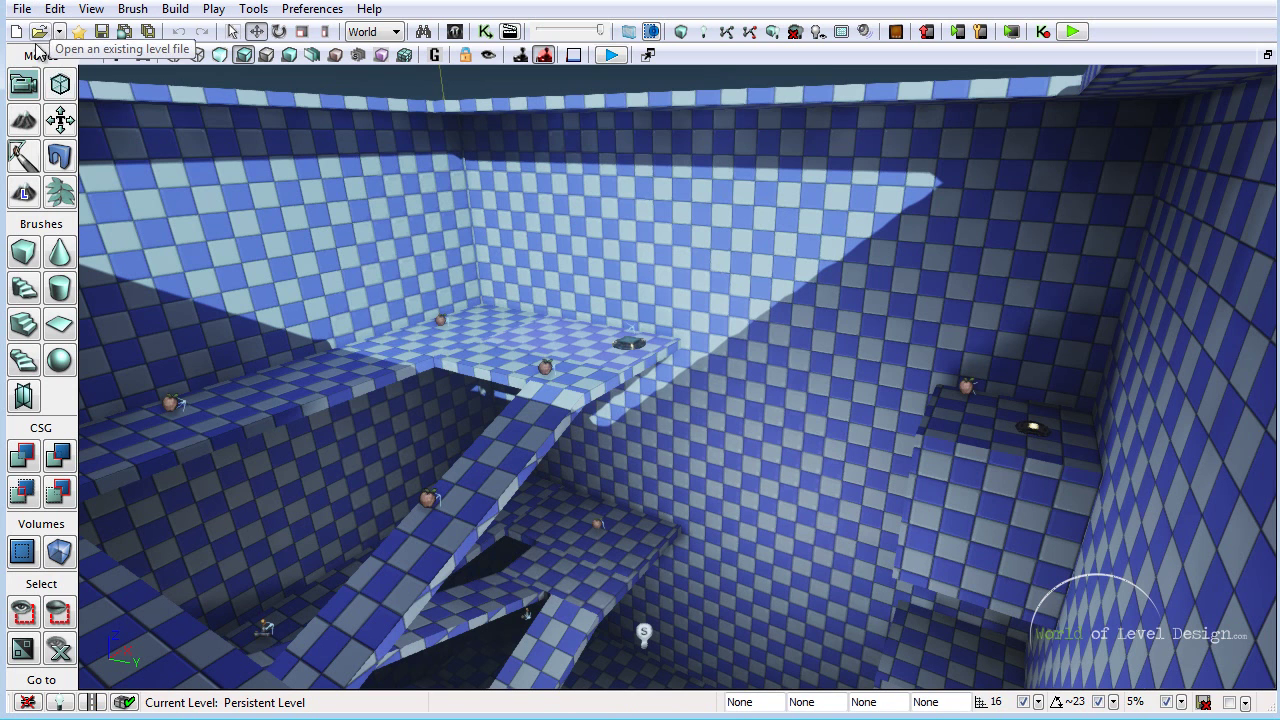
# Examine how PathNodes are spread through the checkered level and look over the layout of the block-filled level
pyautogui.moveTo(479, 297); pyautogui.dragTo(600, 248, button='right')
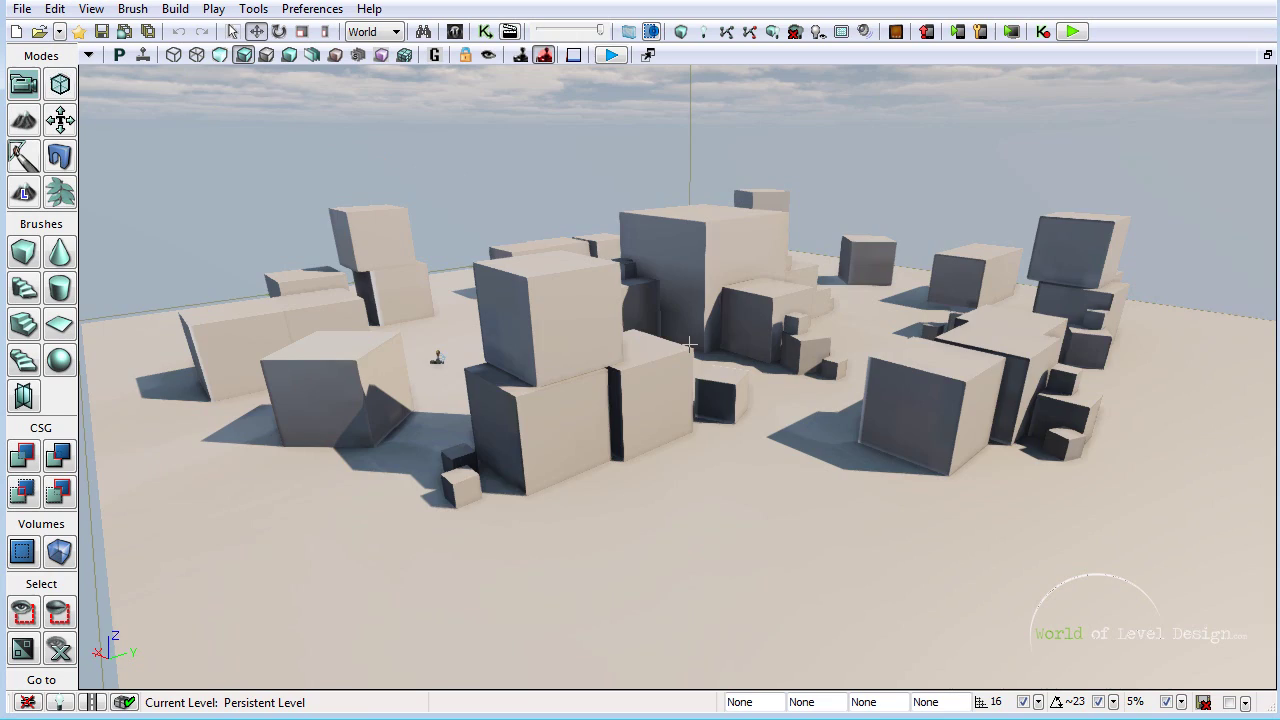
pyautogui.moveTo(689, 344); pyautogui.dragTo(666, 396, button='right')
pyautogui.moveTo(592, 321); pyautogui.dragTo(558, 313, button='right')
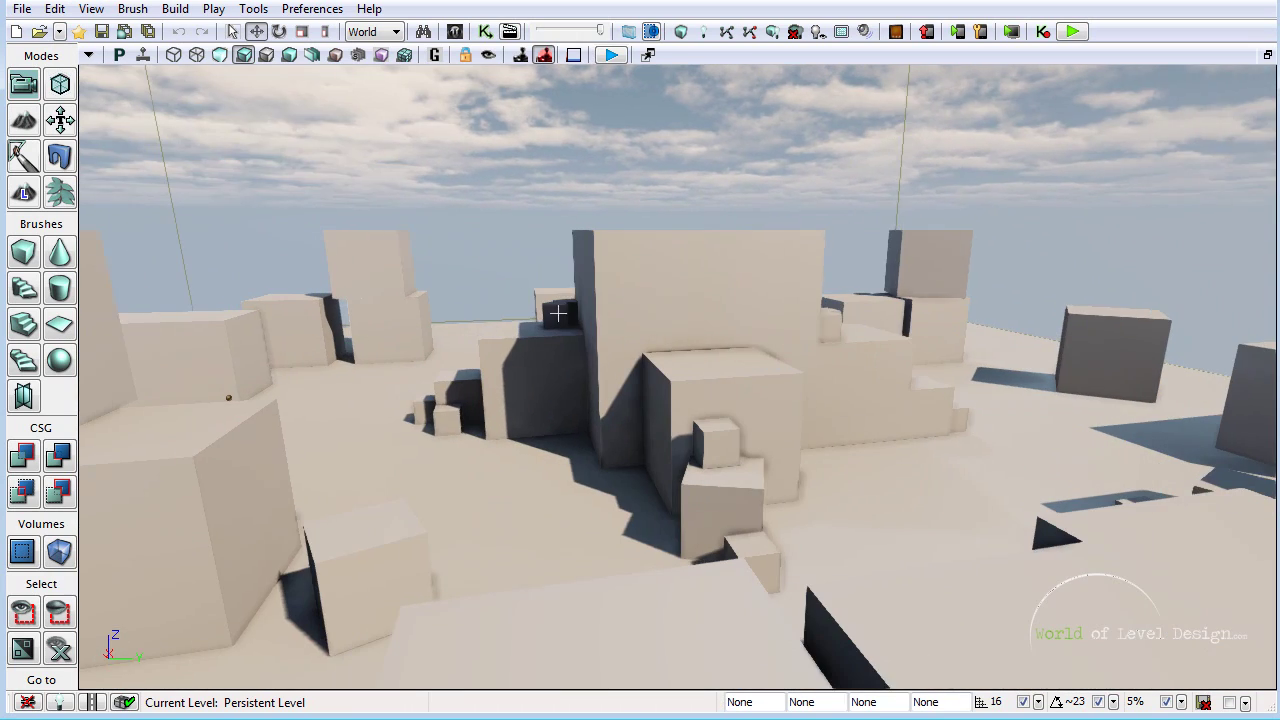
pyautogui.moveTo(469, 388); pyautogui.dragTo(518, 257, button='right')
pyautogui.moveTo(767, 345); pyautogui.dragTo(646, 421, button='right')
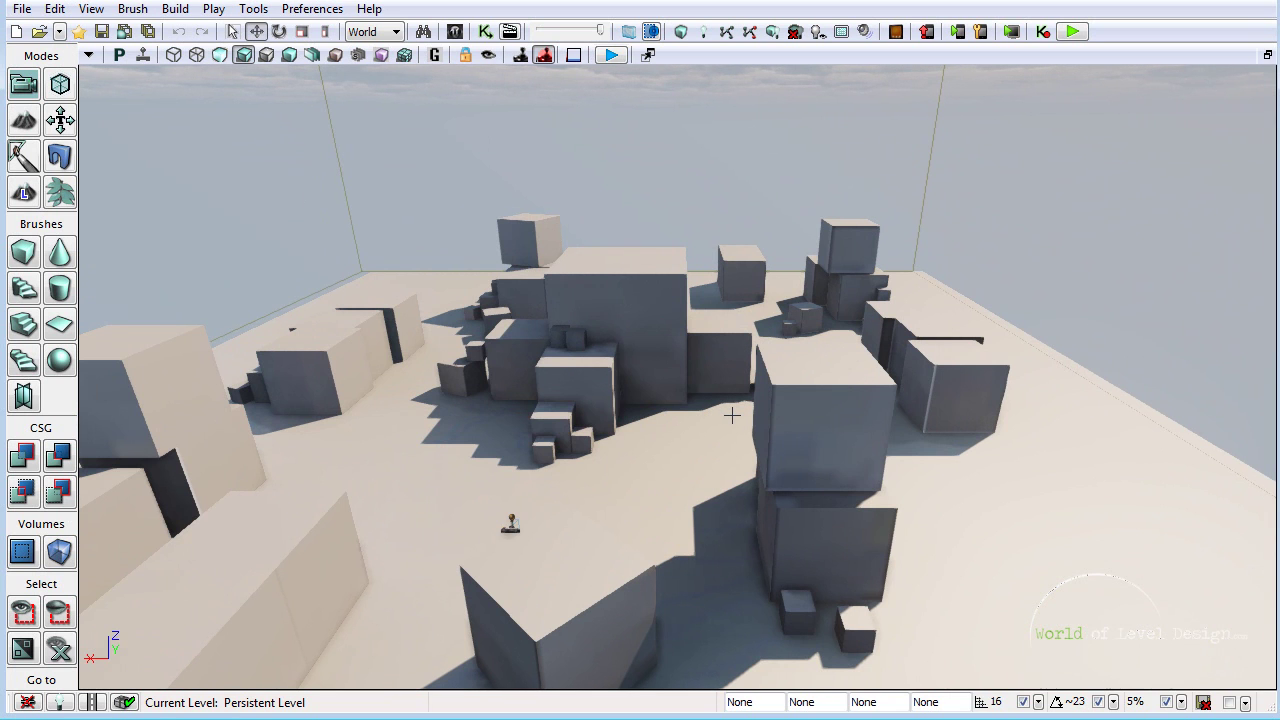
# Select the PlayerStart in front of the central blocks and move it sideways along the open floor
pyautogui.moveTo(734, 413); pyautogui.dragTo(657, 484, button='right')
pyautogui.click(682, 515)
pyautogui.click(652, 488)
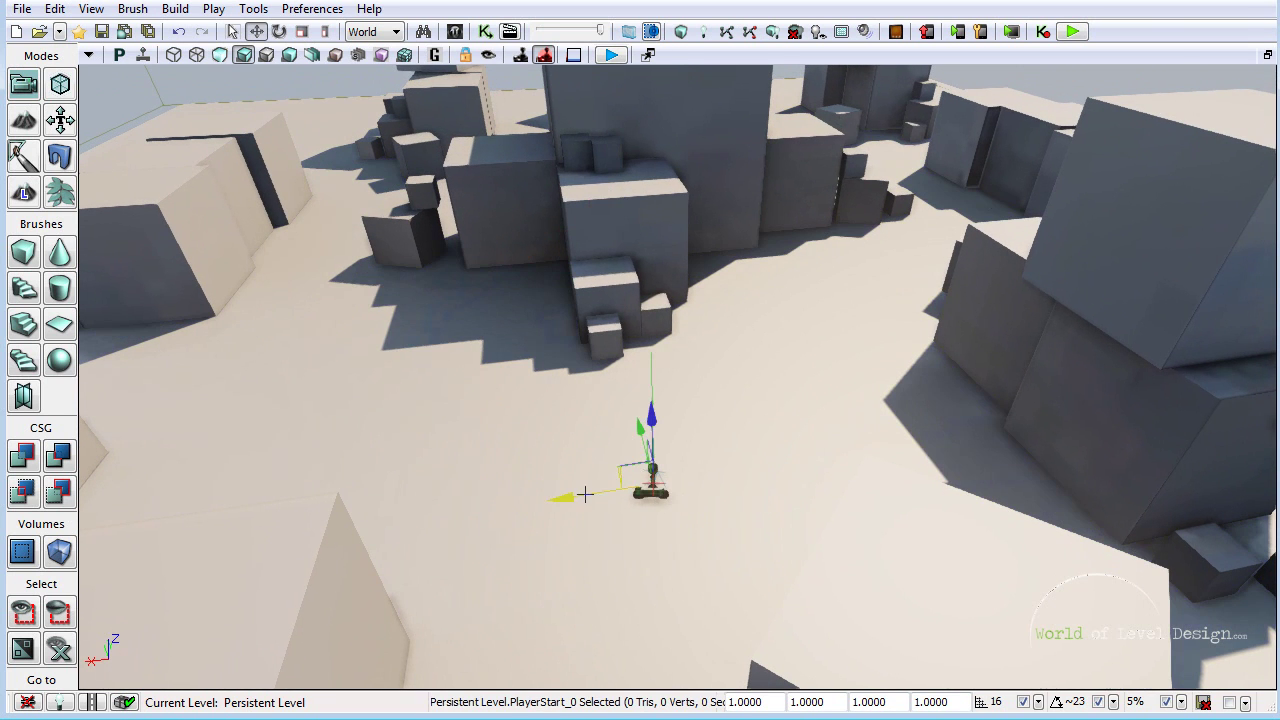
pyautogui.moveTo(586, 491); pyautogui.dragTo(501, 499)
# Add a PlayerStart on the floor beside the stacked blocks and duplicate it to other open areas around the level
pyautogui.moveTo(637, 463); pyautogui.dragTo(706, 434, button='right')
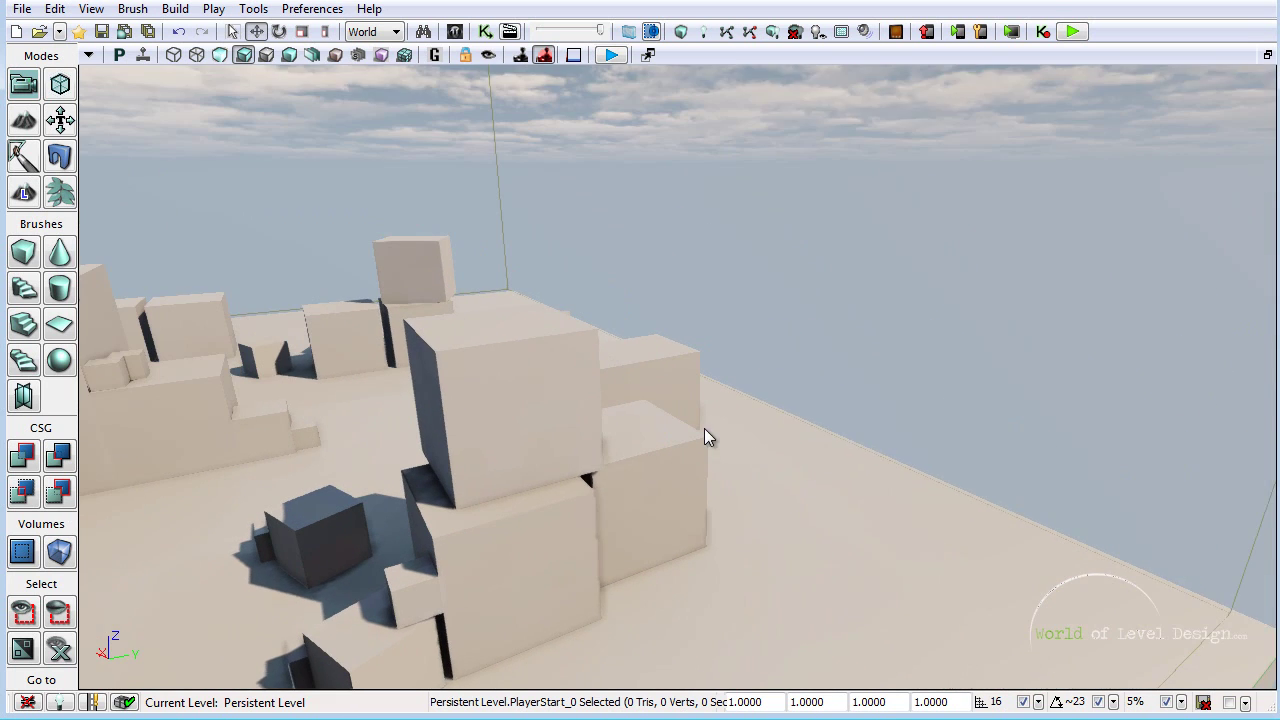
pyautogui.rightClick(722, 560)
pyautogui.moveTo(790, 387)
pyautogui.click(1140, 410)
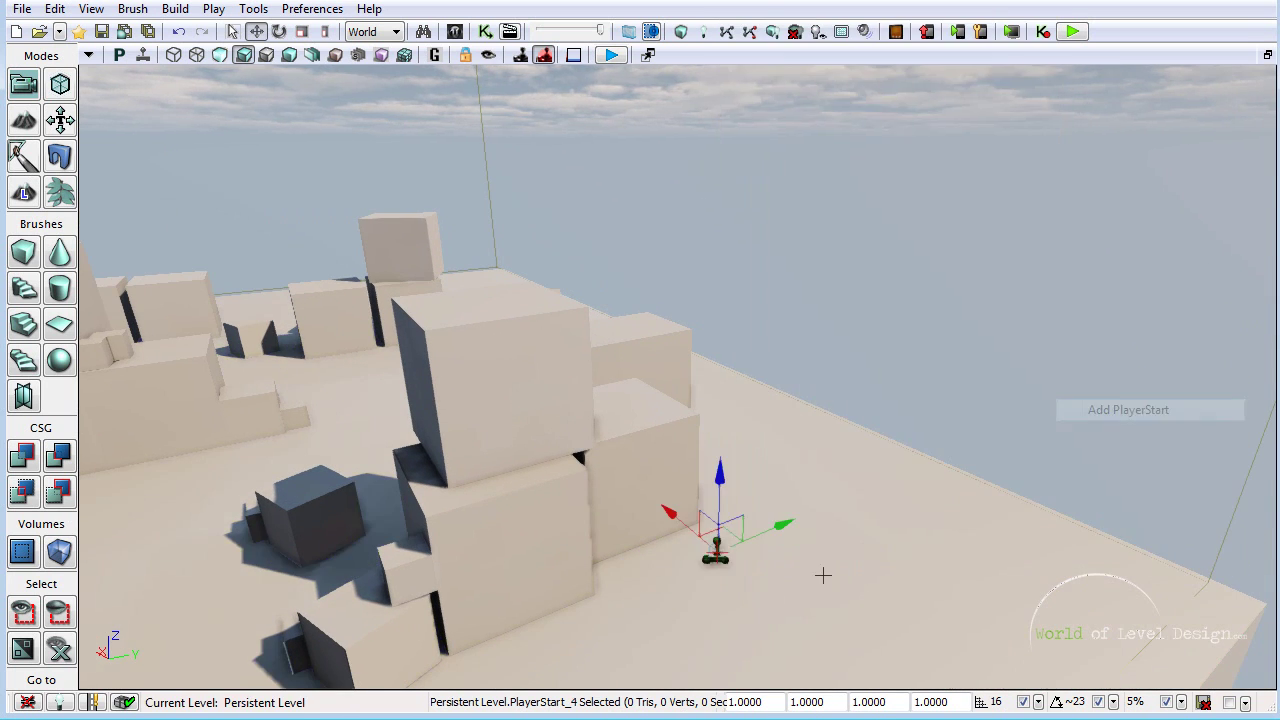
pyautogui.moveTo(823, 571); pyautogui.dragTo(965, 443)
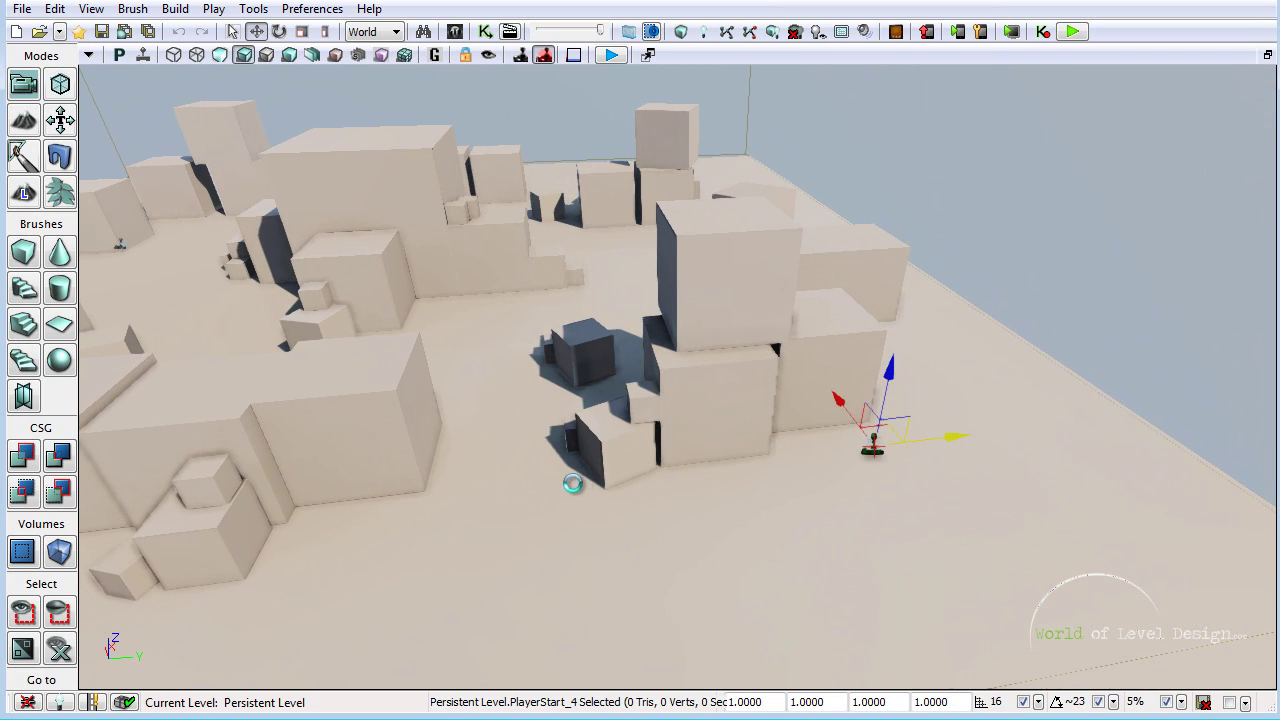
pyautogui.keyDown('alt'); pyautogui.moveTo(572, 484); pyautogui.dragTo(79, 516); pyautogui.keyUp('alt')
pyautogui.moveTo(361, 425); pyautogui.dragTo(703, 508, button='right')
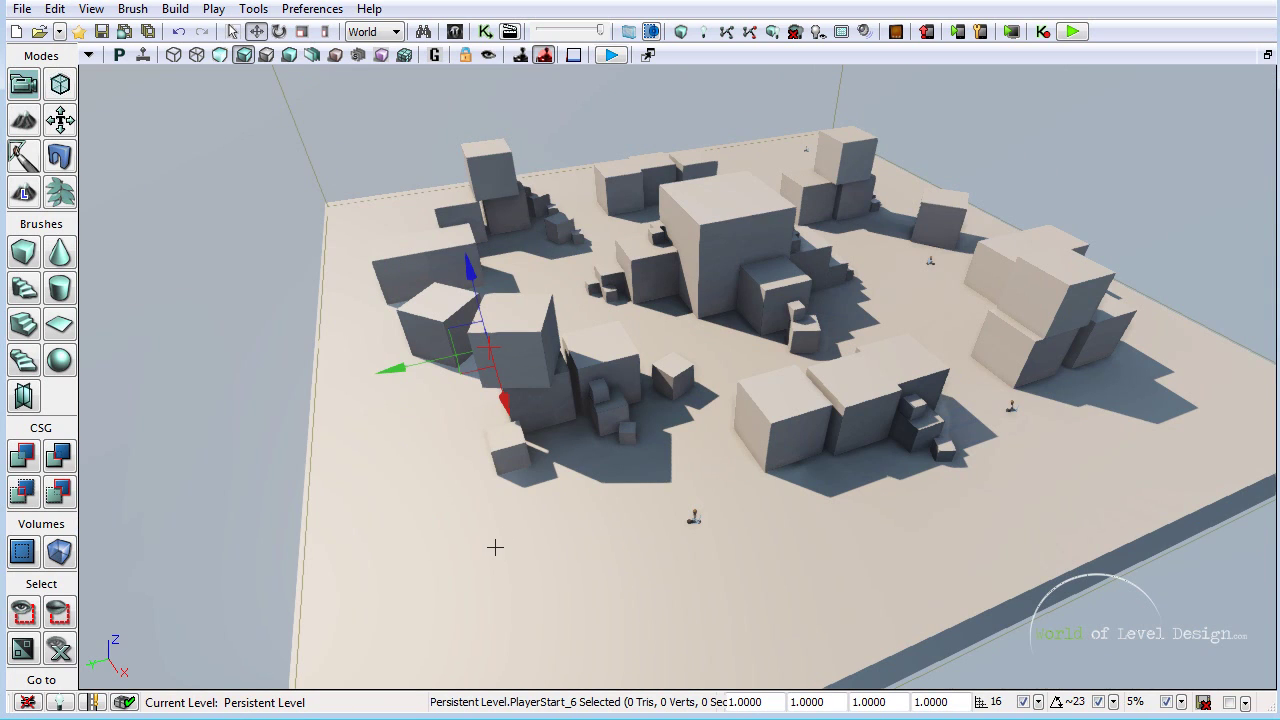
# Add a PathNode actor on the empty floor near the corner of the block-filled level
pyautogui.moveTo(495, 547); pyautogui.dragTo(433, 600)
pyautogui.rightClick(433, 600)
pyautogui.moveTo(540, 400)
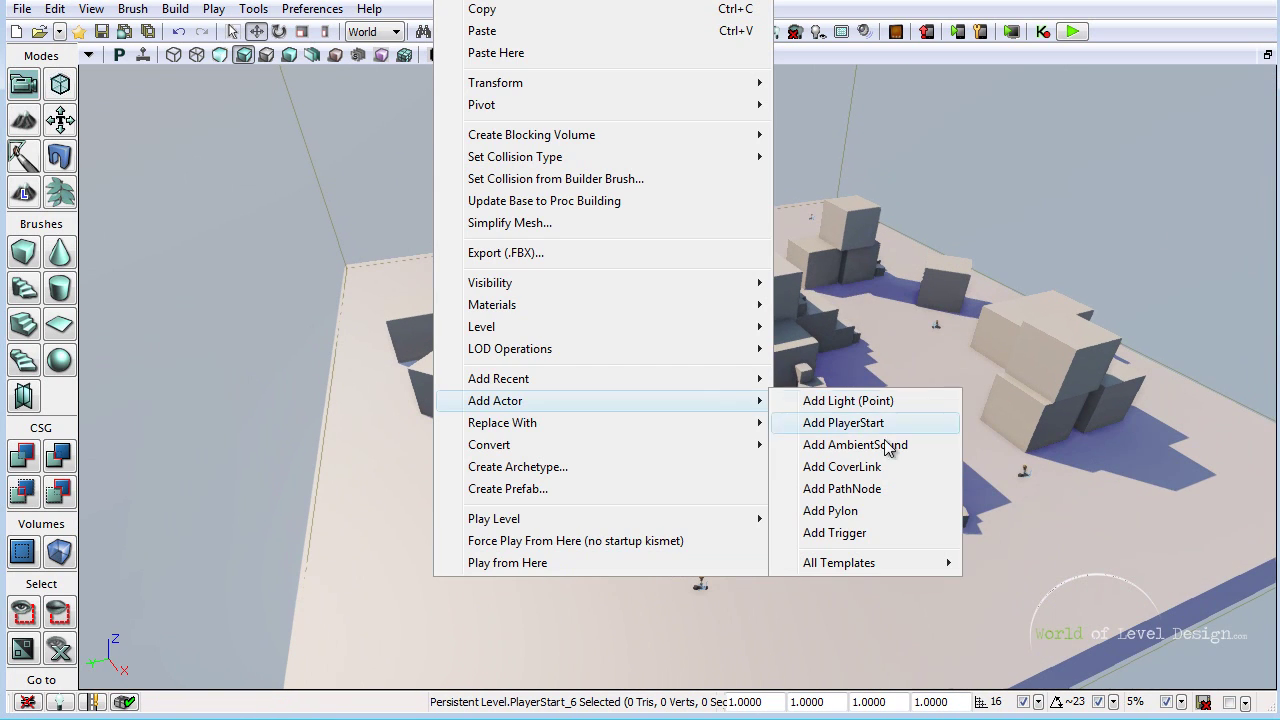
pyautogui.click(871, 489)
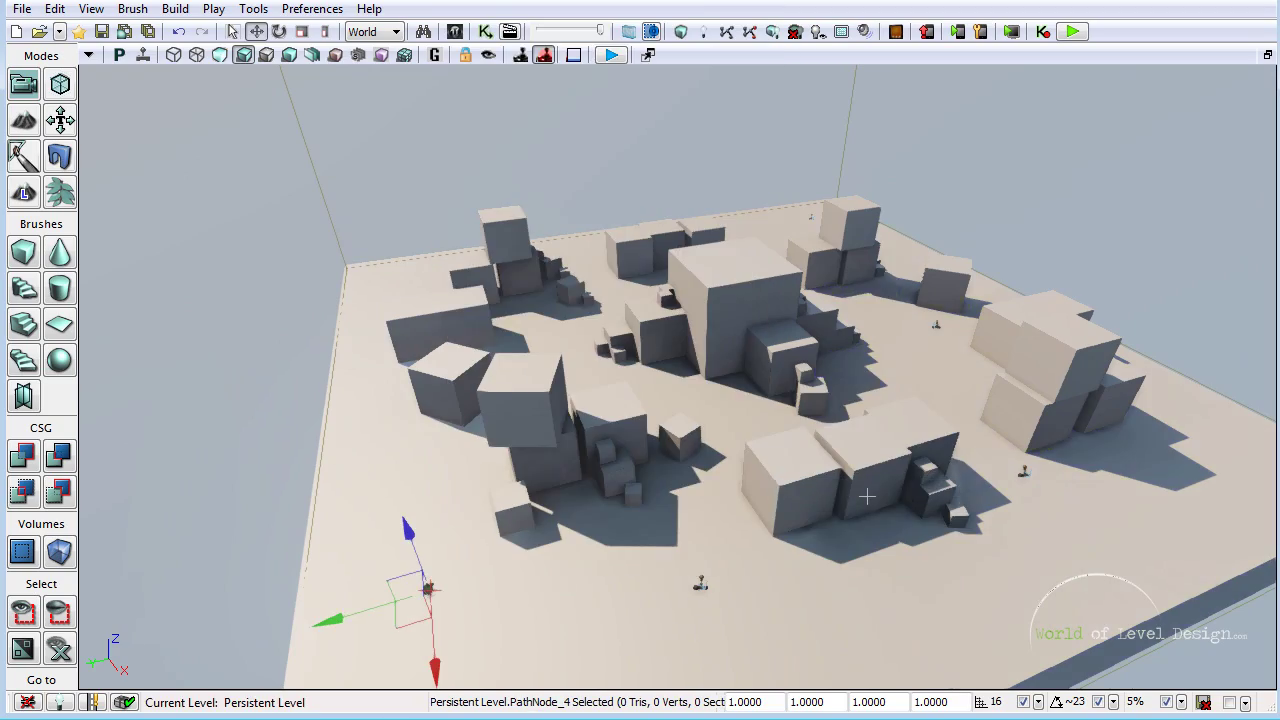
# Switch to the top wireframe view and duplicate the PathNode along the map's upper edge to the opposite corner
pyautogui.hotkey('alt', 'j')
pyautogui.moveTo(865, 493); pyautogui.dragTo(826, 280, button='right')
pyautogui.moveTo(930, 343); pyautogui.dragTo(866, 689, button='right')
pyautogui.moveTo(1115, 130); pyautogui.dragTo(1149, 331, button='right')
pyautogui.scroll(-3, 1149, 331)
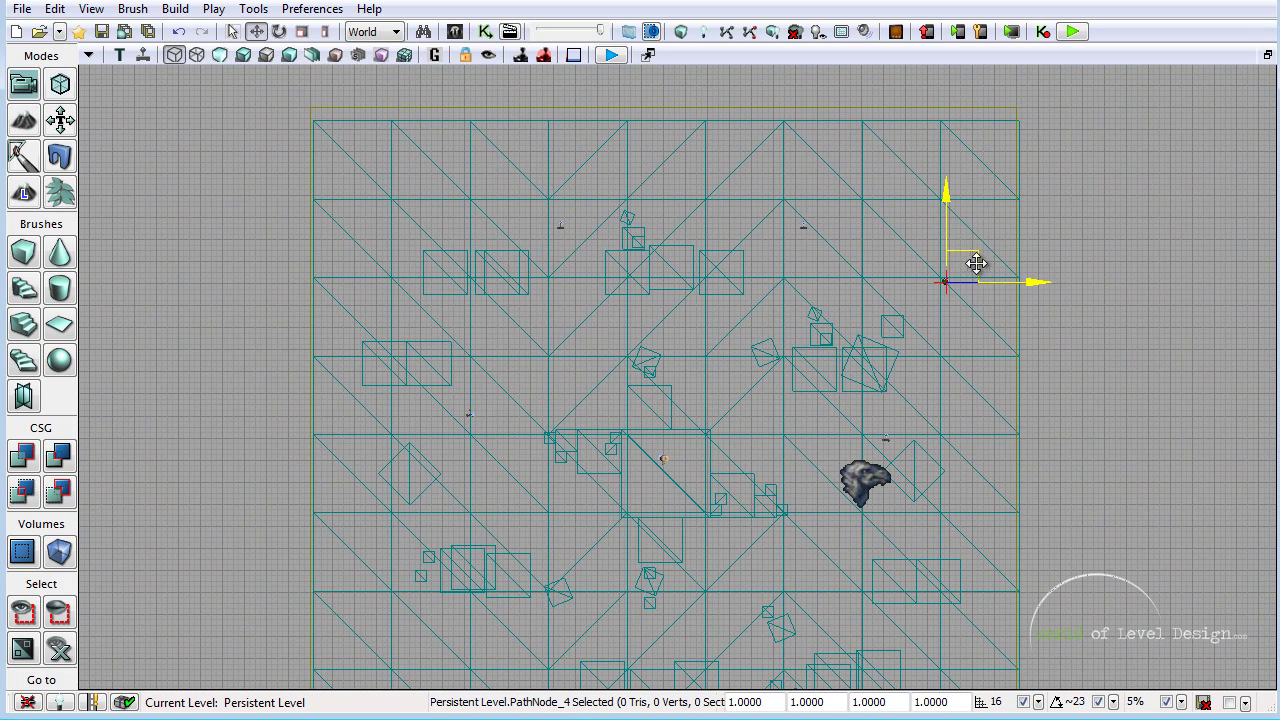
pyautogui.moveTo(976, 263); pyautogui.dragTo(402, 141)
# Duplicate the PathNode in the top view through the open floor areas, from the upper rows down to the map's lower edge
pyautogui.keyDown('alt'); pyautogui.moveTo(721, 139); pyautogui.dragTo(389, 263); pyautogui.keyUp('alt')
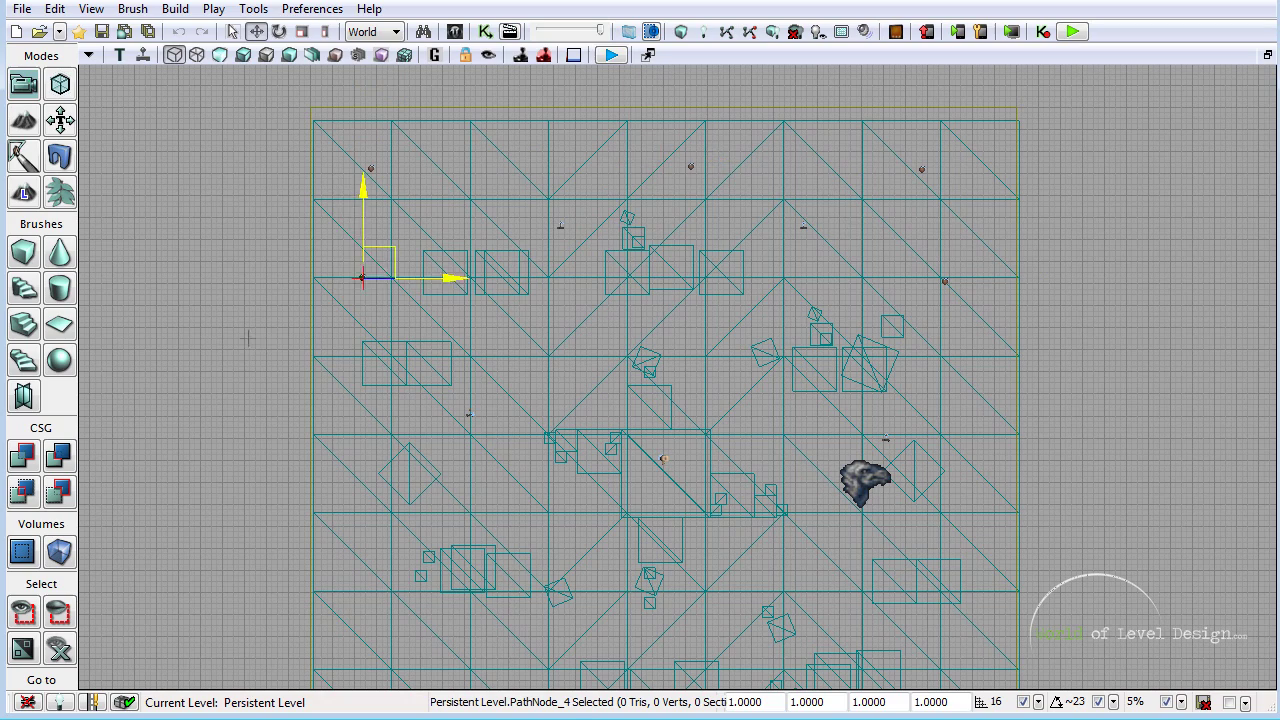
pyautogui.keyDown('ctrl'); pyautogui.moveTo(603, 249); pyautogui.dragTo(770, 306); pyautogui.keyUp('ctrl')
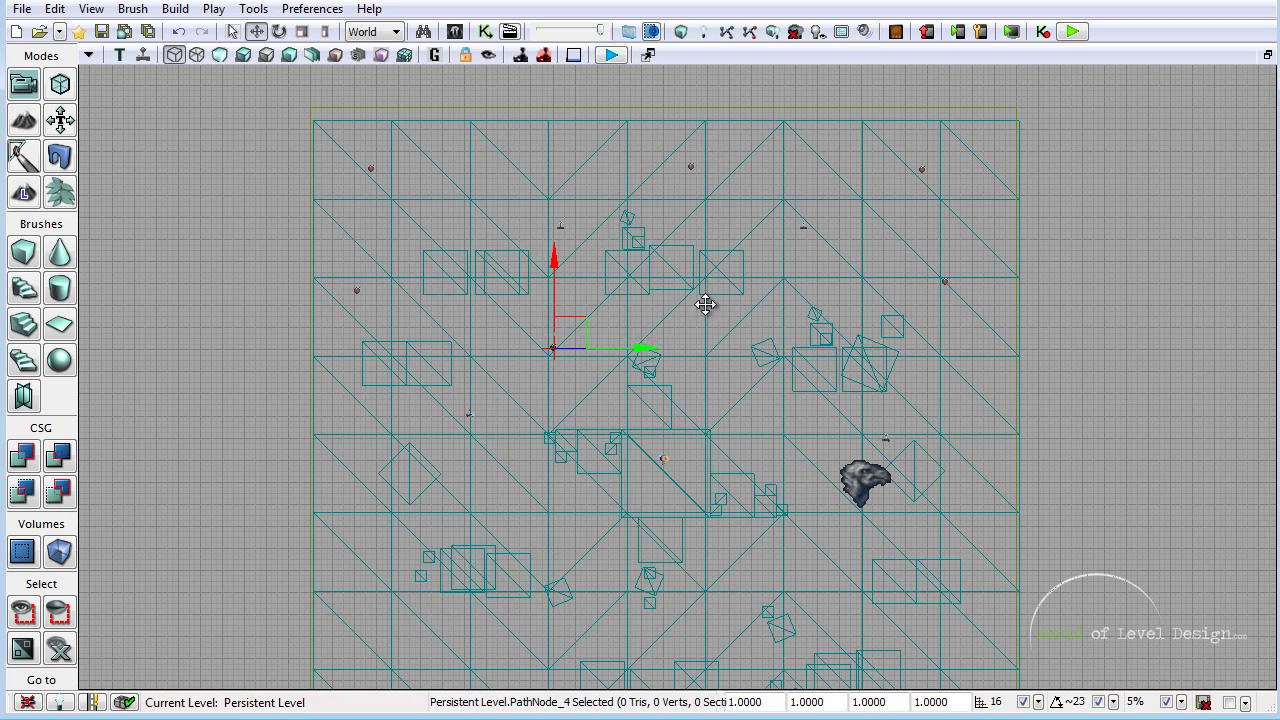
pyautogui.moveTo(705, 304); pyautogui.dragTo(876, 139, button='right')
pyautogui.keyDown('alt'); pyautogui.moveTo(757, 152); pyautogui.dragTo(750, 308); pyautogui.keyUp('alt')
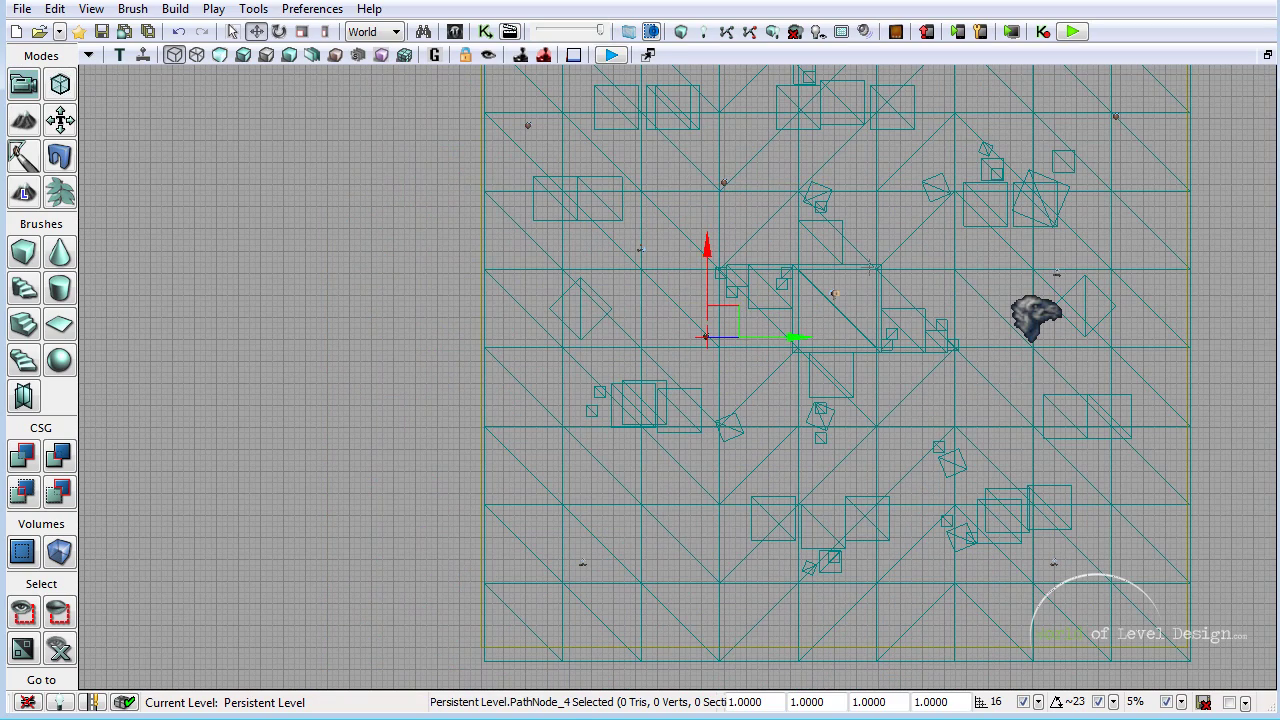
pyautogui.moveTo(869, 267); pyautogui.dragTo(929, 186, button='right')
pyautogui.keyDown('alt'); pyautogui.moveTo(797, 227); pyautogui.dragTo(680, 393); pyautogui.keyUp('alt')
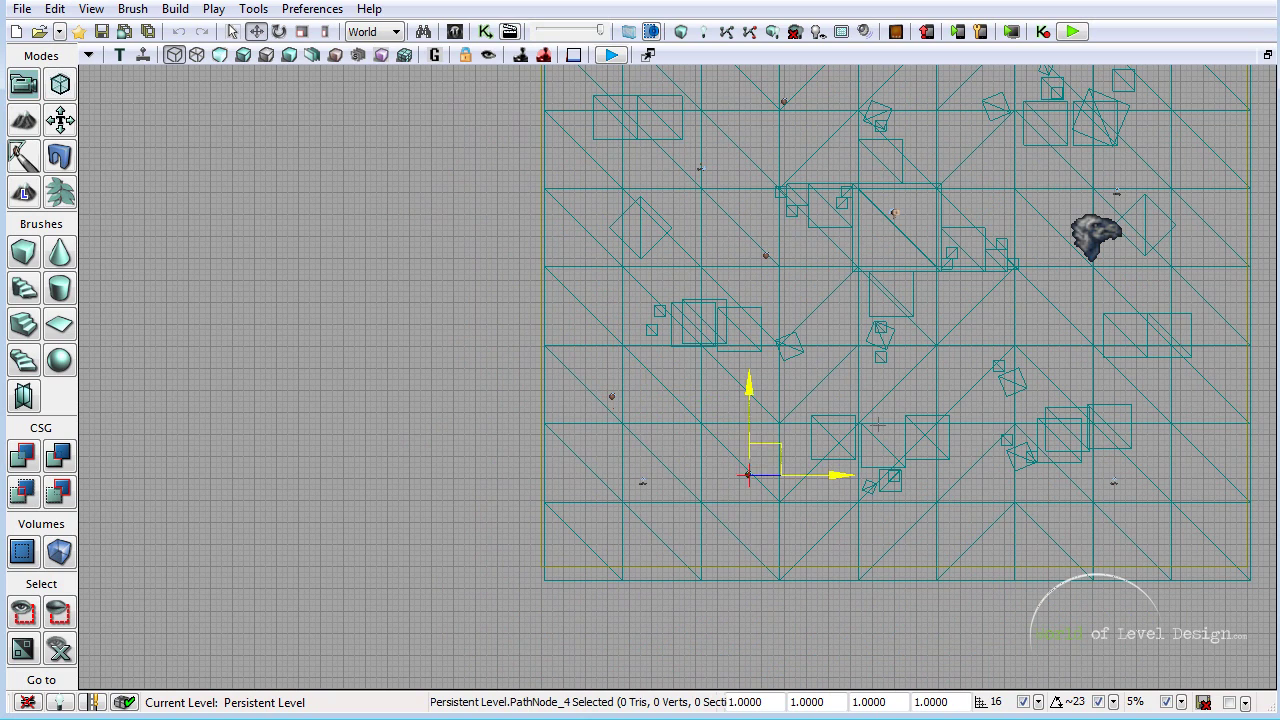
pyautogui.keyDown('ctrl'); pyautogui.moveTo(877, 425); pyautogui.dragTo(1240, 541); pyautogui.keyUp('ctrl')
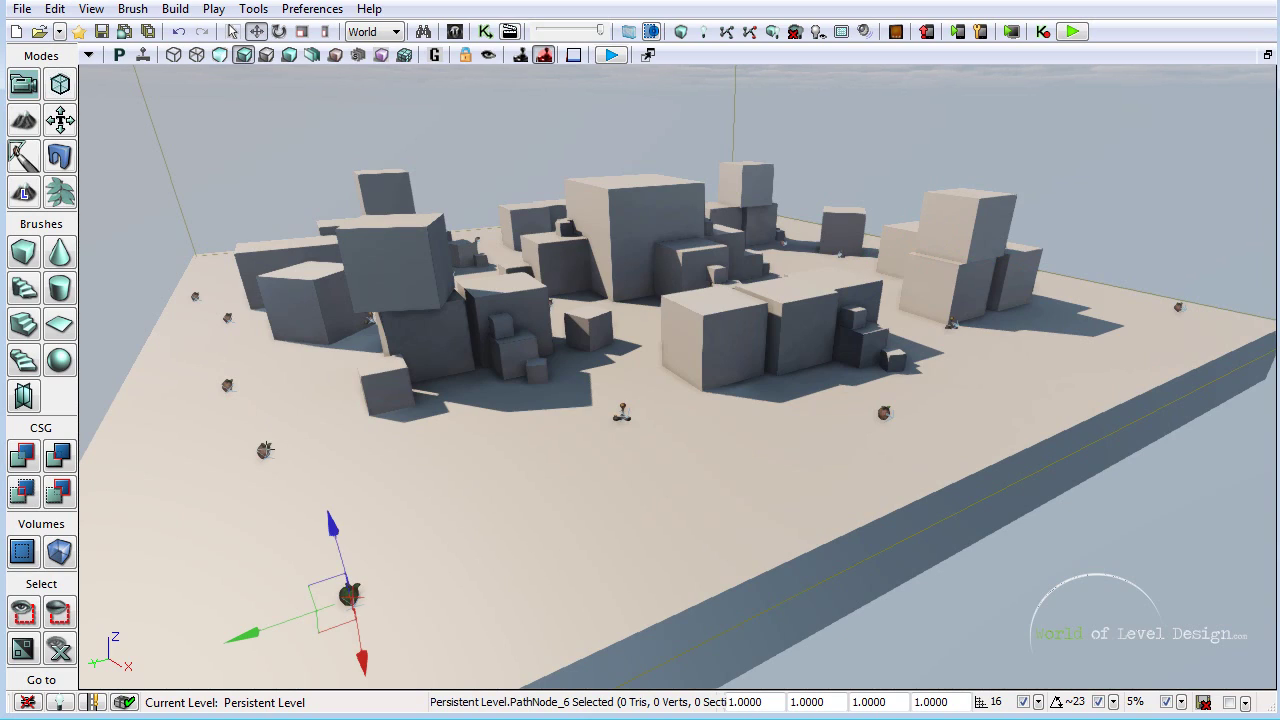
# Check the placed PathNodes in the lit perspective view and build the level's AI paths
pyautogui.click(264, 450)
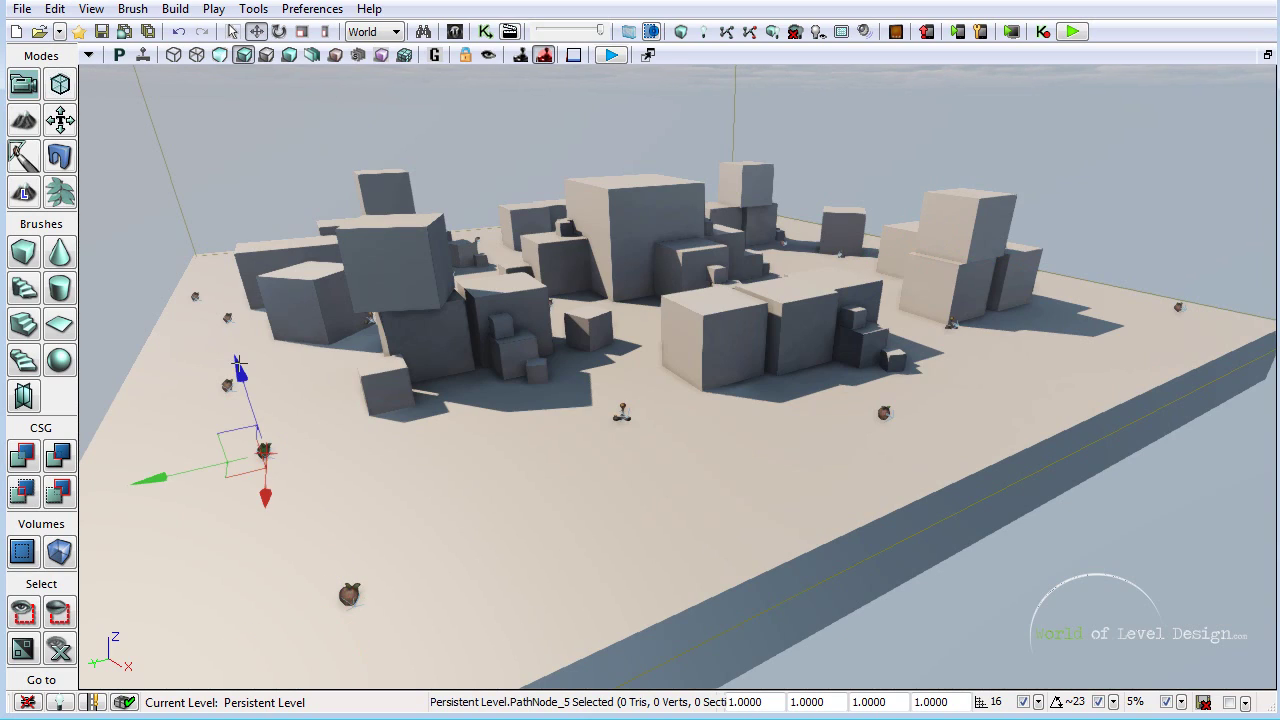
pyautogui.click(724, 397)
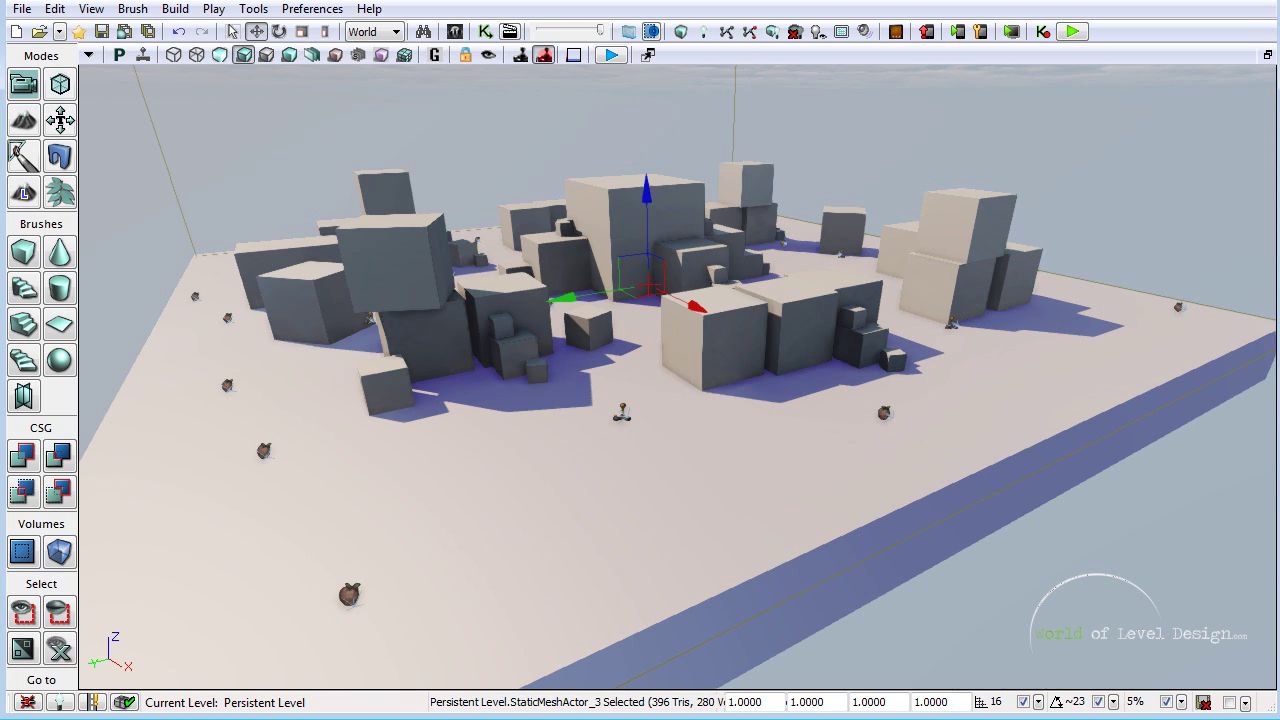
pyautogui.click(727, 33)
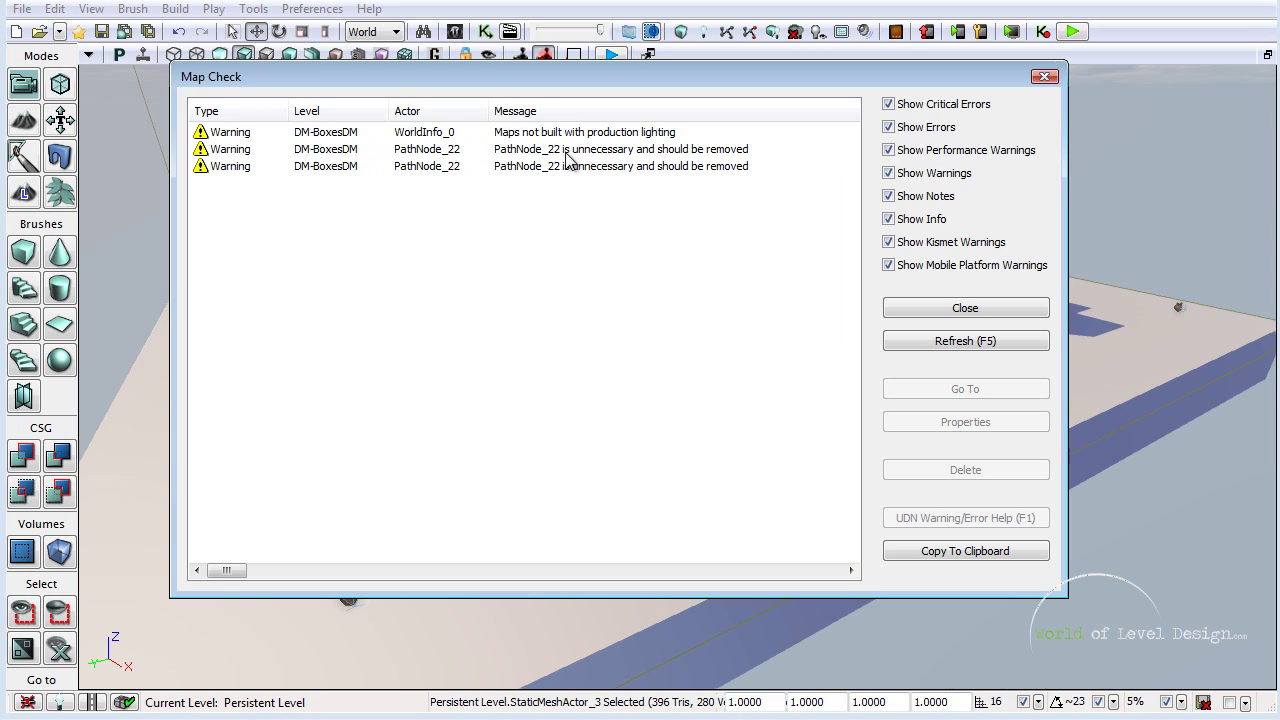
# Remove PathNode_22, which Map Check flags as unnecessary, and run the check on the level again
pyautogui.click(657, 152)
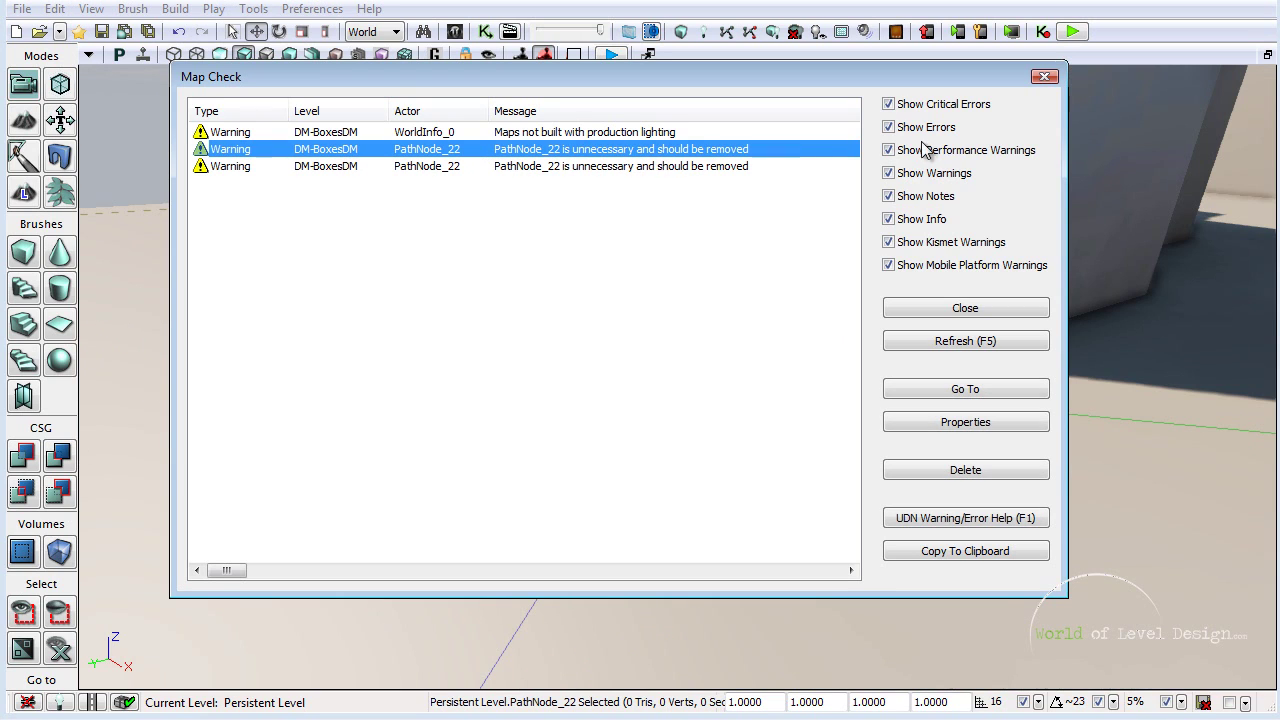
pyautogui.click(1043, 77)
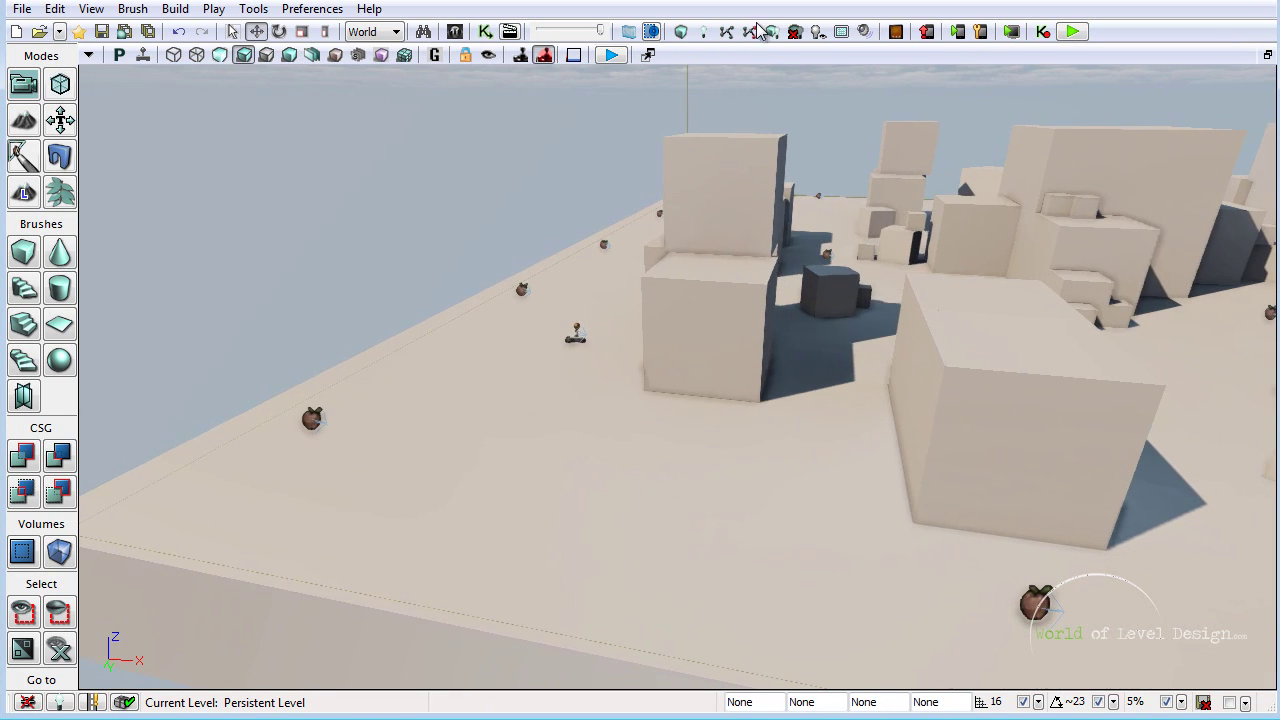
pyautogui.click(895, 31)
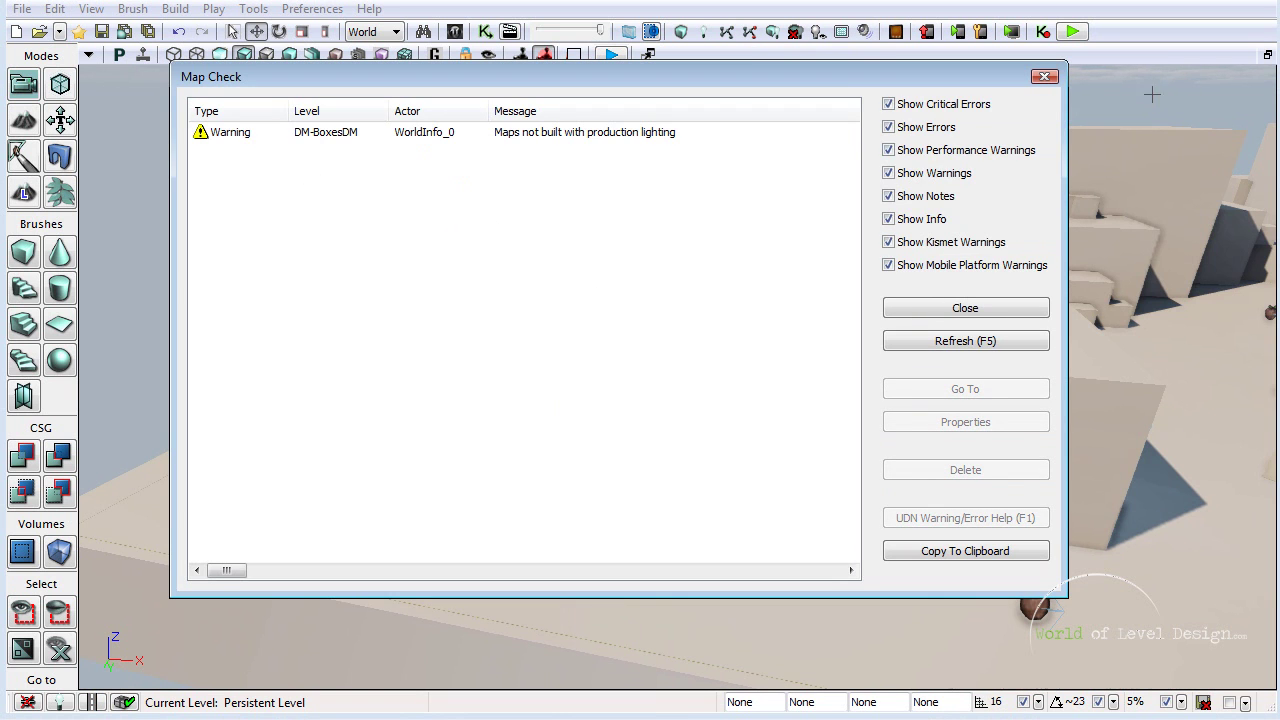
pyautogui.click(1043, 77)
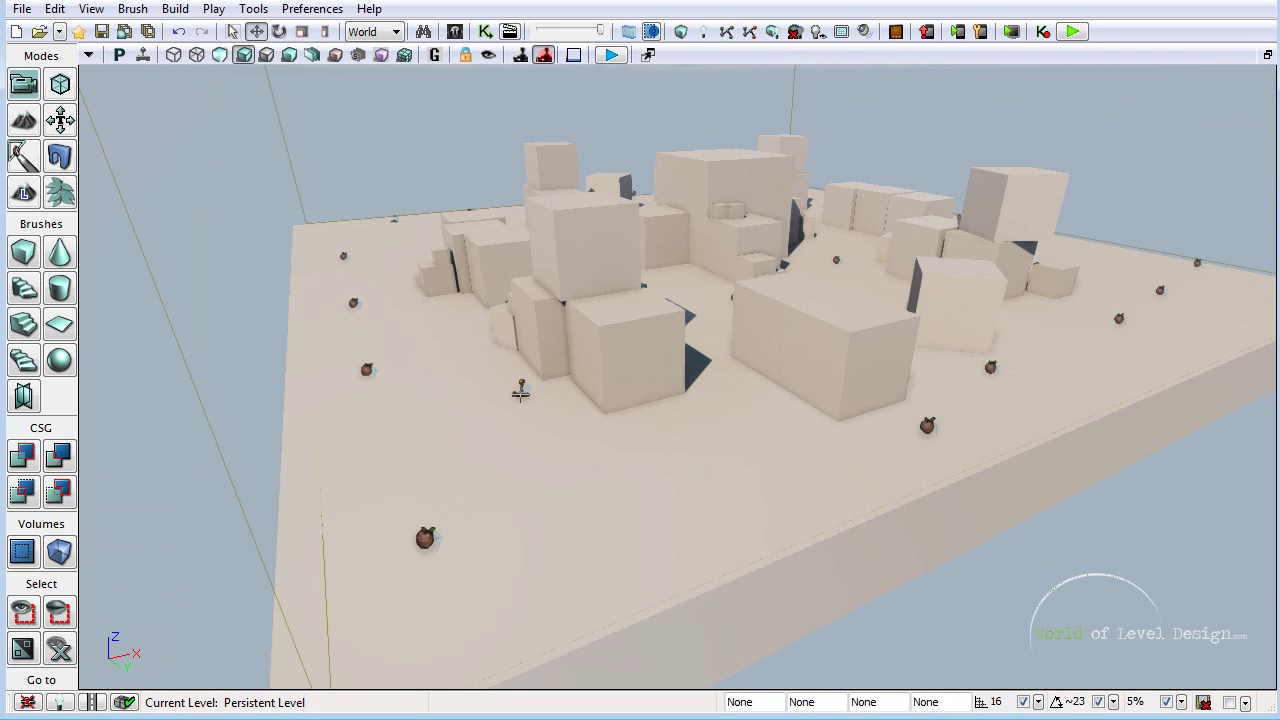
# Choose UTVehicleFactory_Scorpion from the Vehicles category of the actor classes
pyautogui.moveTo(627, 427); pyautogui.dragTo(309, 487, button='right')
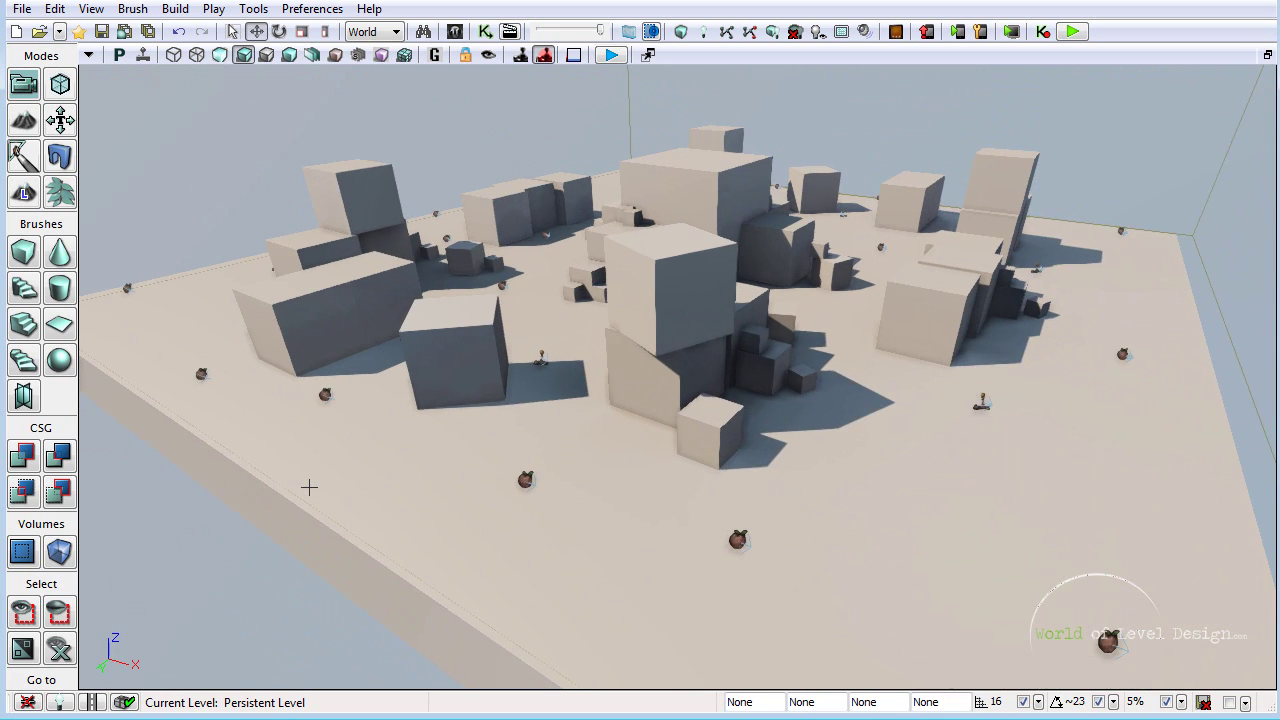
pyautogui.moveTo(947, 521)
pyautogui.mouseDown(button='right')
pyautogui.moveTo(963, 508)
pyautogui.moveTo(944, 507)
pyautogui.mouseUp(button='right')
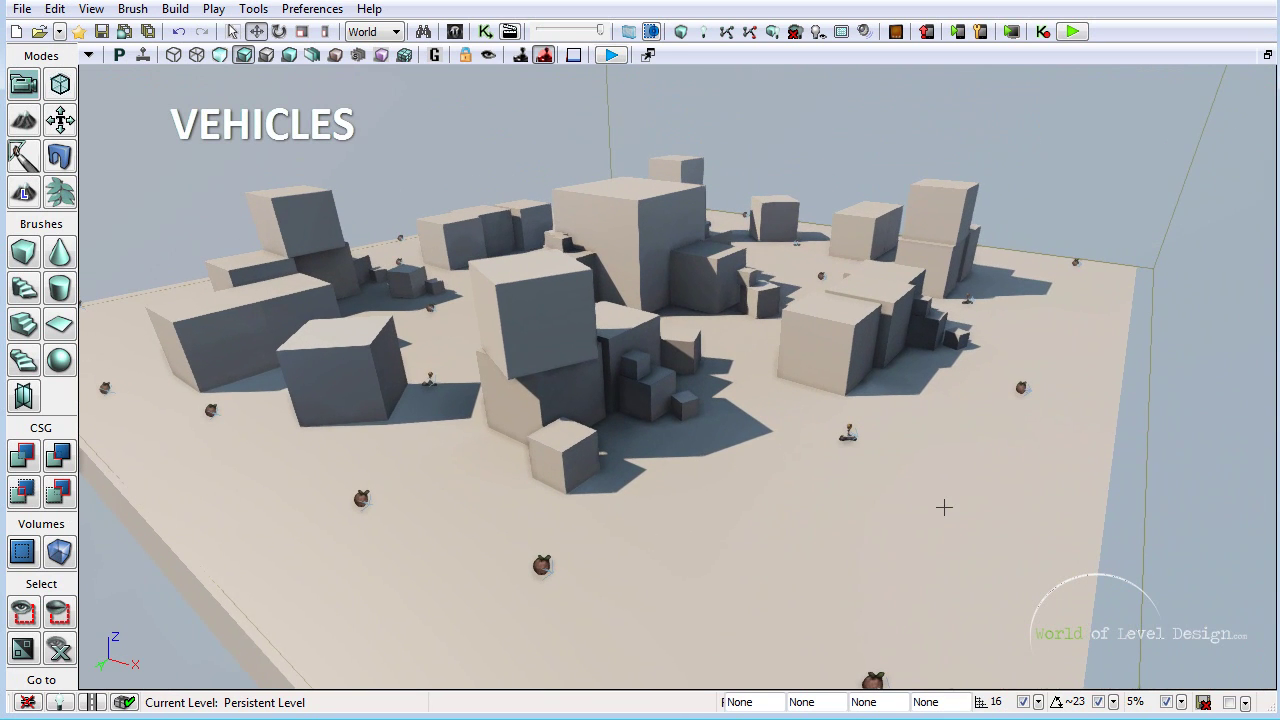
pyautogui.click(455, 31)
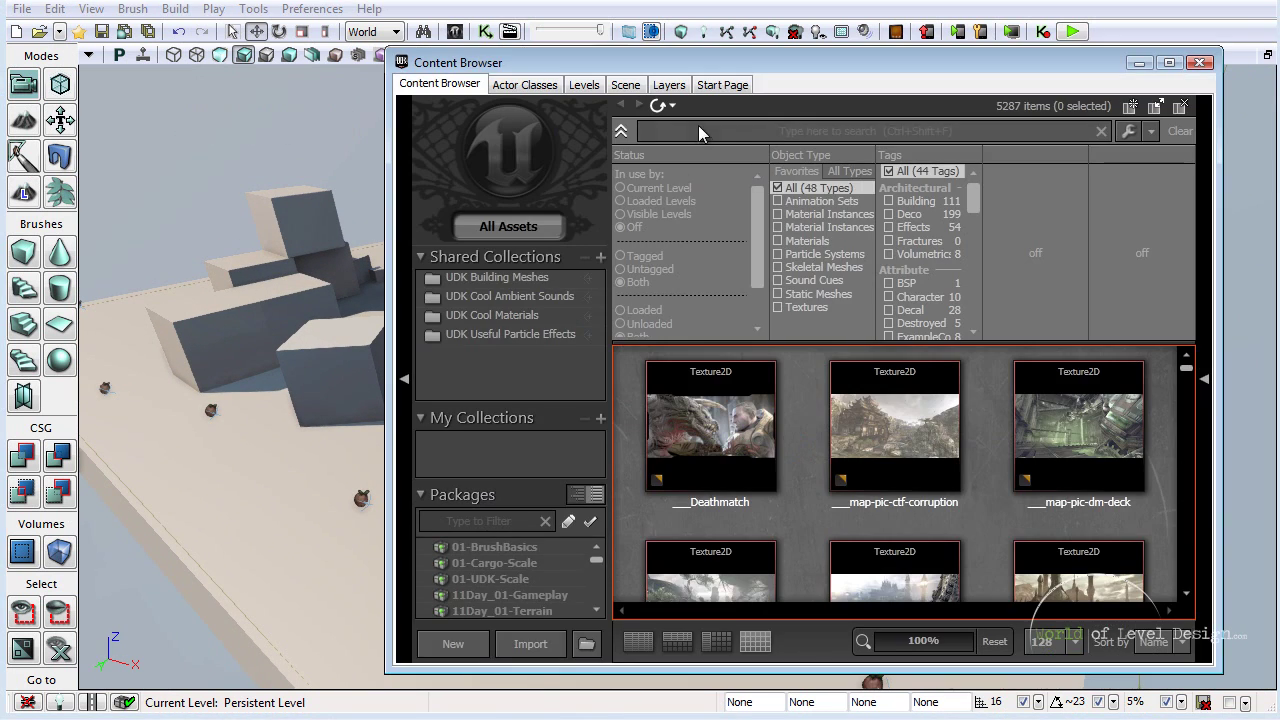
pyautogui.click(539, 92)
pyautogui.click(435, 194)
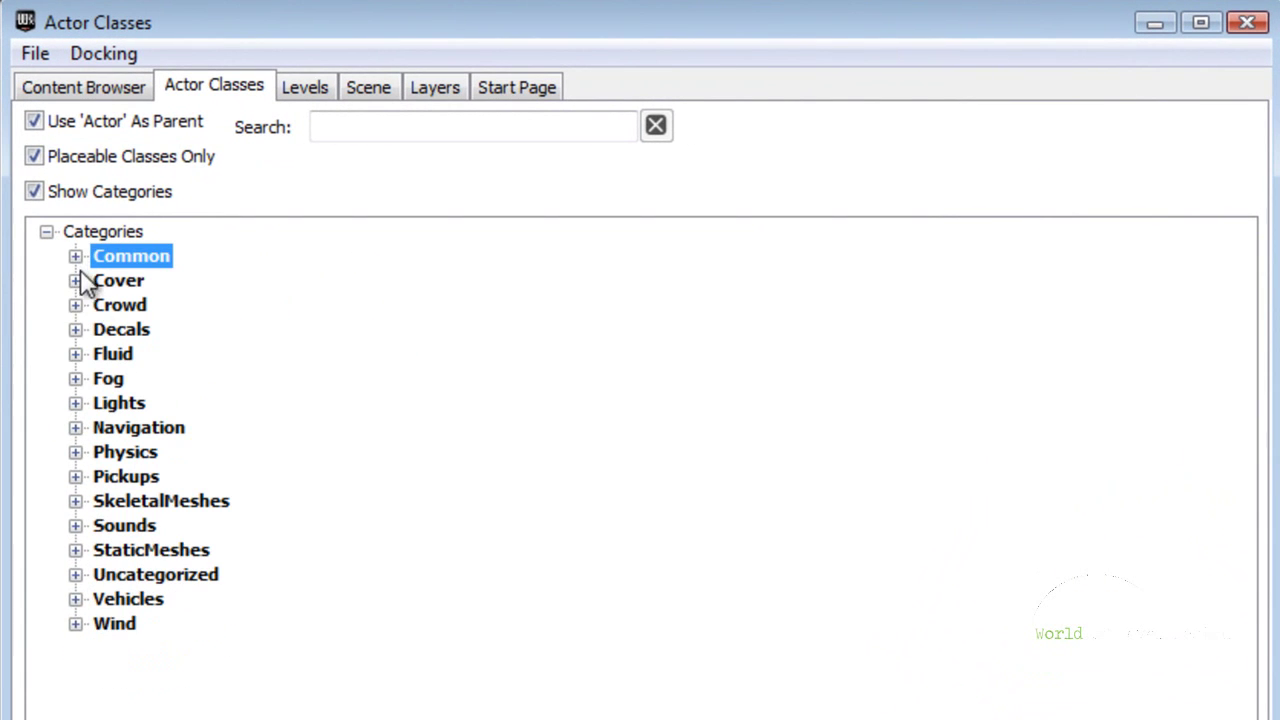
pyautogui.click(75, 599)
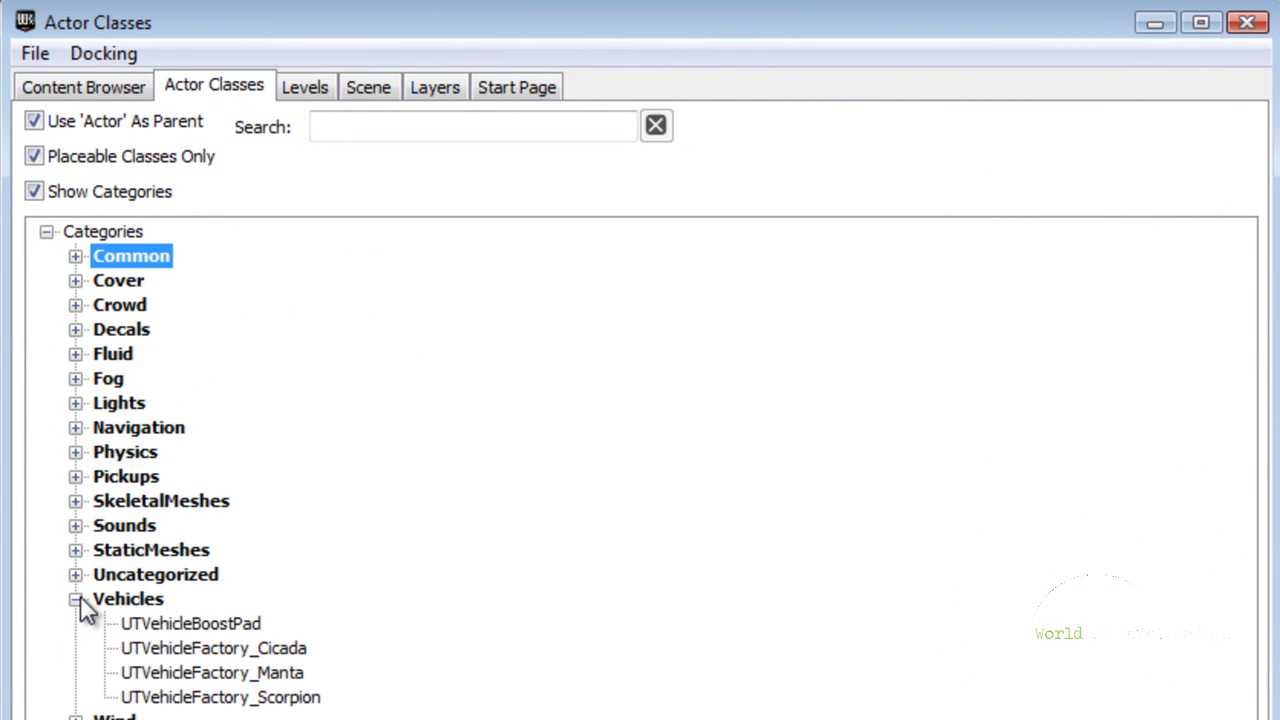
pyautogui.click(190, 648)
pyautogui.click(215, 673)
pyautogui.click(210, 697)
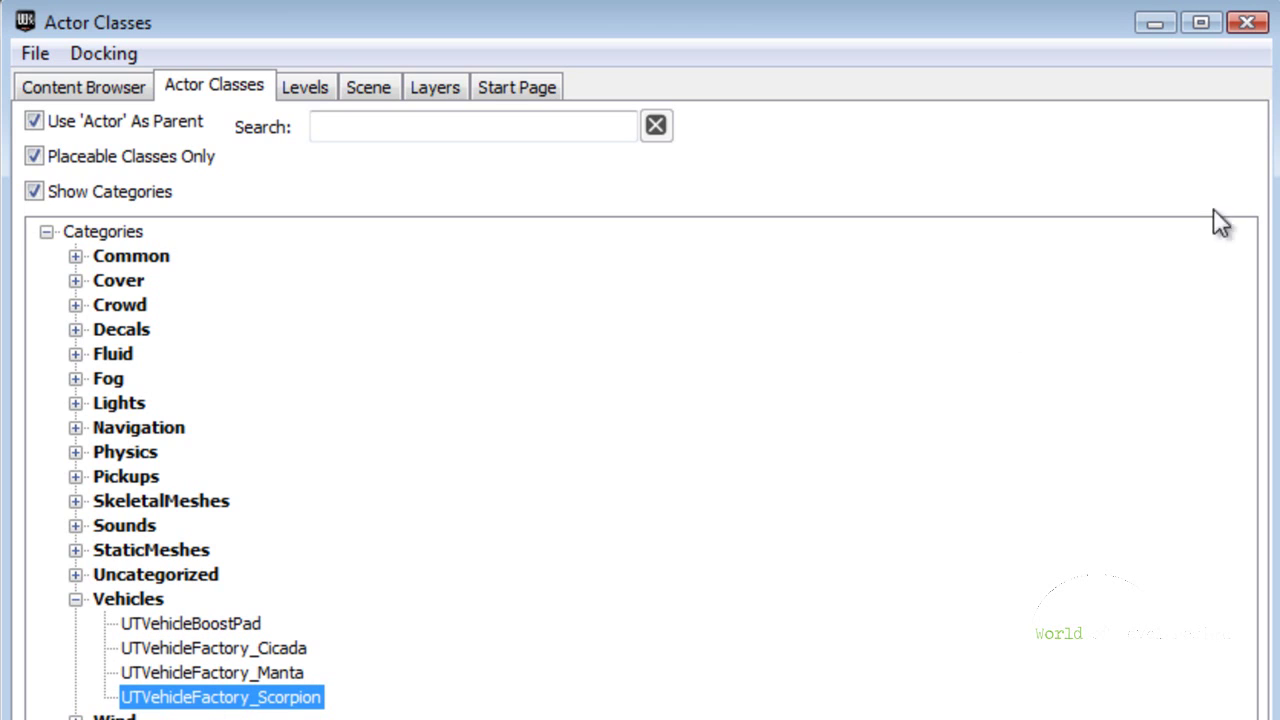
pyautogui.click(1246, 24)
# Add a UTVehicleFactory_Scorpion actor on the open floor in front of the stacked blocks
pyautogui.moveTo(749, 490); pyautogui.dragTo(757, 471, button='right')
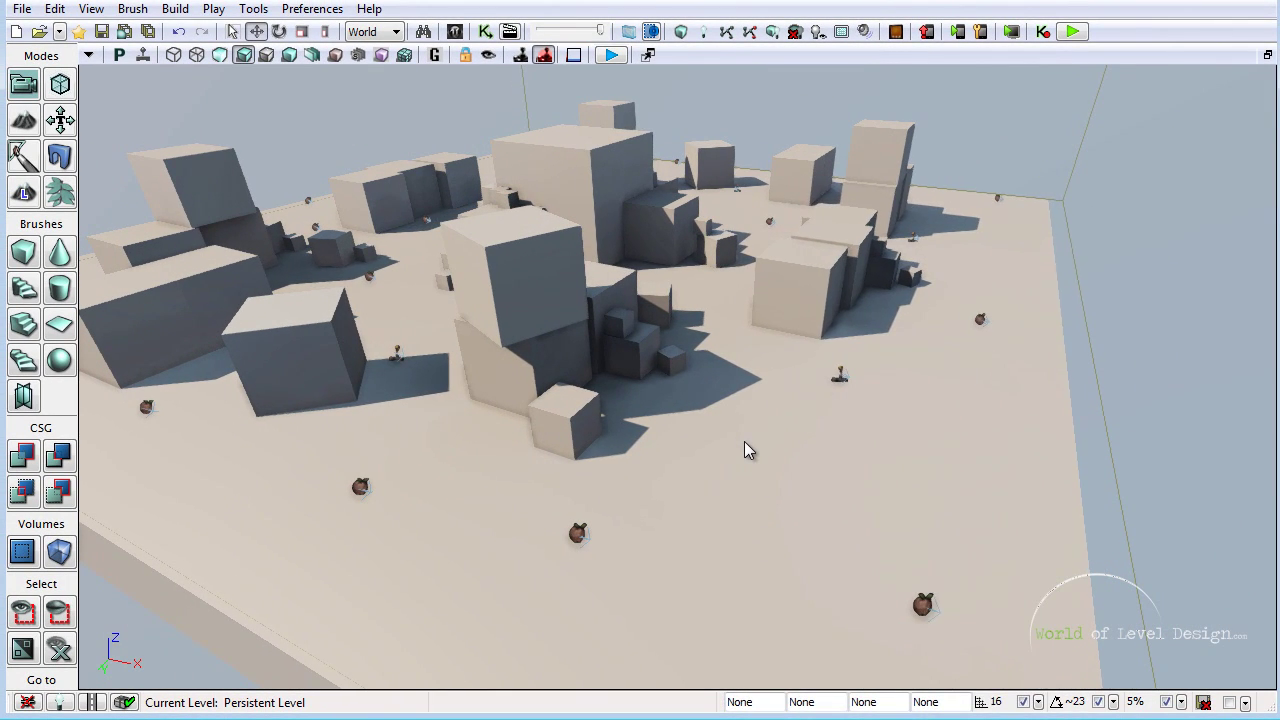
pyautogui.rightClick(744, 440)
pyautogui.click(722, 410)
pyautogui.moveTo(722, 411); pyautogui.dragTo(744, 497)
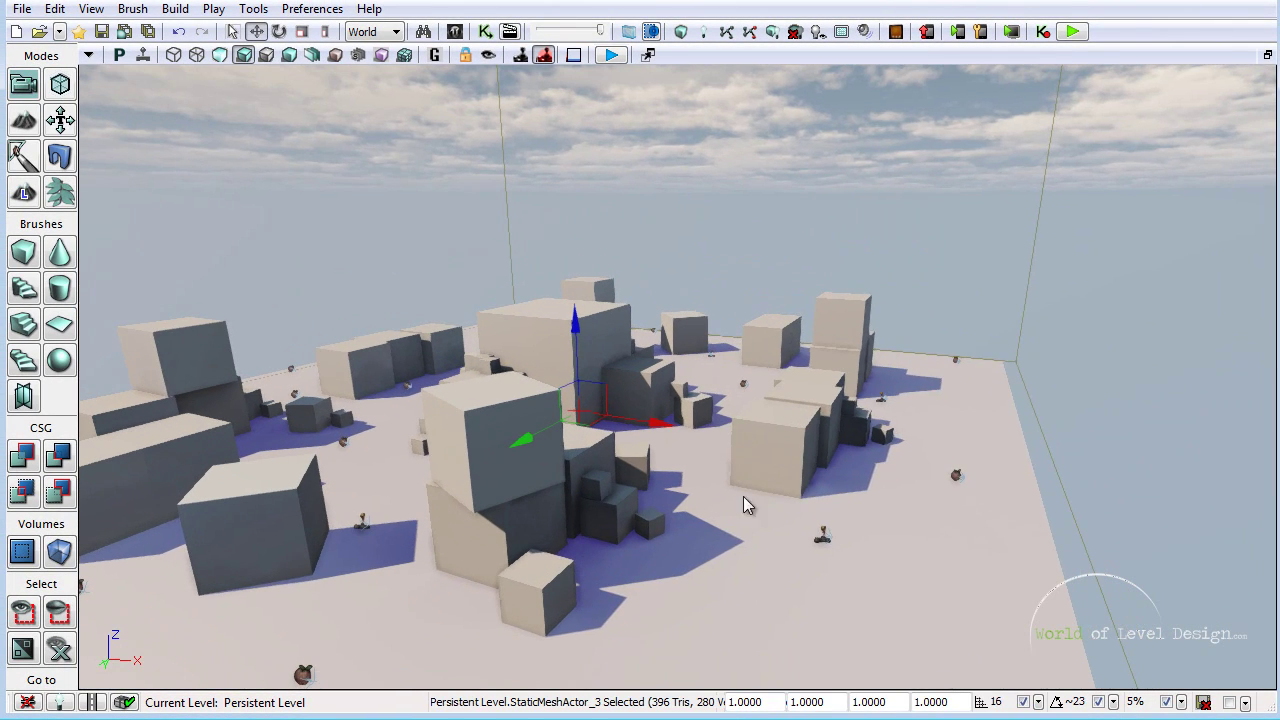
pyautogui.rightClick(721, 593)
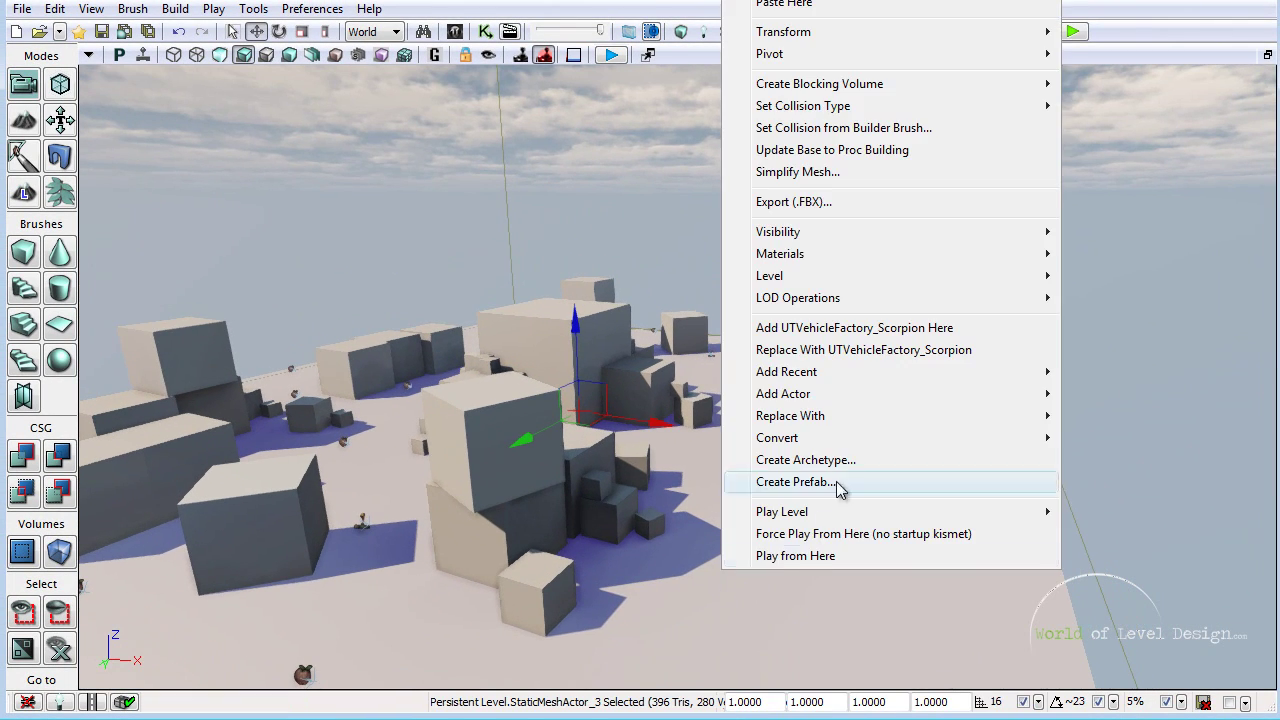
pyautogui.click(925, 327)
# Play the level from the floor beside the Scorpion, enter and drive the vehicle, and end the preview
pyautogui.rightClick(704, 528)
pyautogui.moveTo(829, 620); pyautogui.dragTo(697, 477, button='right')
pyautogui.moveTo(698, 478); pyautogui.dragTo(635, 587)
pyautogui.rightClick(633, 654)
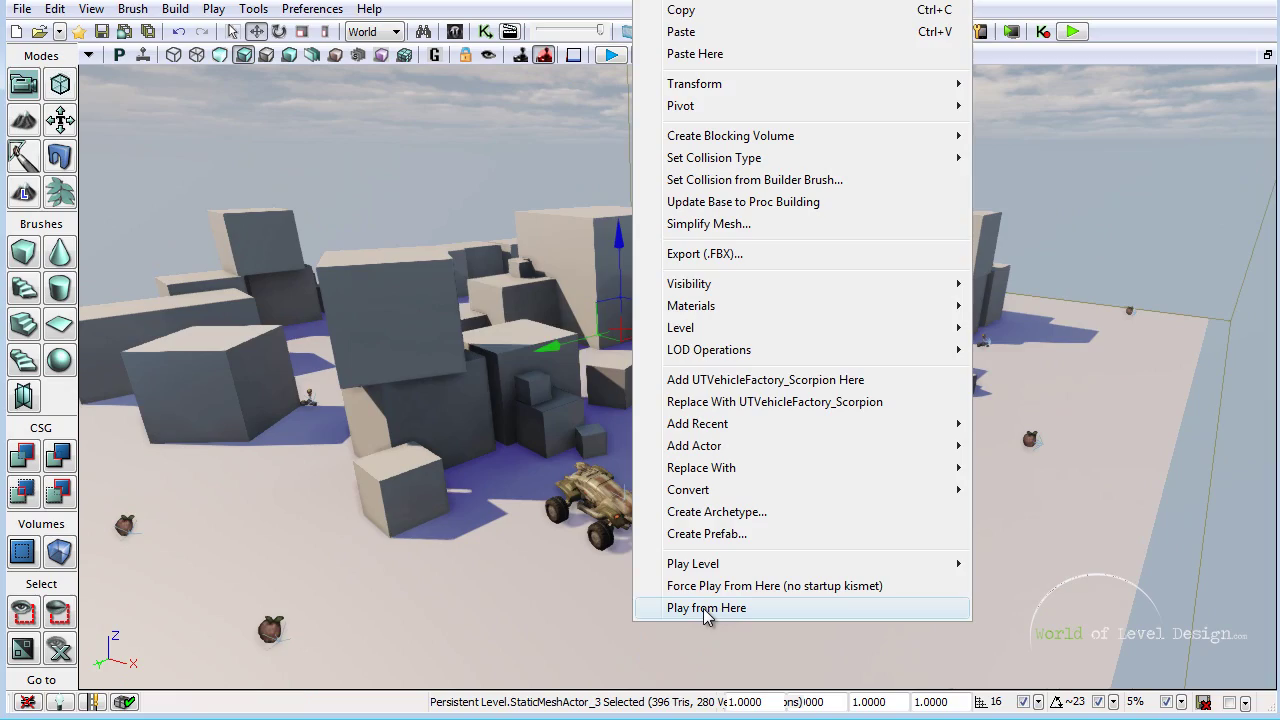
pyautogui.click(675, 608)
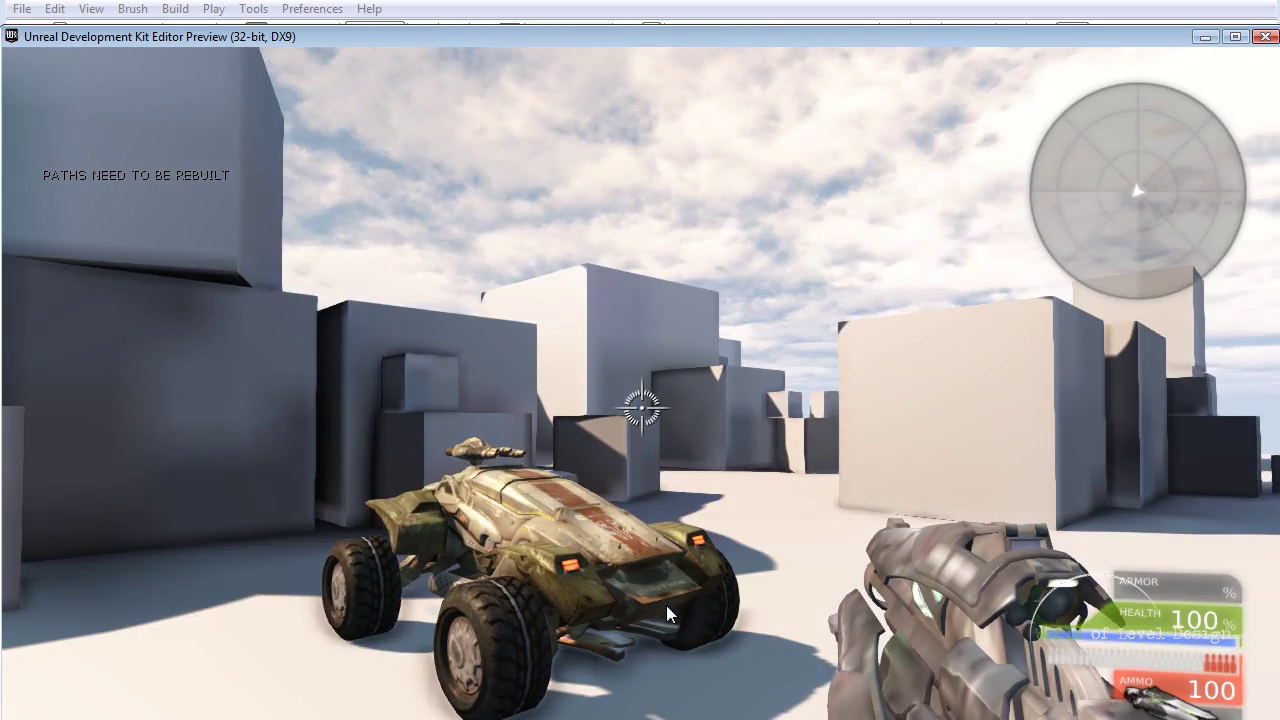
pyautogui.press('w')
pyautogui.press('e')
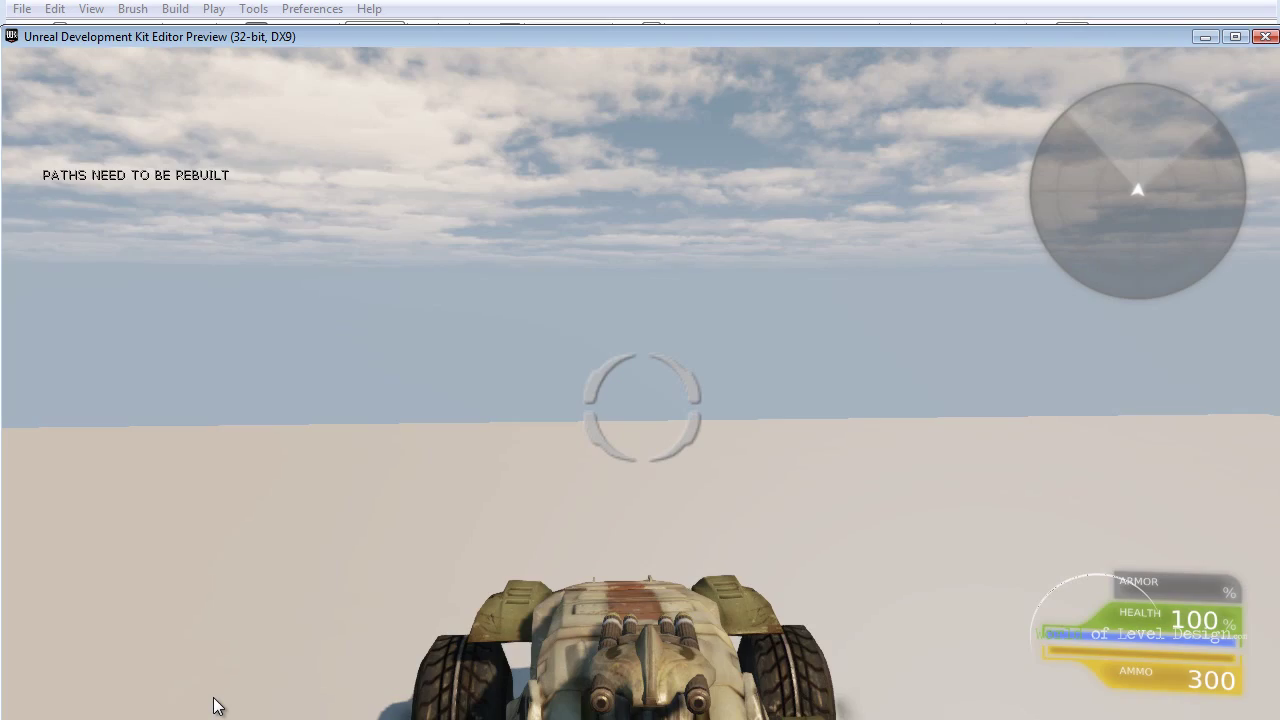
pyautogui.press('w')
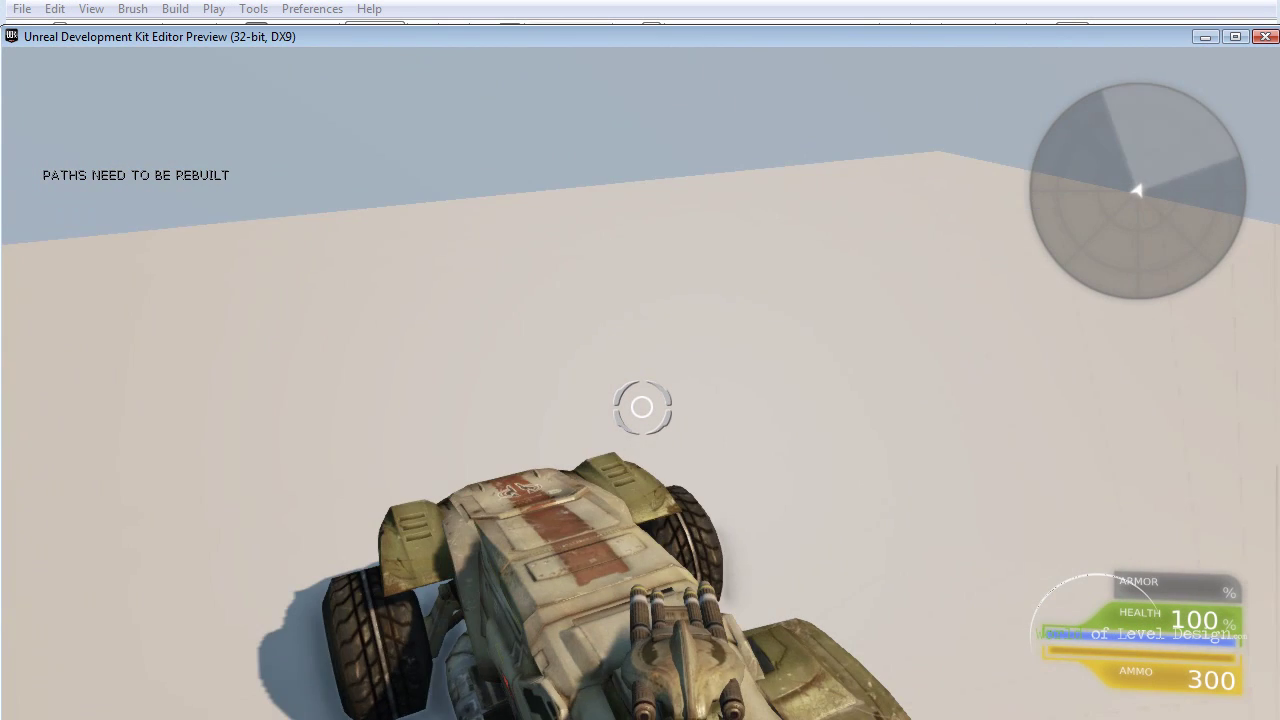
pyautogui.press('Escape')
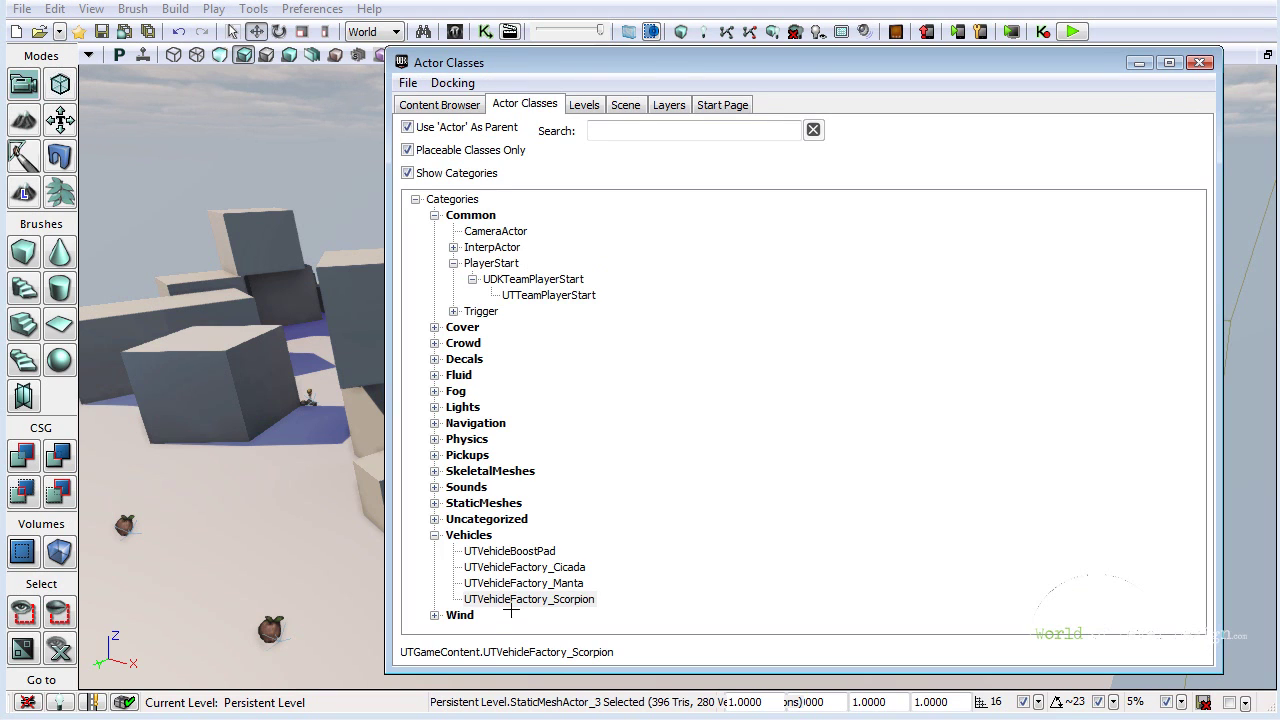
# Choose UTVehicleFactory_Manta from the actor classes and add it on the floor between the PathNodes near the map's edge
pyautogui.click(540, 583)
pyautogui.rightClick(199, 507)
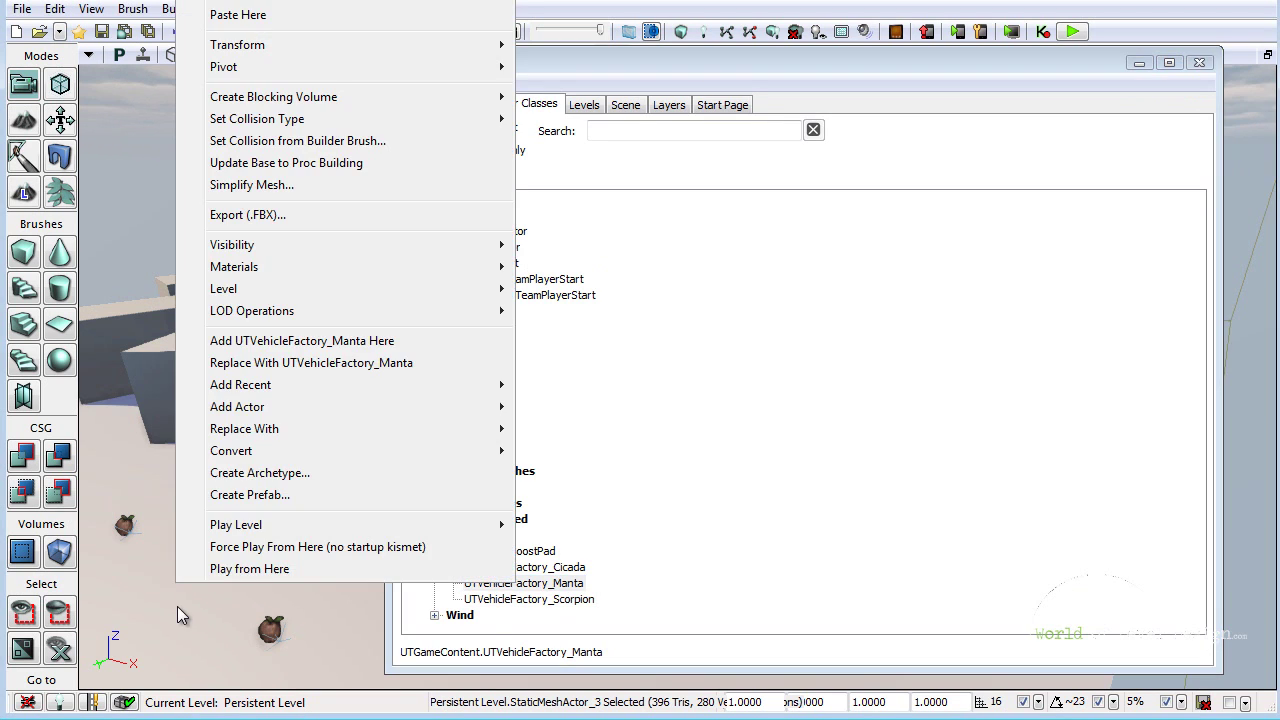
pyautogui.click(300, 341)
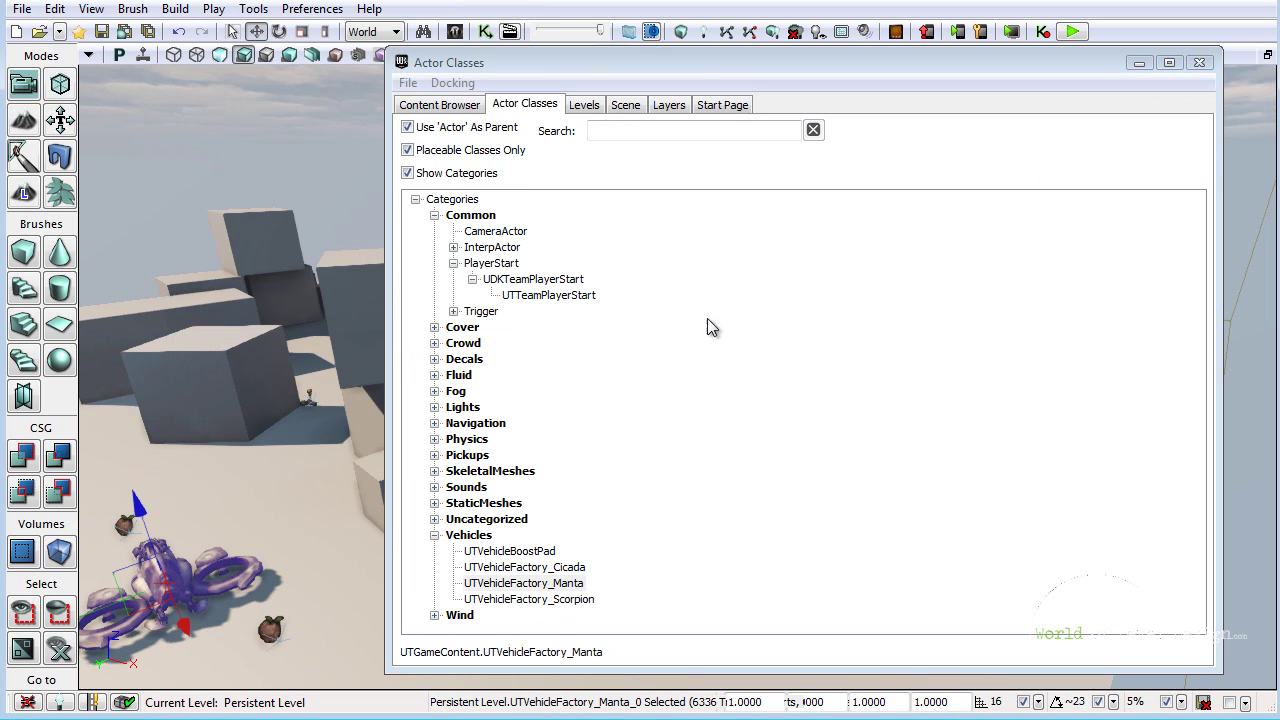
pyautogui.click(1199, 63)
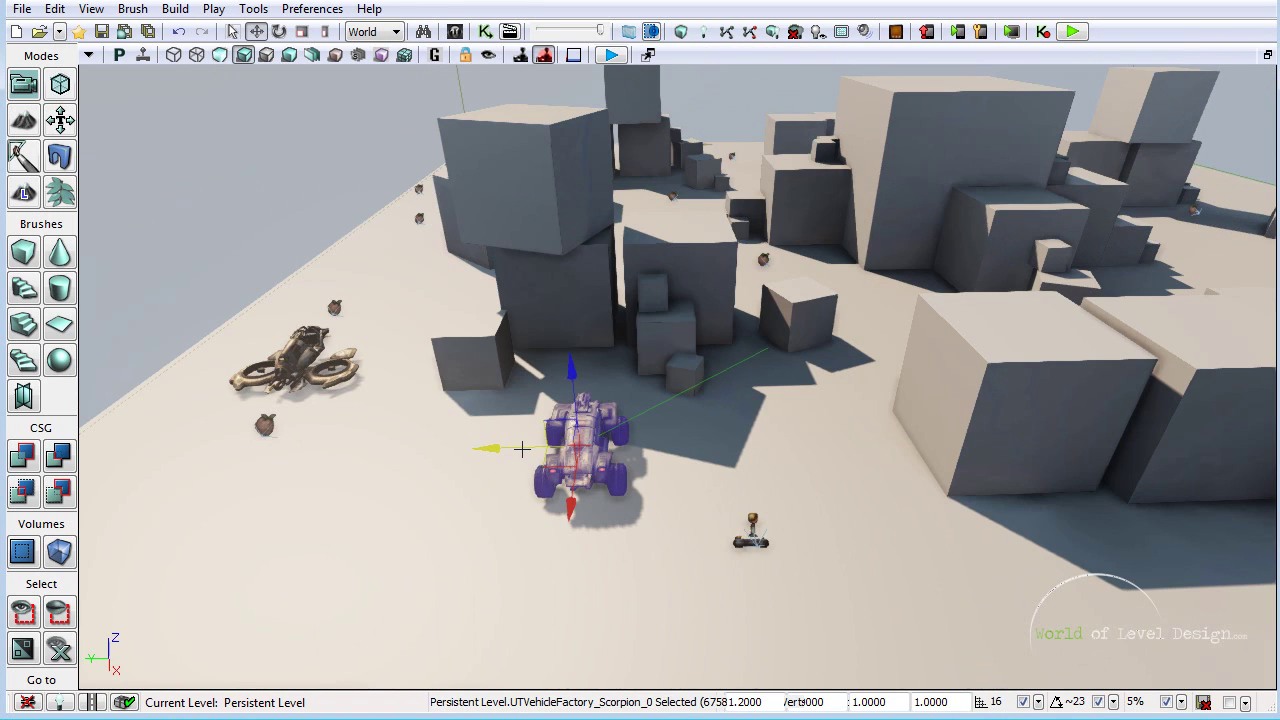
# Bring up the actor classes for the stepped block stack, collapse the Vehicles category and expand the Pickups category
pyautogui.moveTo(441, 447); pyautogui.dragTo(650, 494)
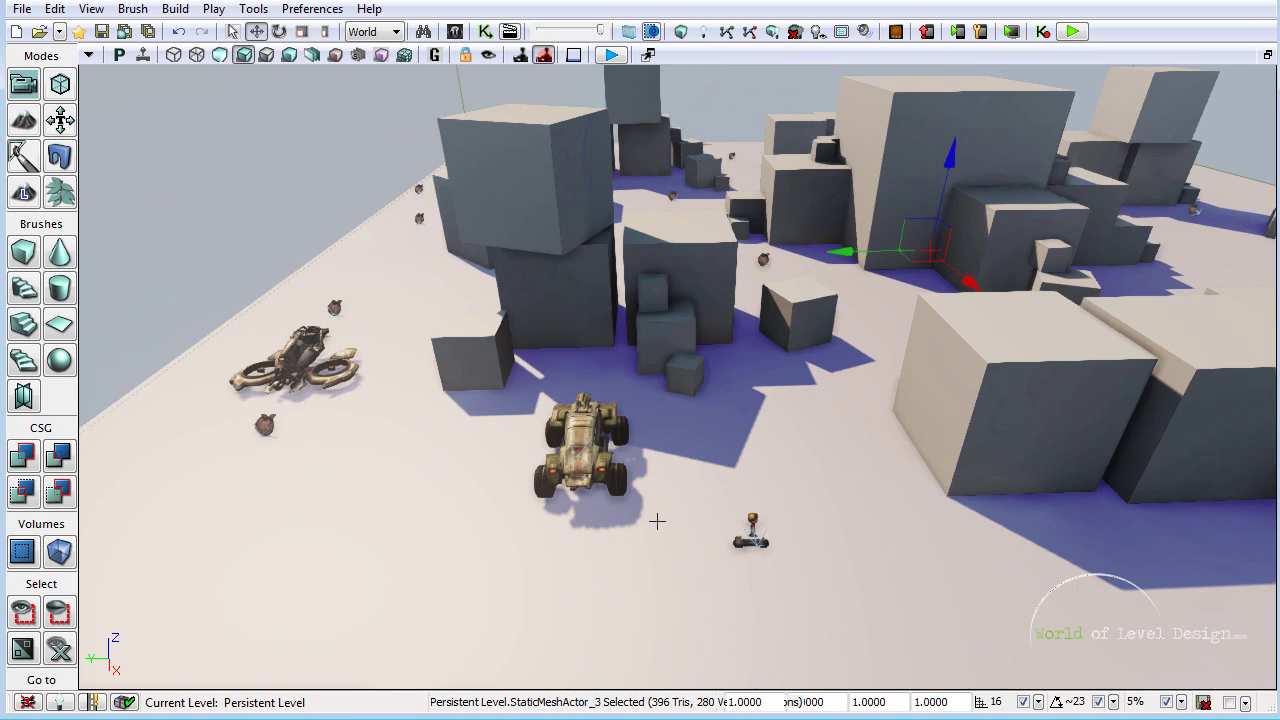
pyautogui.moveTo(654, 520); pyautogui.dragTo(869, 513, button='right')
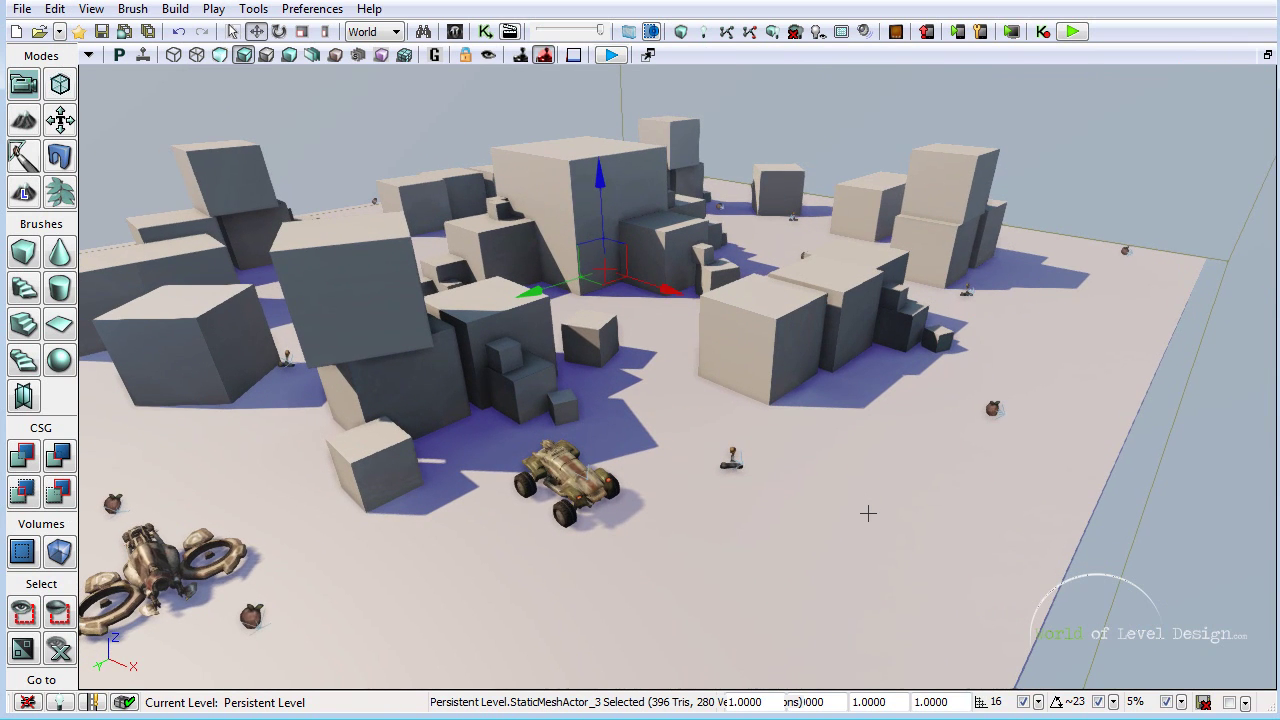
pyautogui.moveTo(647, 483); pyautogui.dragTo(562, 497, button='right')
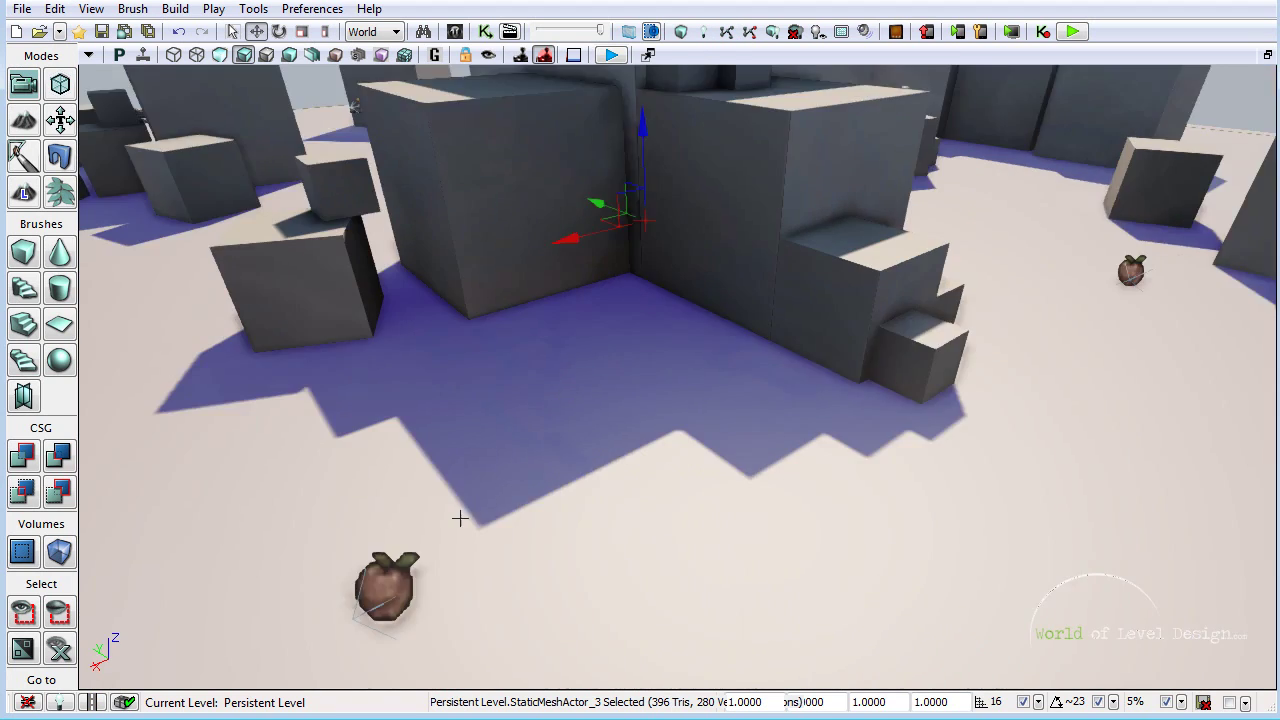
pyautogui.moveTo(457, 517); pyautogui.dragTo(343, 562, button='right')
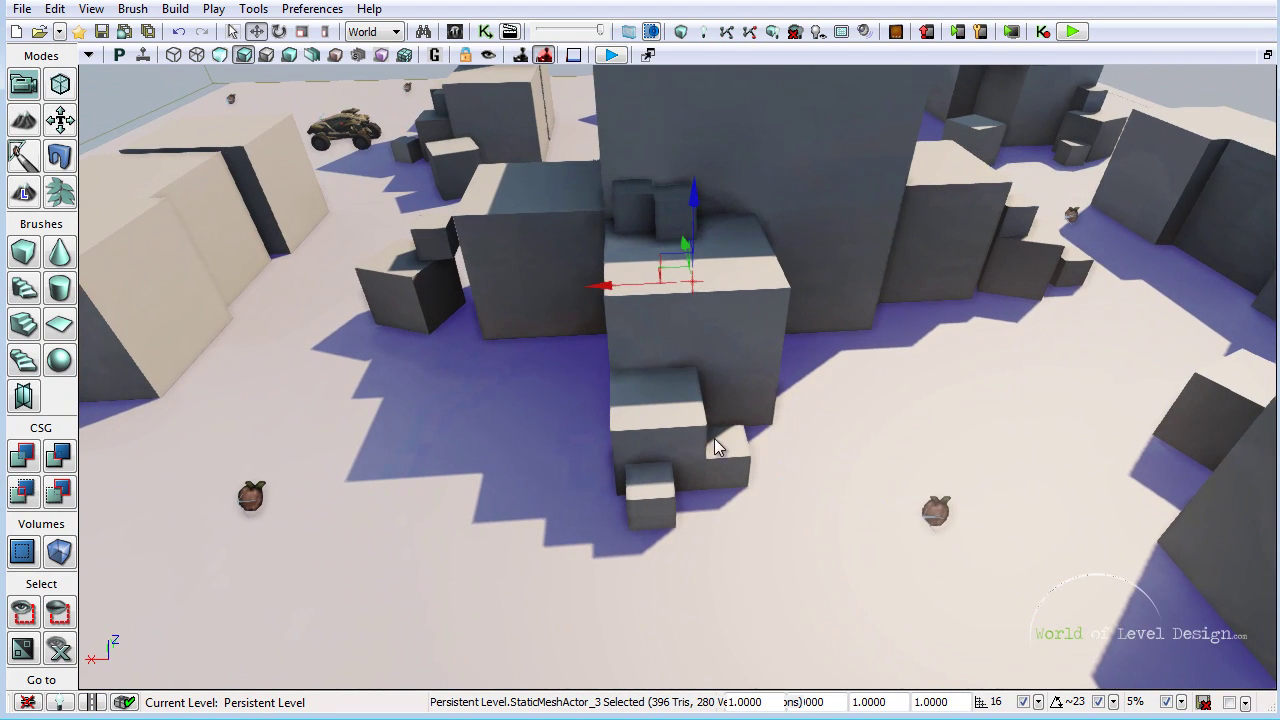
pyautogui.scroll(5, 714, 438)
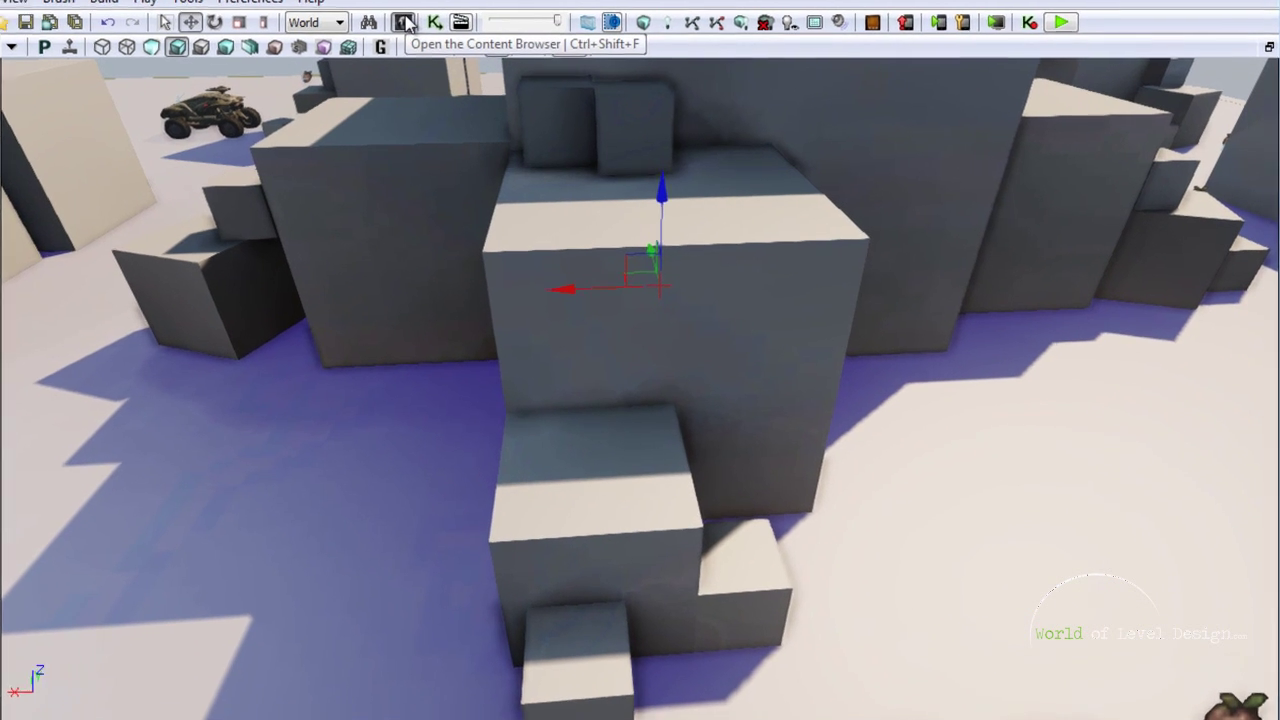
pyautogui.click(458, 34)
pyautogui.click(262, 50)
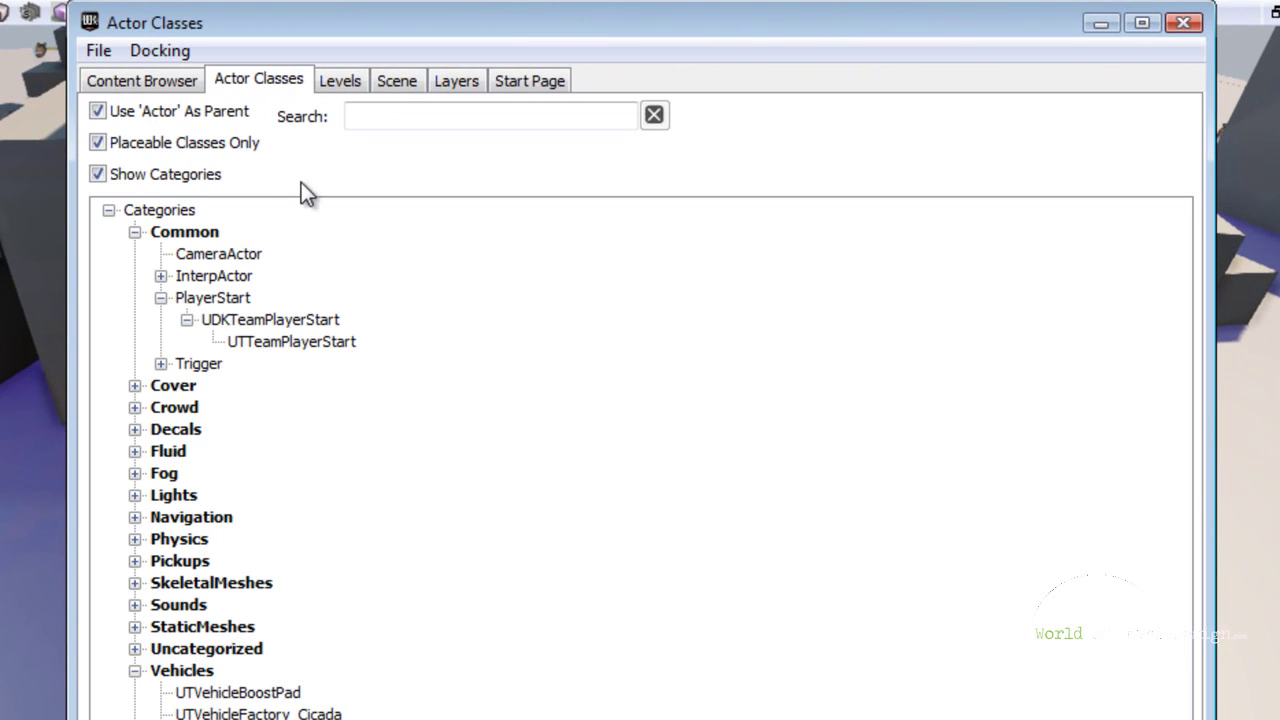
pyautogui.click(136, 670)
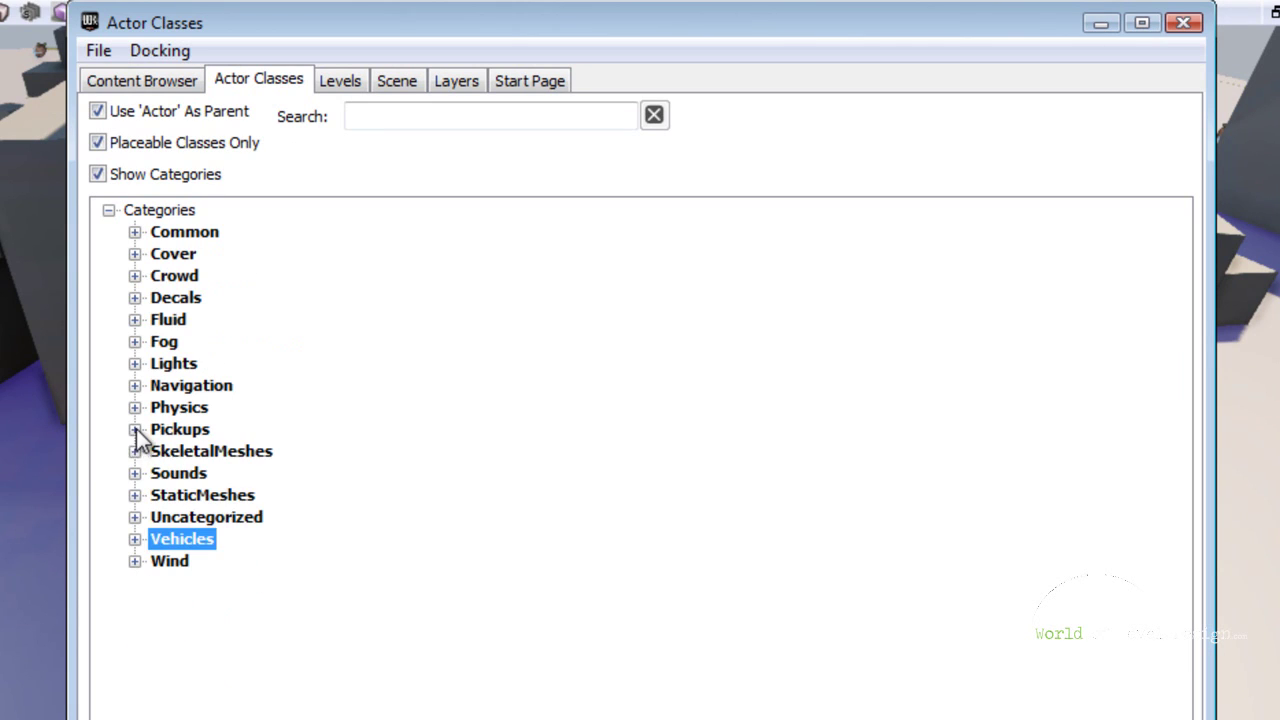
pyautogui.click(134, 429)
pyautogui.click(180, 453)
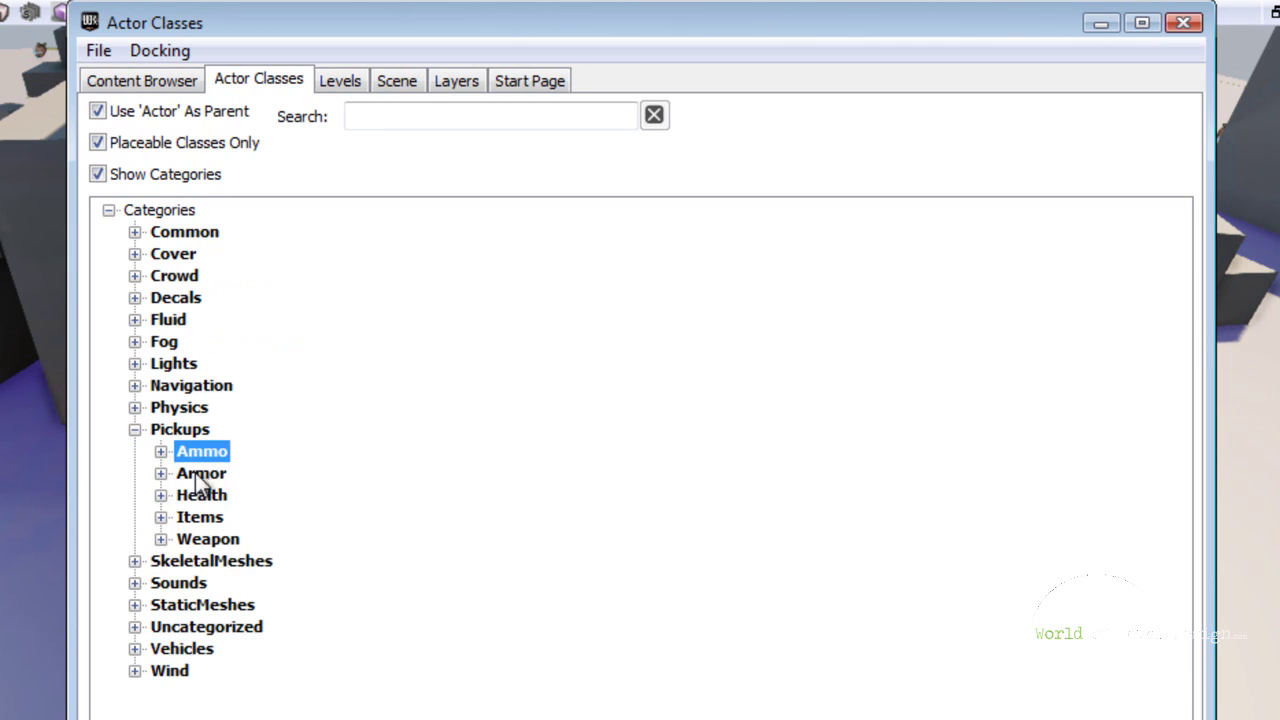
# Look through the actors offered in the Ammo, Armor, Health and Items groups of the Pickups category
pyautogui.click(161, 451)
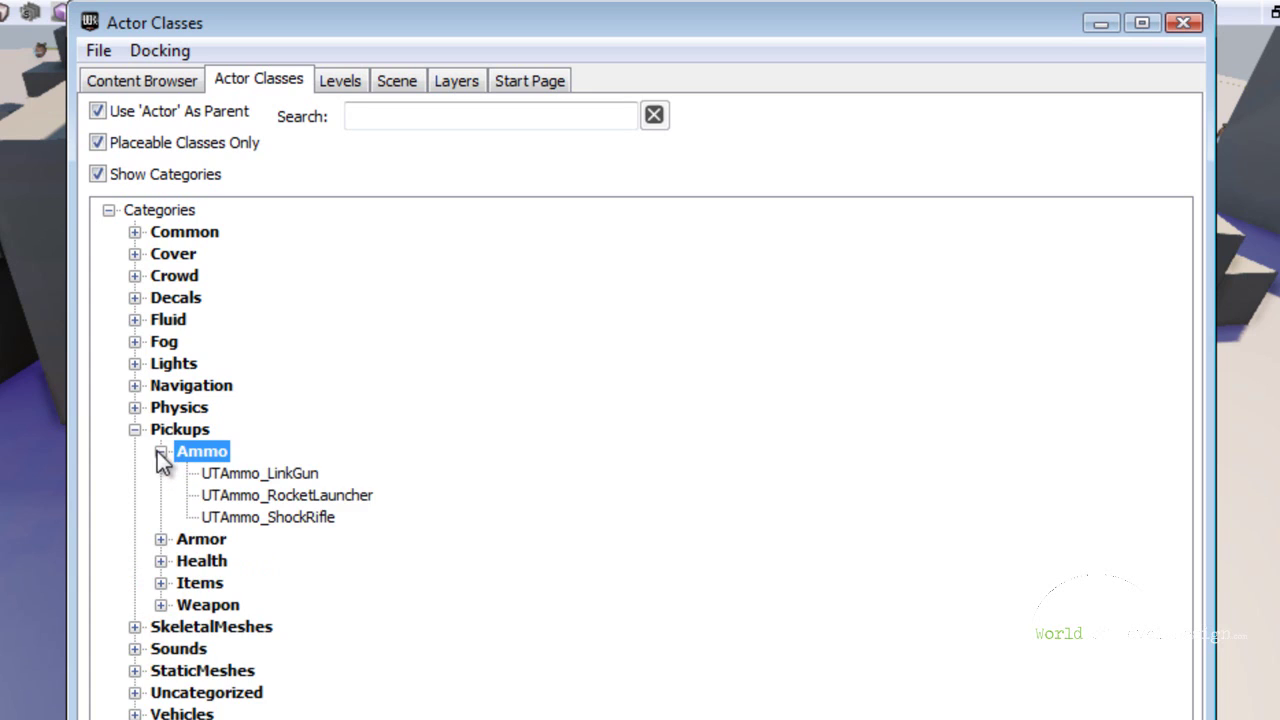
pyautogui.click(161, 451)
pyautogui.click(161, 473)
pyautogui.click(161, 473)
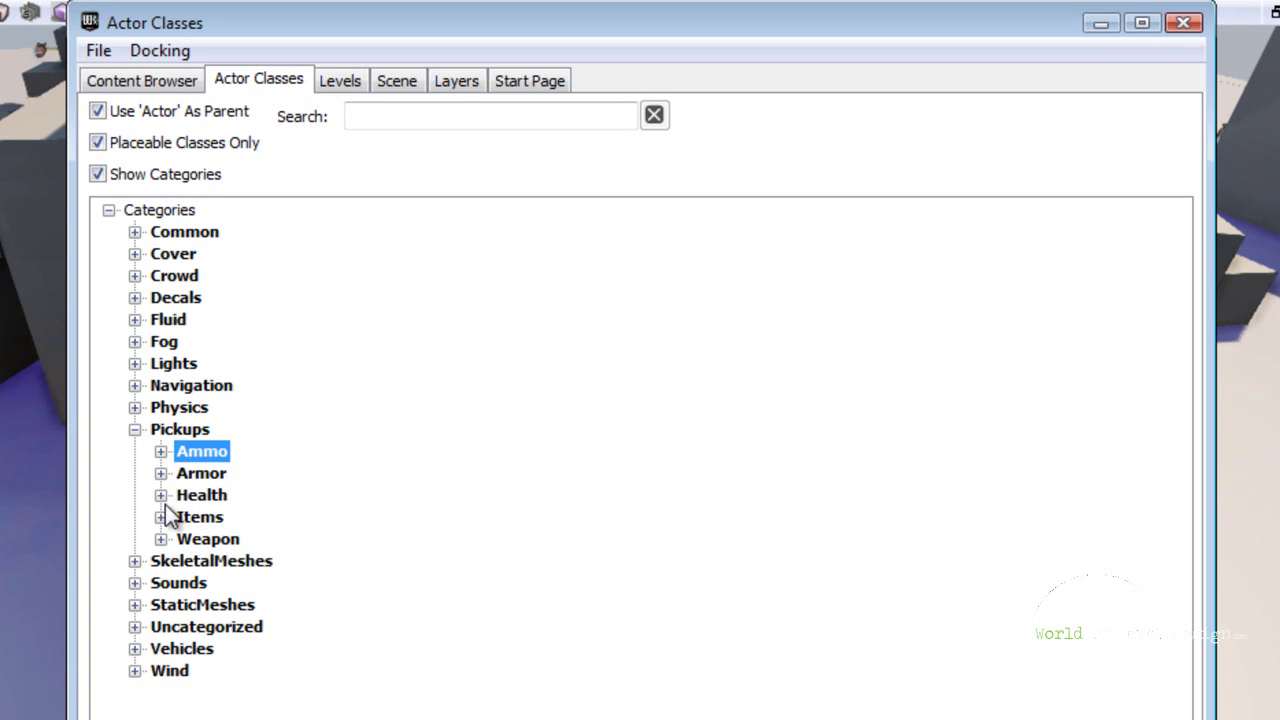
pyautogui.click(161, 495)
pyautogui.click(161, 495)
pyautogui.click(161, 517)
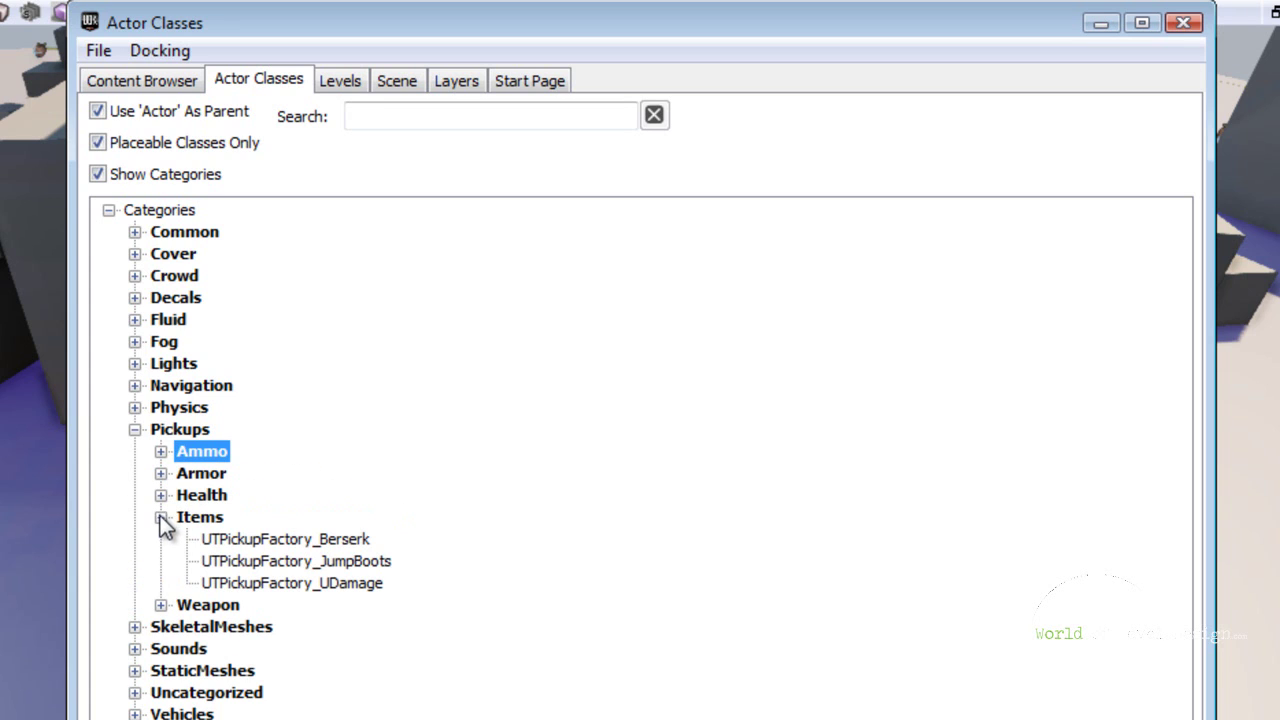
pyautogui.click(161, 517)
# Choose UTPickupFactory_HealthPack from the Health pickups and add it on the upper step of the stacked blocks
pyautogui.click(161, 495)
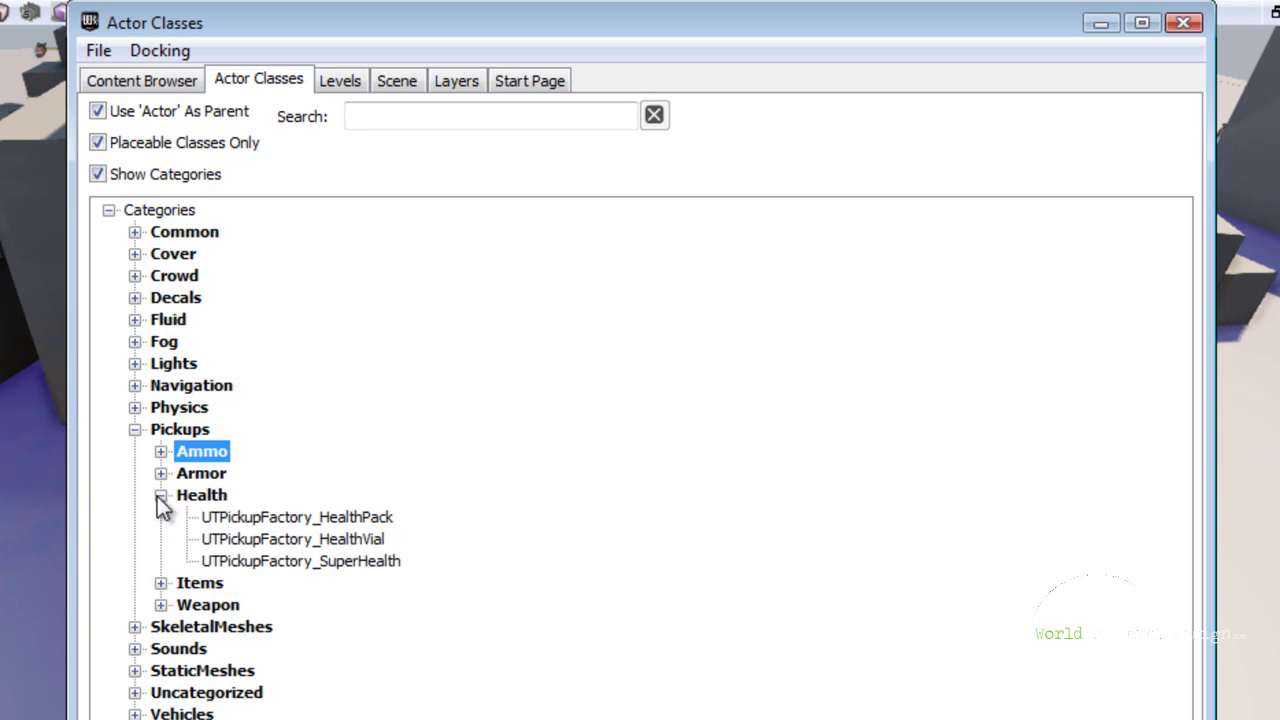
pyautogui.click(338, 516)
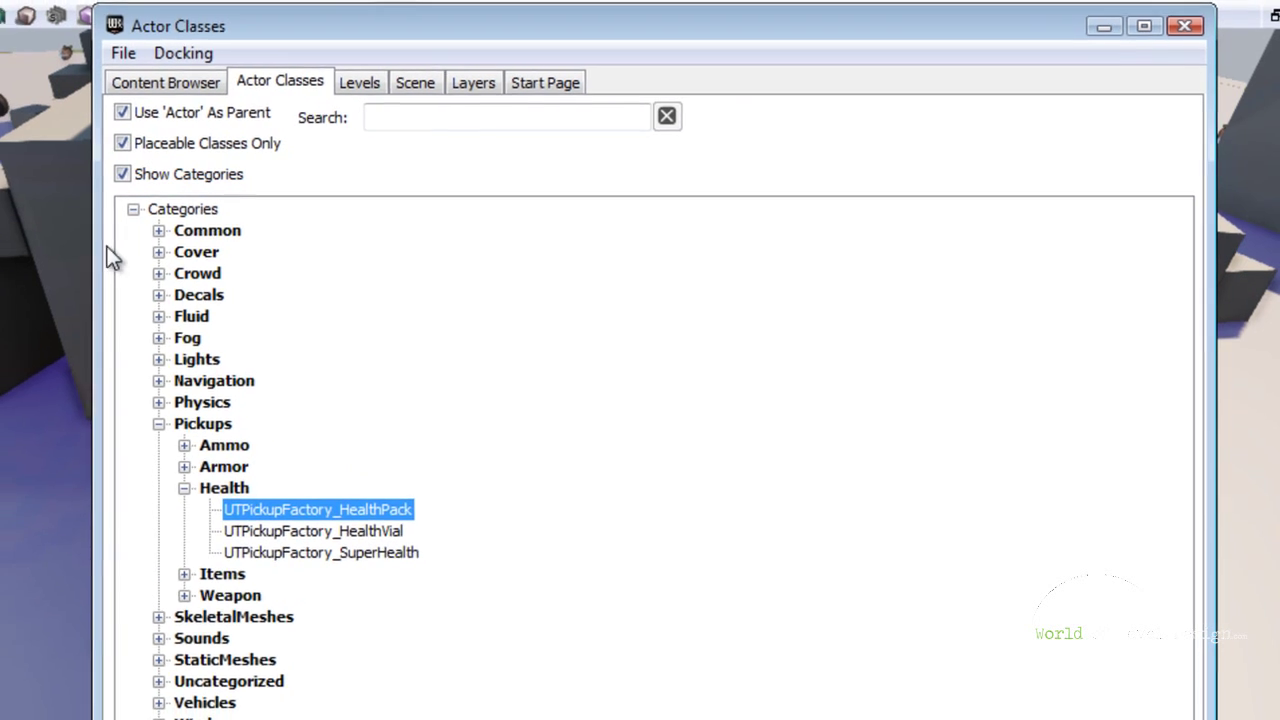
pyautogui.moveTo(72, 248); pyautogui.dragTo(400, 248)
pyautogui.moveTo(451, 361); pyautogui.dragTo(690, 430, button='right')
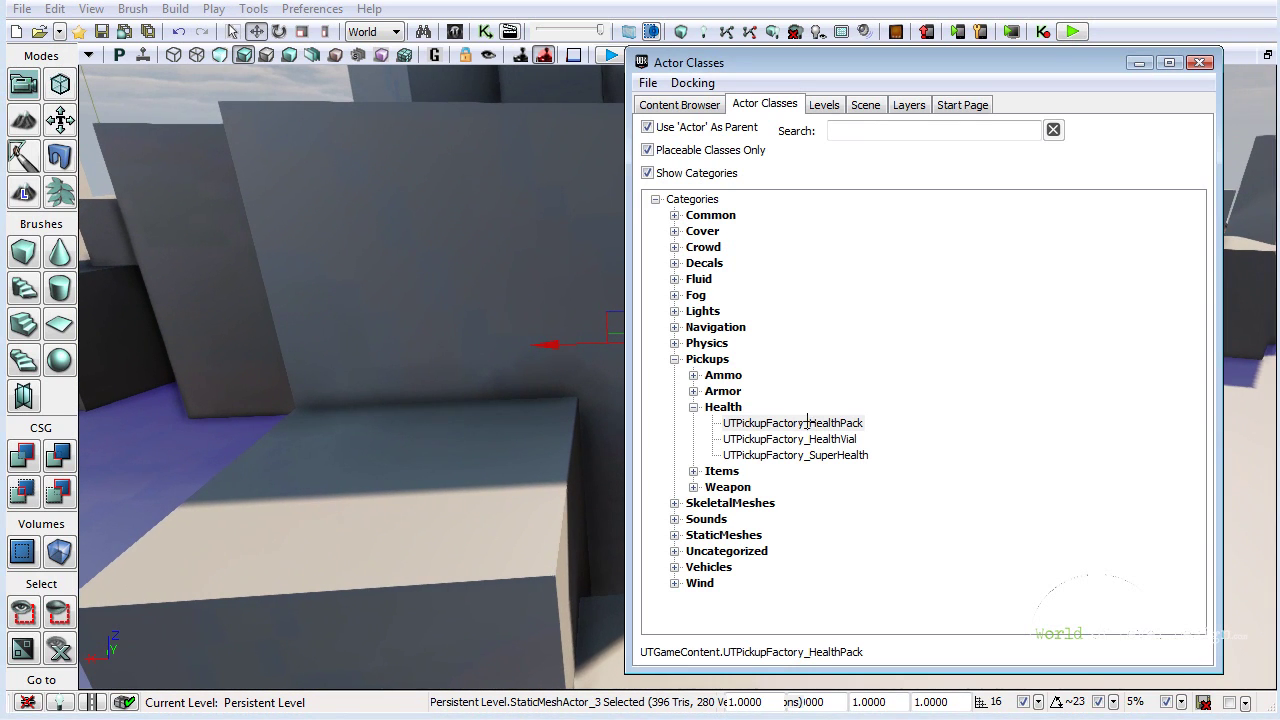
pyautogui.click(687, 430)
pyautogui.rightClick(376, 507)
pyautogui.moveTo(348, 507); pyautogui.dragTo(332, 422, button='right')
pyautogui.rightClick(359, 556)
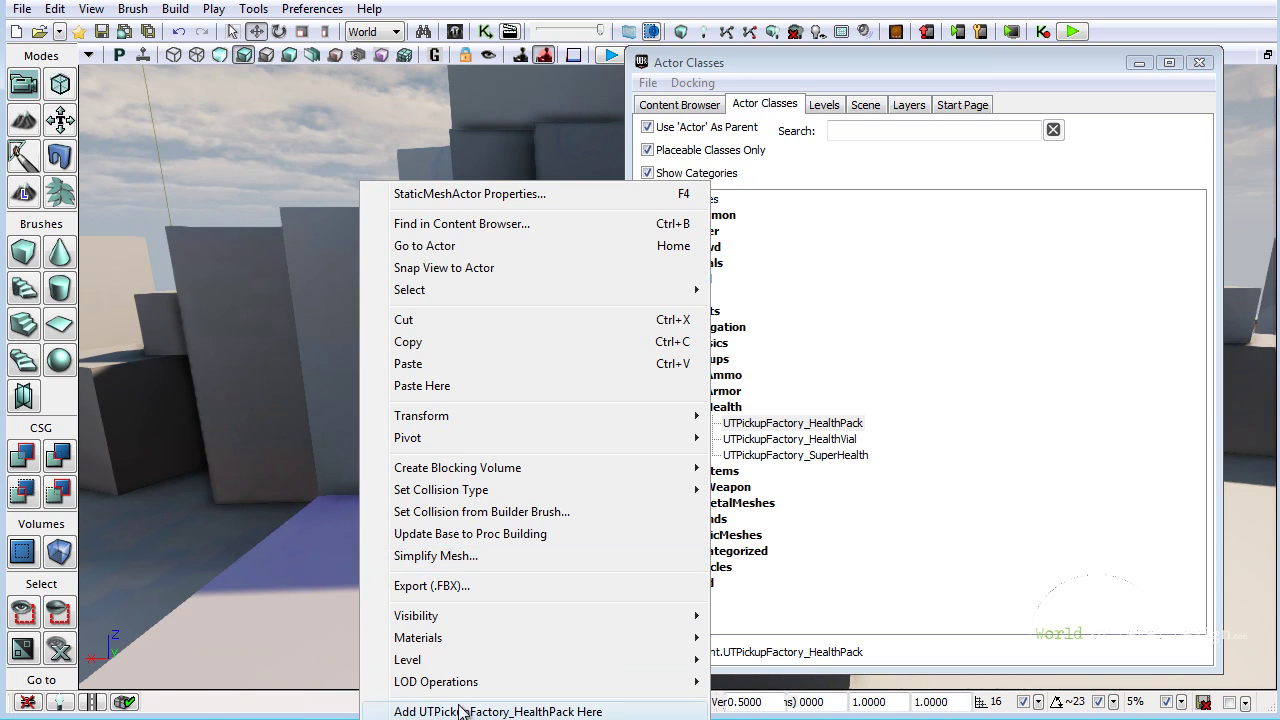
pyautogui.click(517, 712)
pyautogui.moveTo(475, 567); pyautogui.dragTo(354, 586)
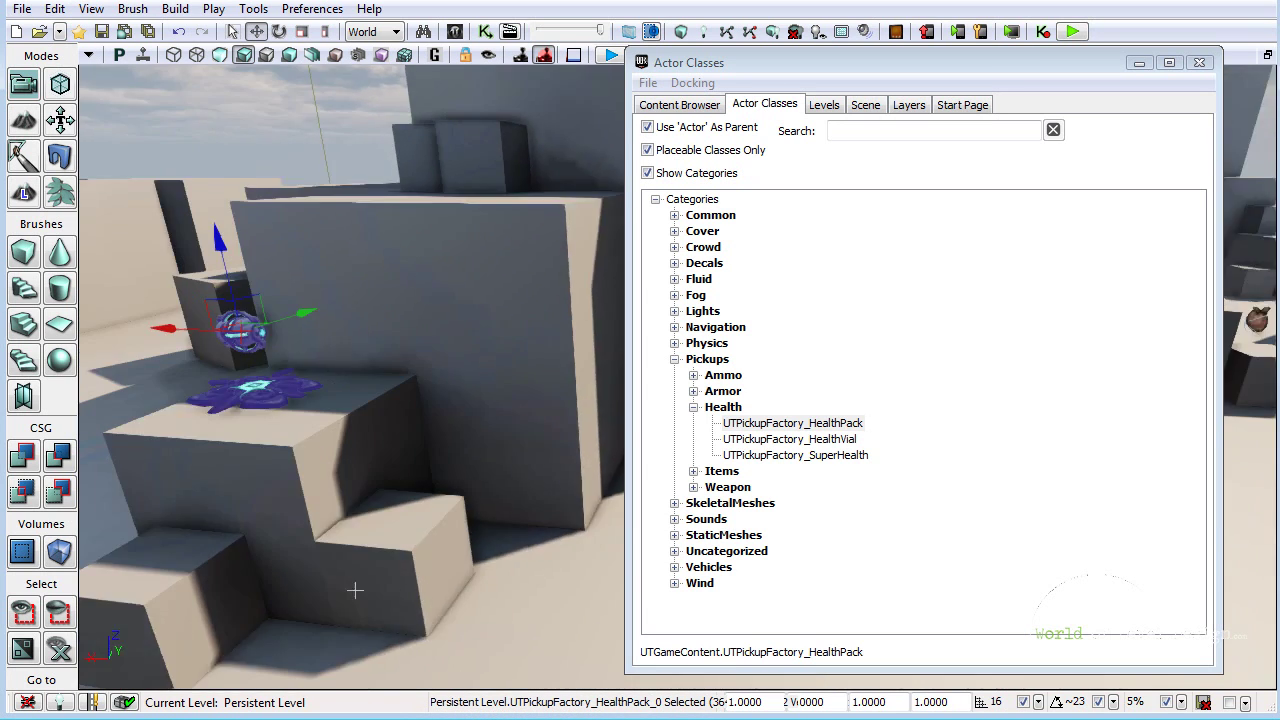
# Add two UTPickupFactory_HealthVial actors, one on the floor beside the smallest block and one on top of that block
pyautogui.click(790, 439)
pyautogui.moveTo(561, 503); pyautogui.dragTo(424, 577, button='right')
pyautogui.rightClick(430, 606)
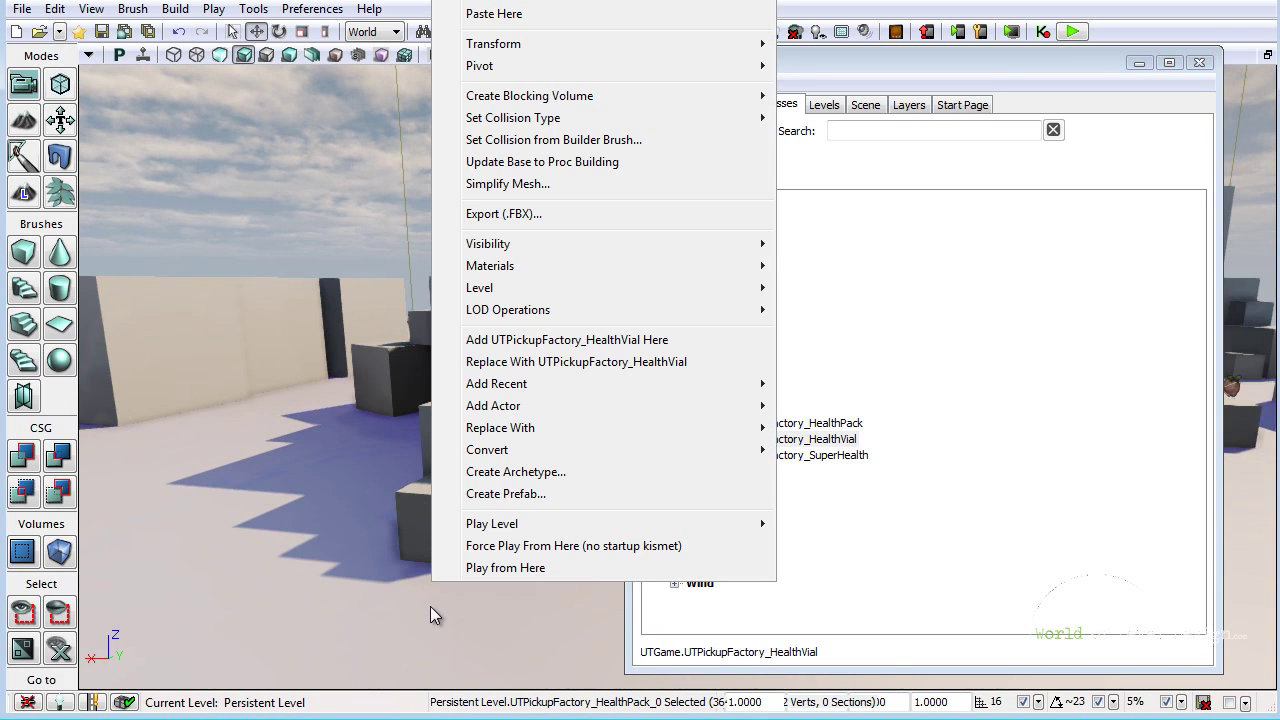
pyautogui.click(548, 341)
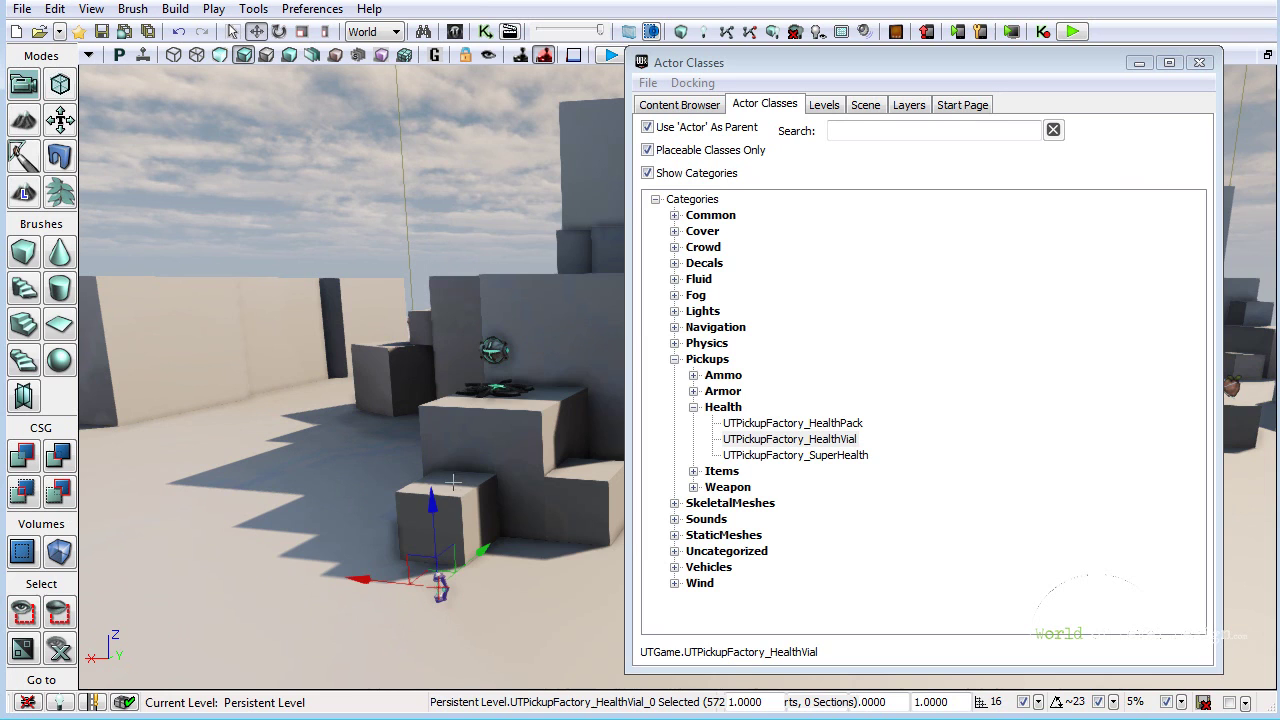
pyautogui.rightClick(449, 482)
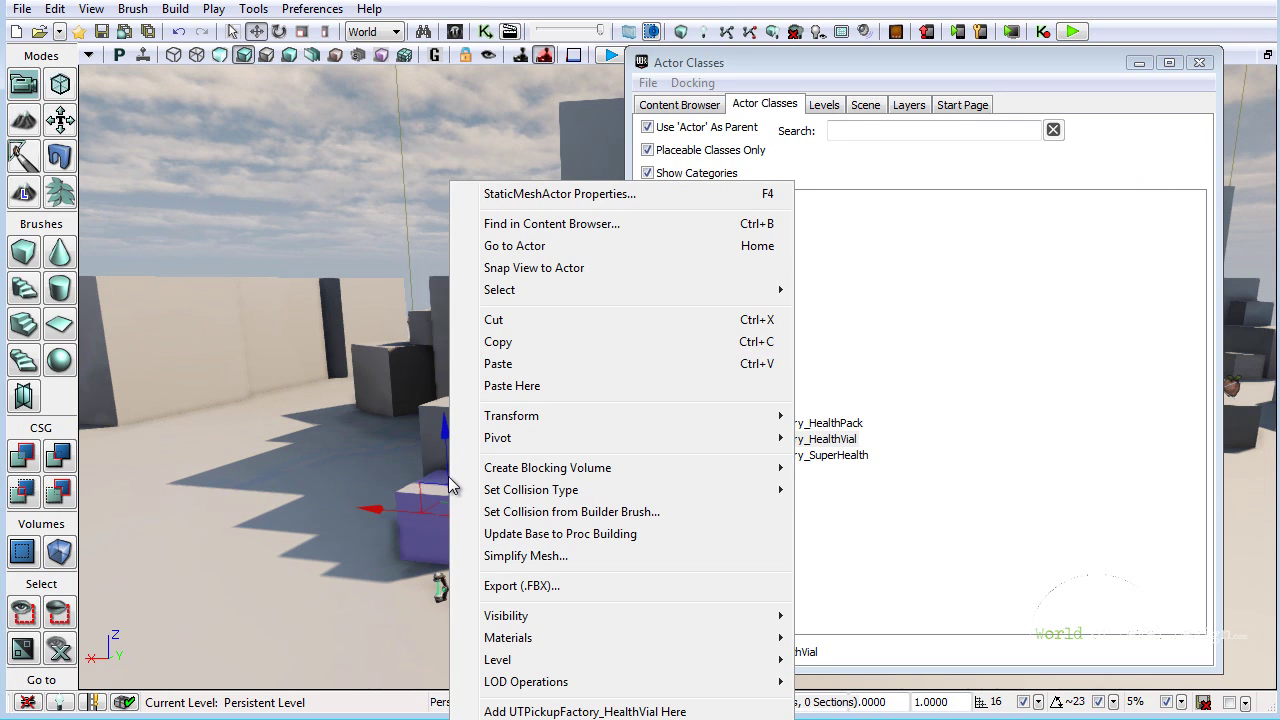
pyautogui.click(555, 712)
# Play the level from the floor in front of the blocks with the health pickups
pyautogui.rightClick(507, 632)
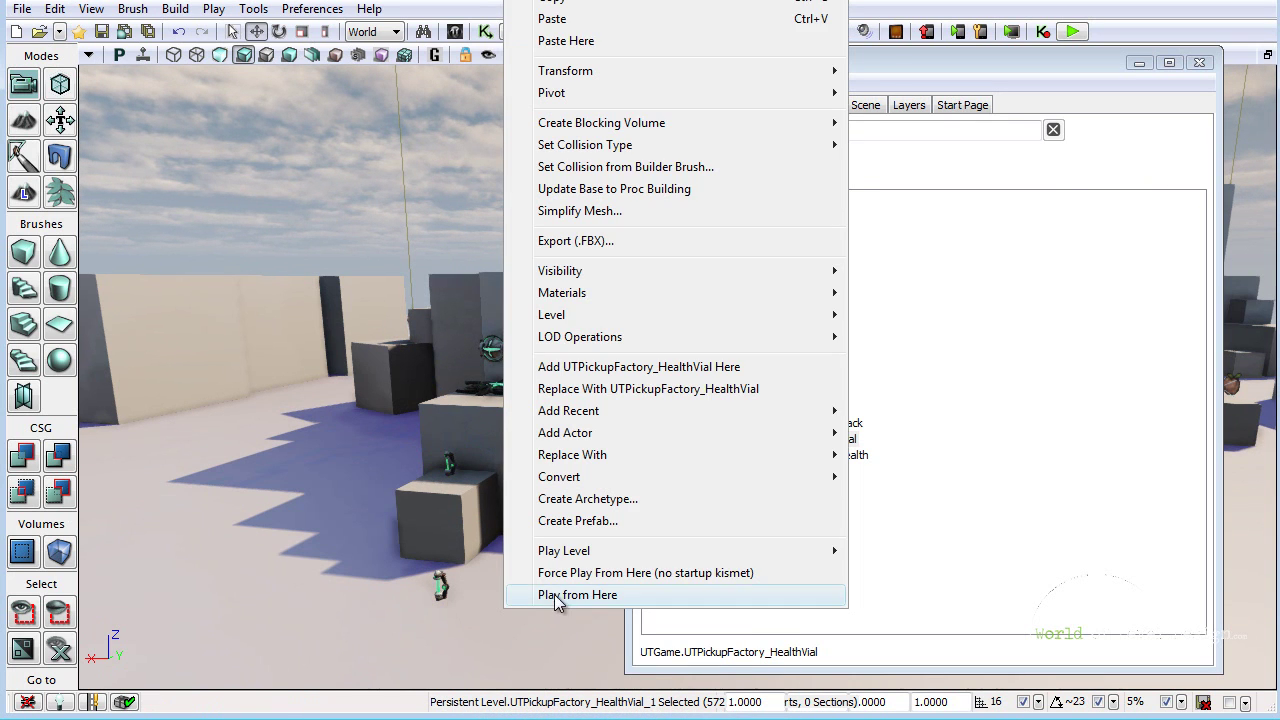